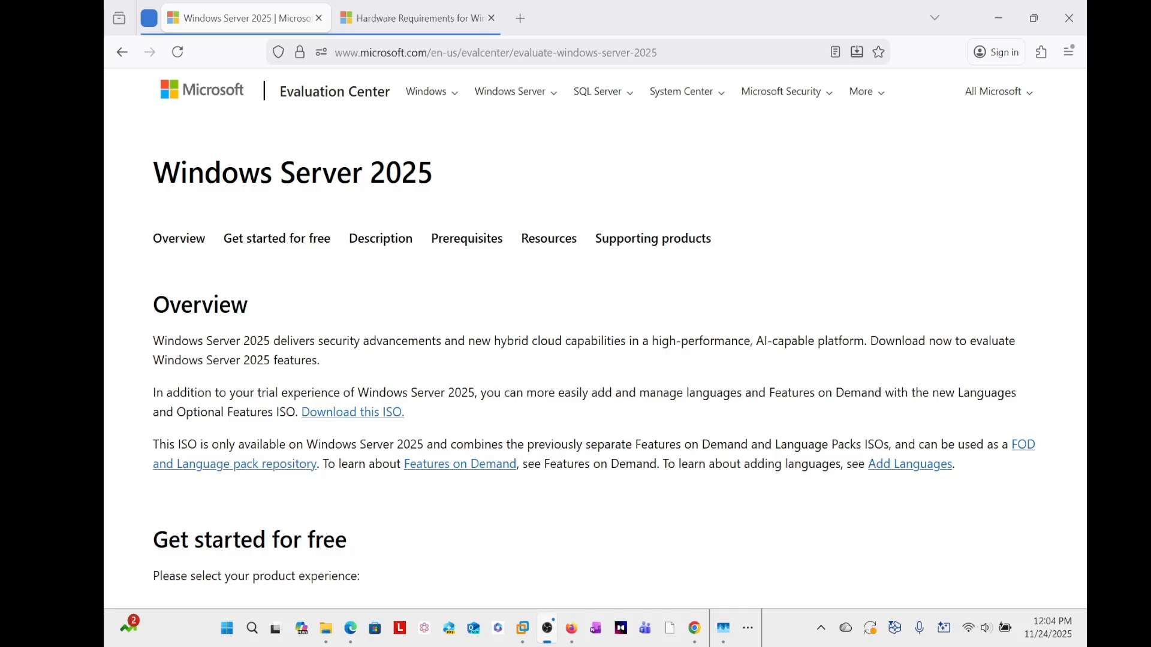
Look through the Windows Server 2025 evaluation page, covering the overview, the free download options and the description.
scroll(507, 376, "down", 2)
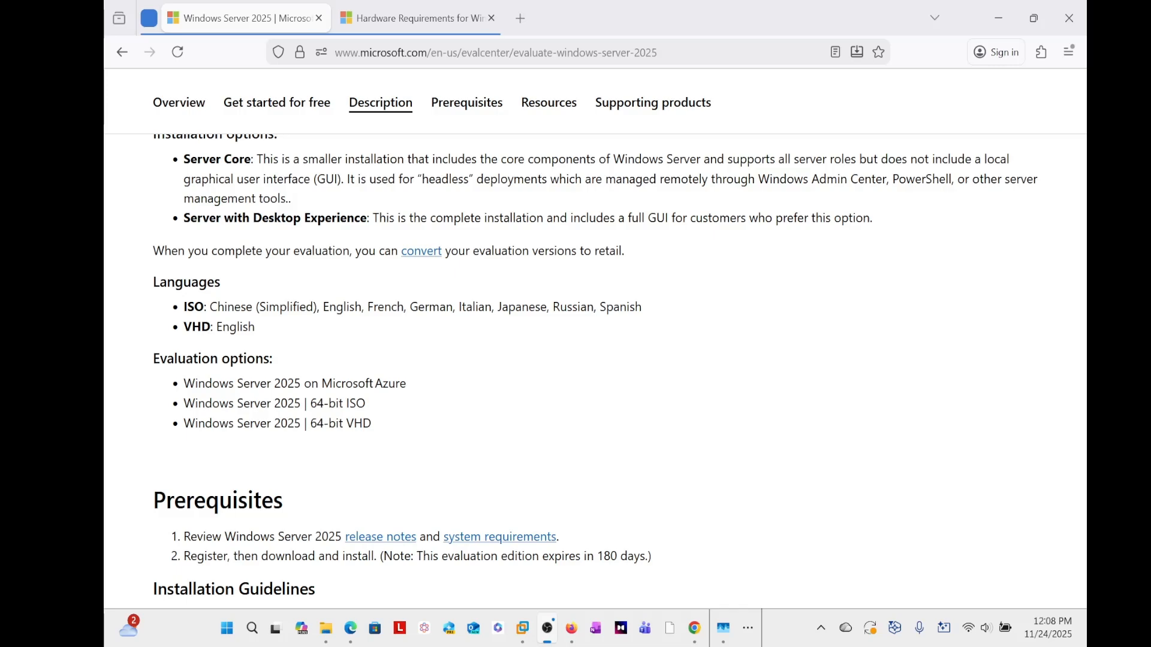
scroll(444, 347, "up", 10)
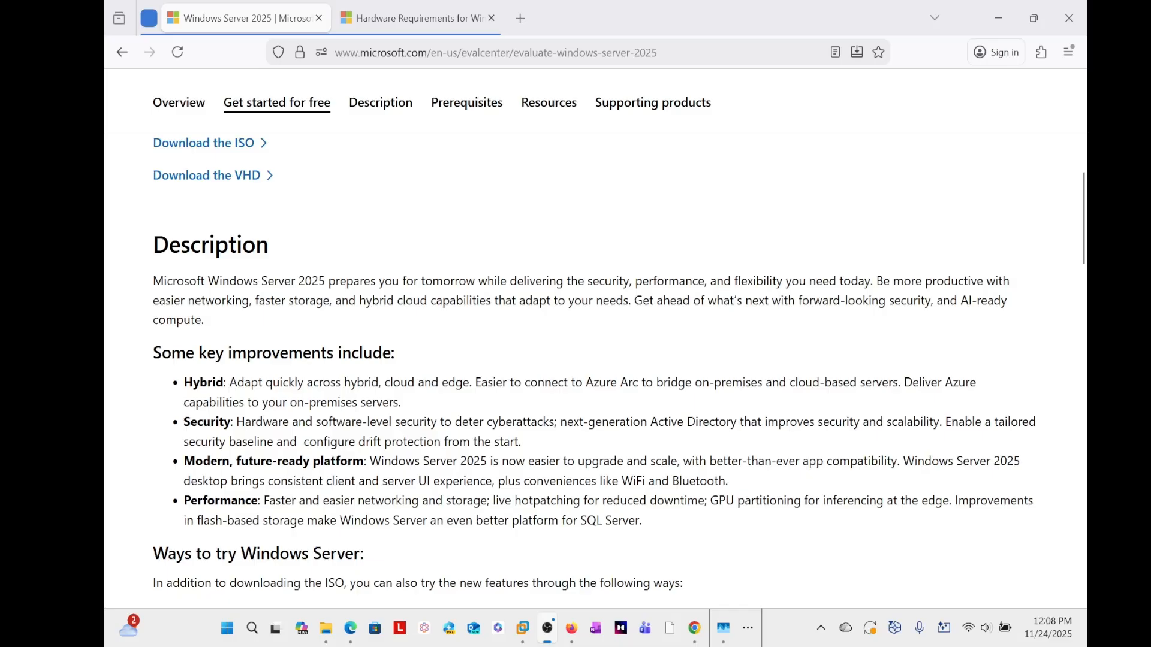
scroll(470, 345, "down", 4)
scroll(469, 377, "up", 5)
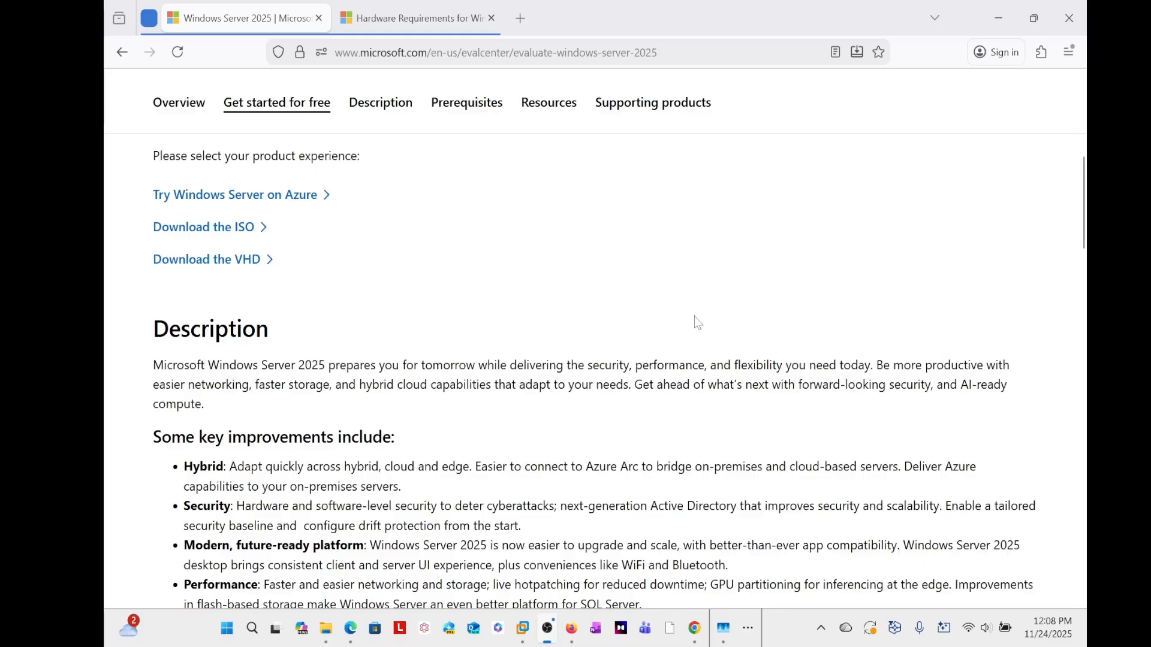
scroll(471, 273, "up", 5)
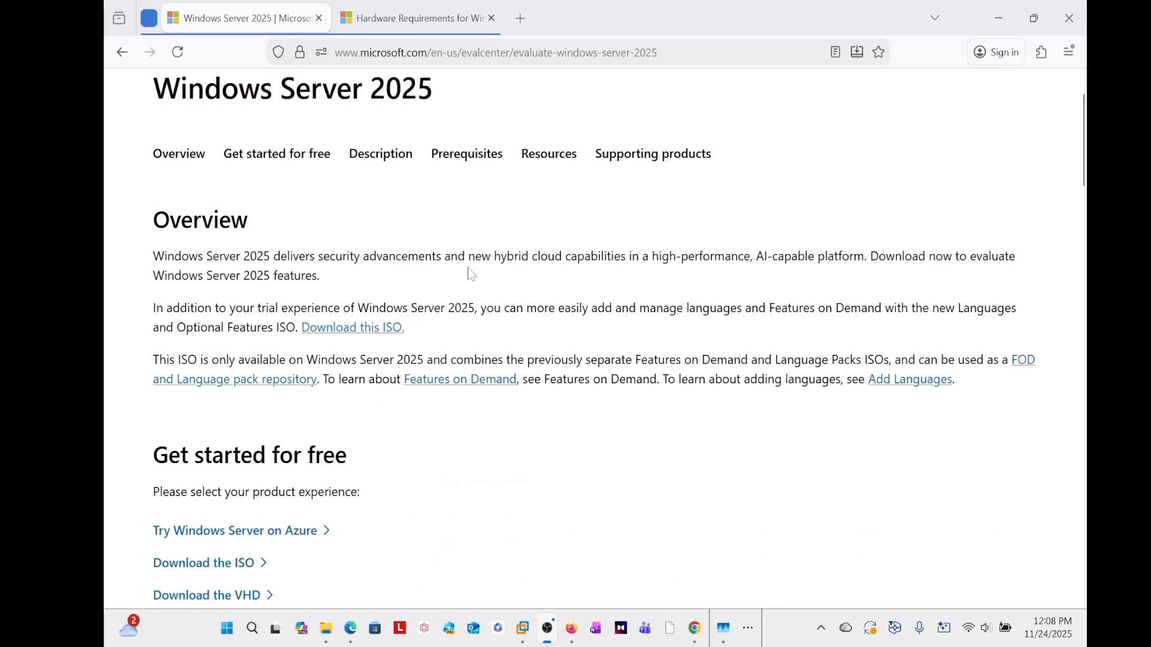
scroll(471, 273, "down", 15)
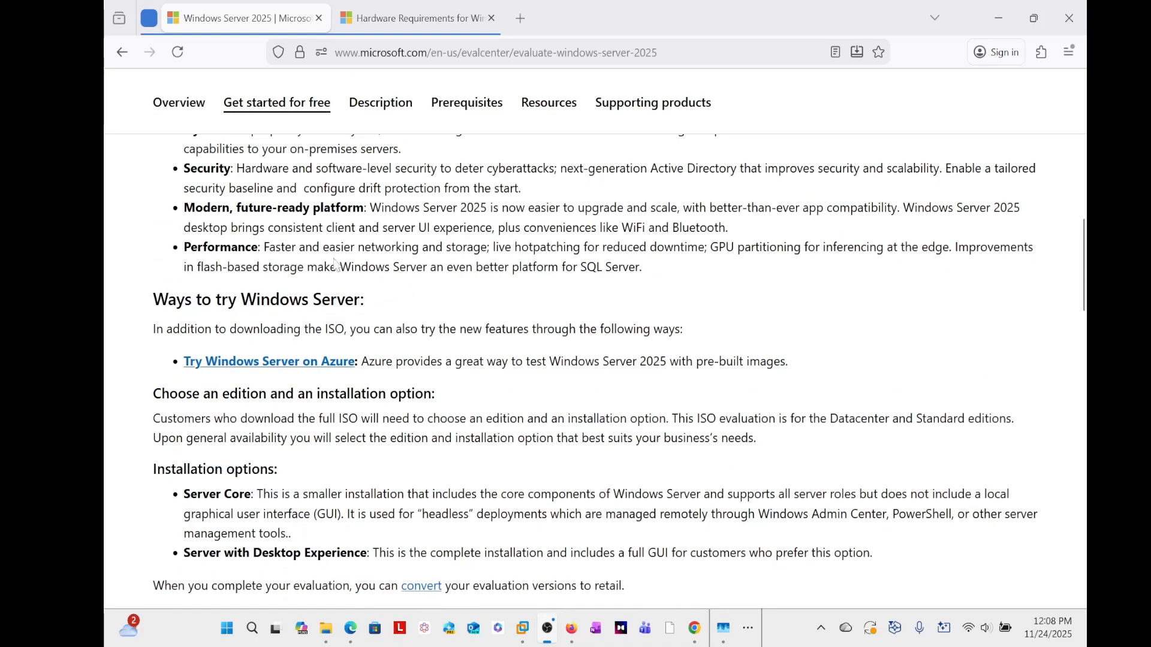
scroll(327, 282, "up", 5)
scroll(303, 315, "up", 4)
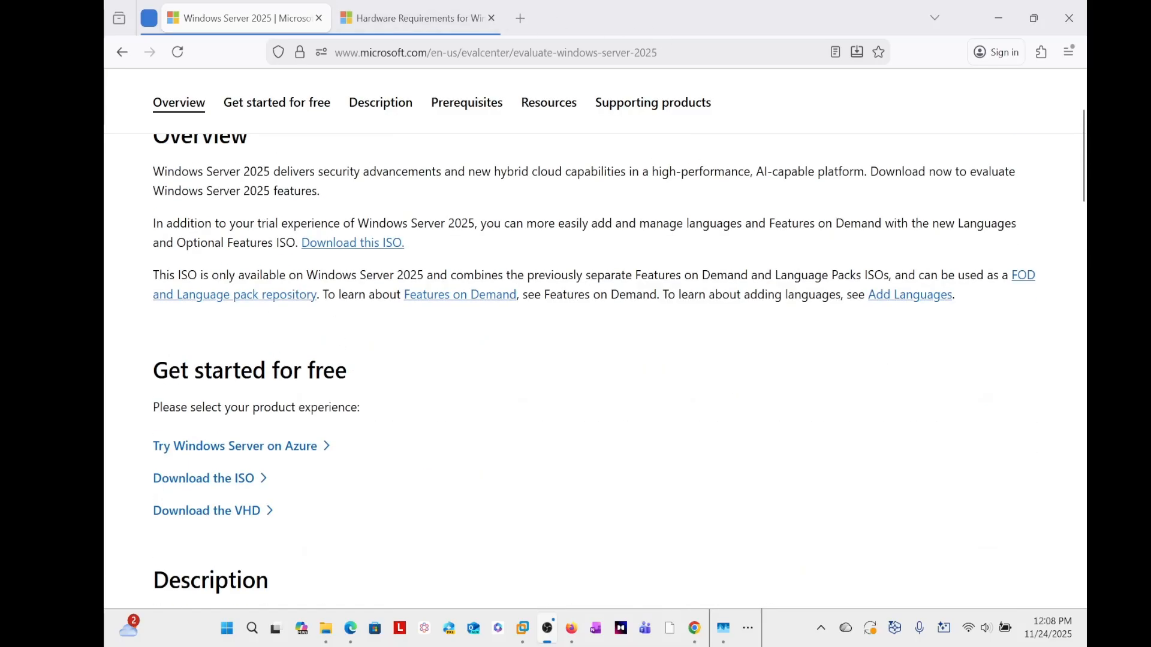
left_click(495, 52)
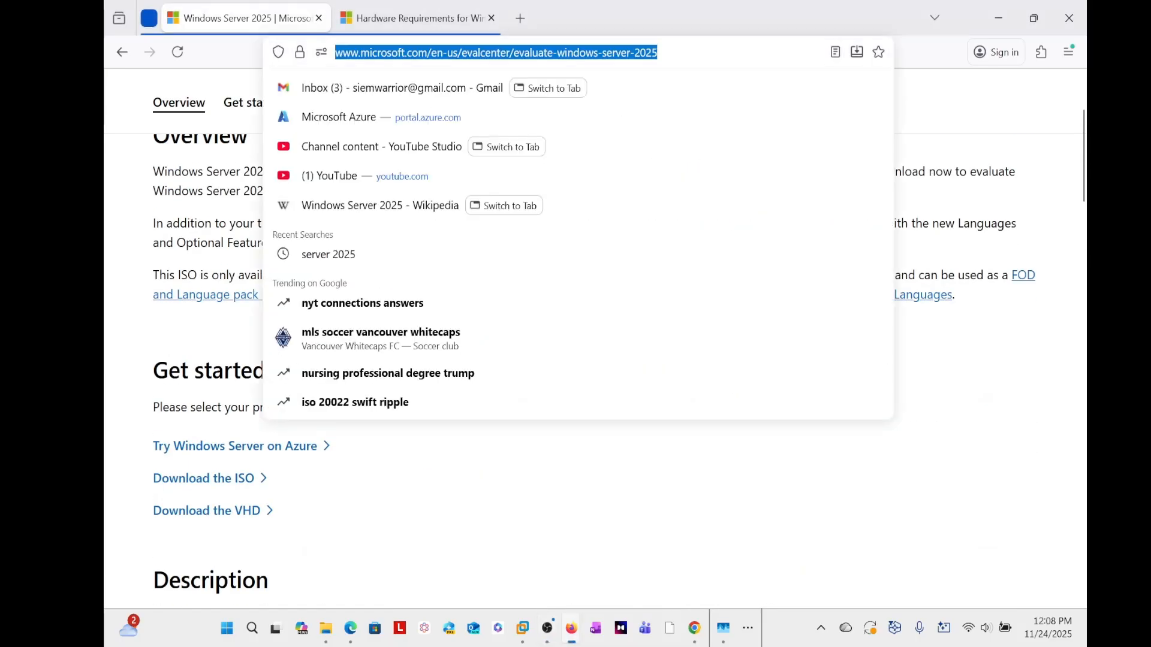
left_click(546, 501)
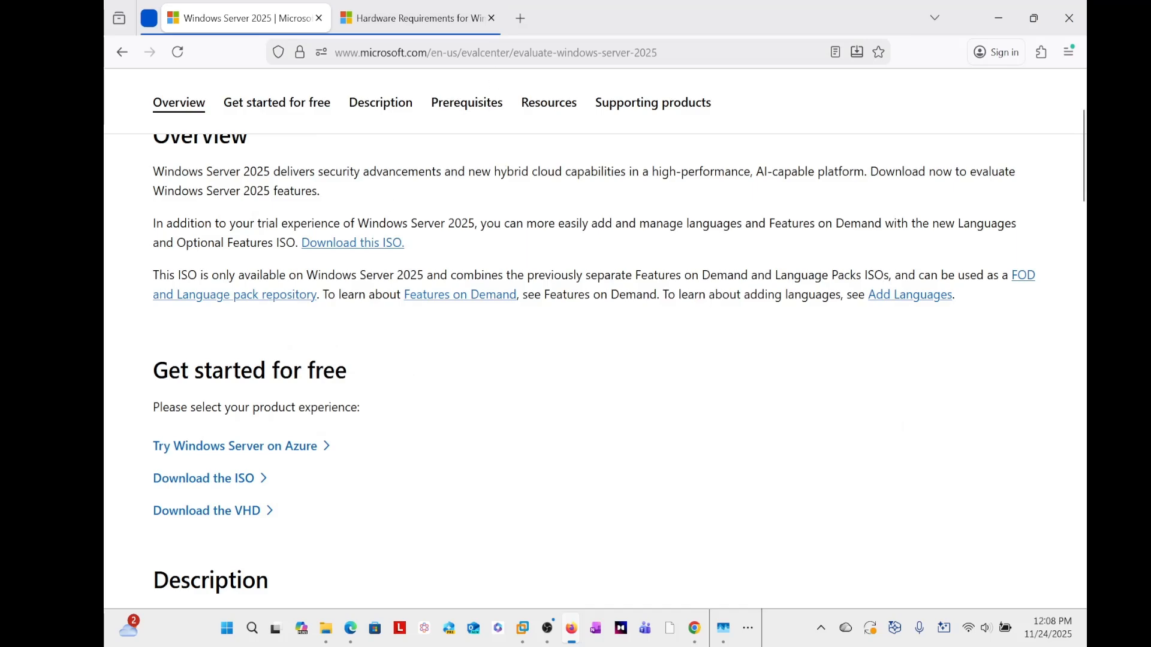
scroll(419, 227, "up", 3)
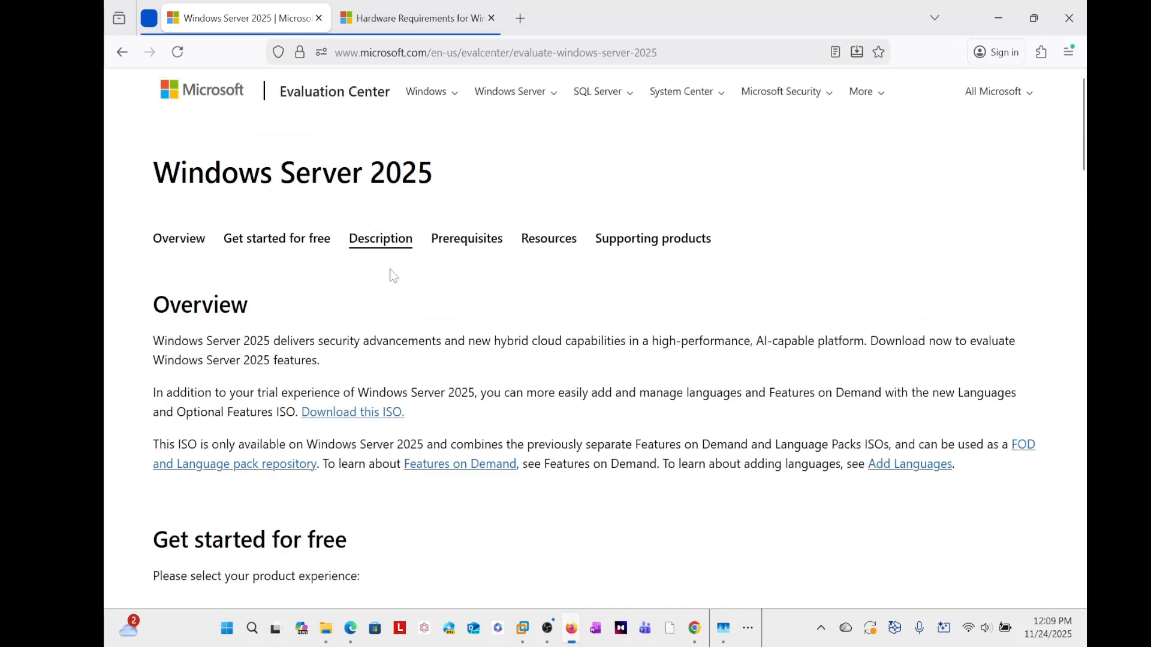
Review the installation options in the description, highlighting Server Core and Server with Desktop Experience in turn.
scroll(371, 315, "down", 7)
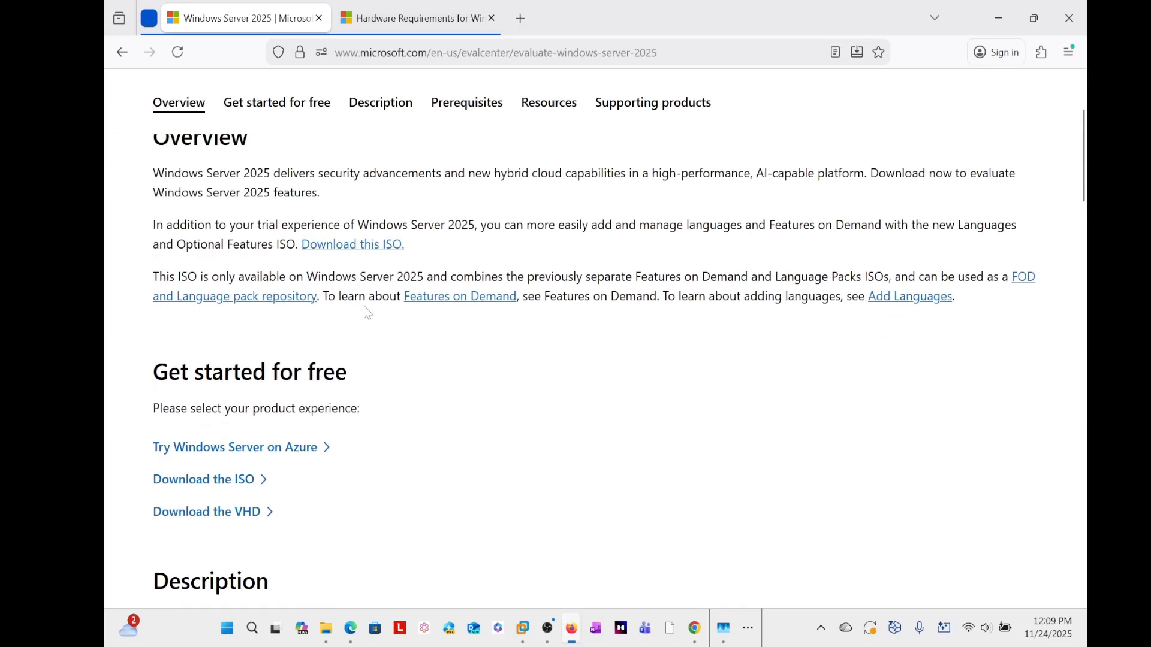
scroll(368, 312, "down", 2)
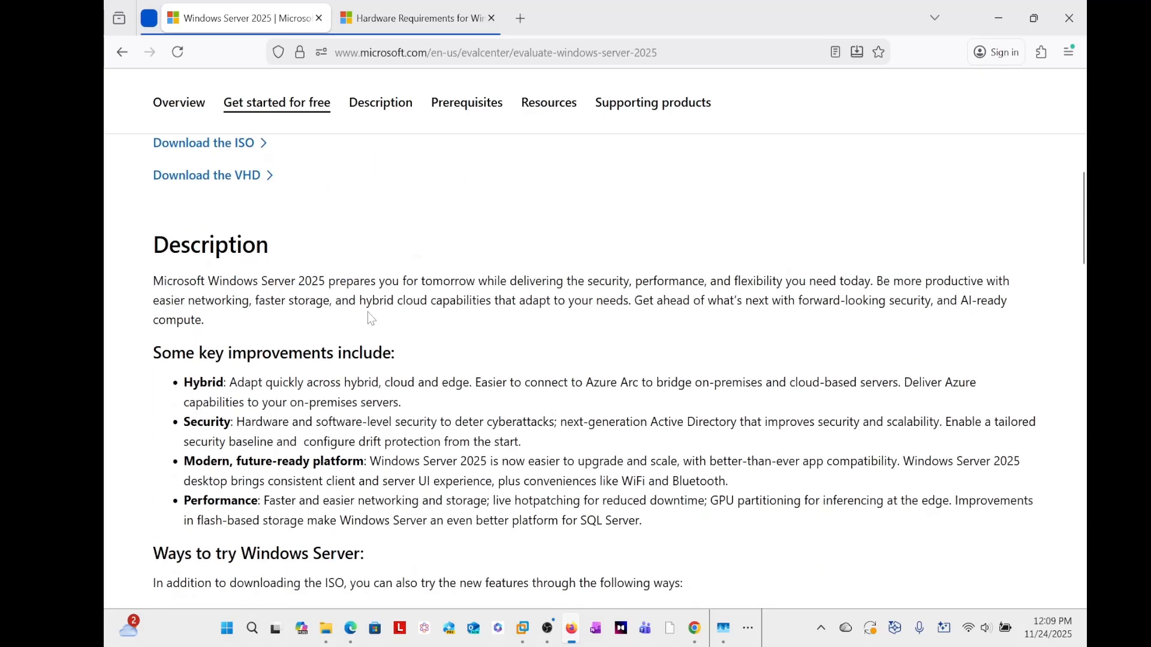
scroll(443, 357, "down", 4)
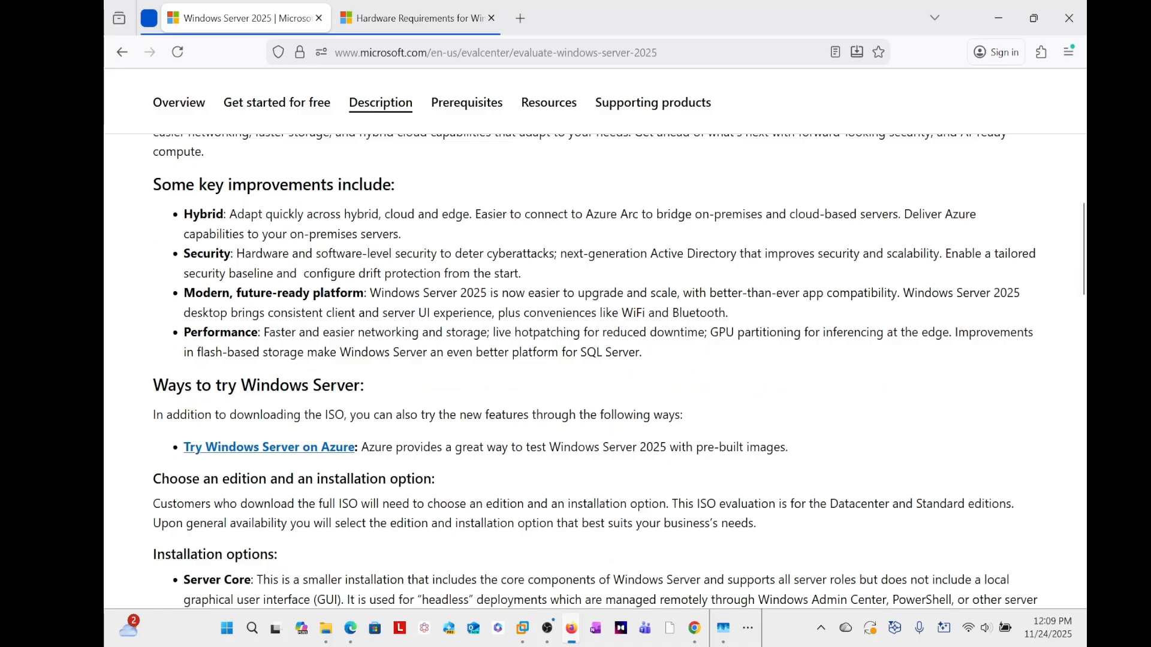
scroll(491, 389, "down", 2)
scroll(492, 390, "down", 6)
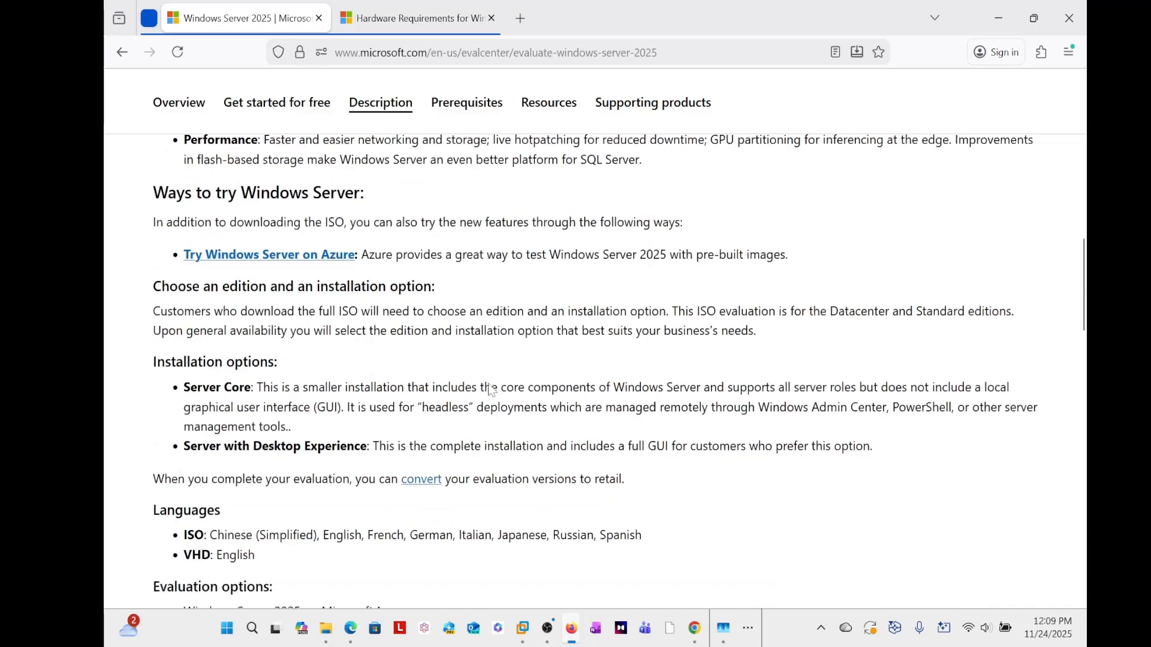
scroll(415, 372, "up", 2)
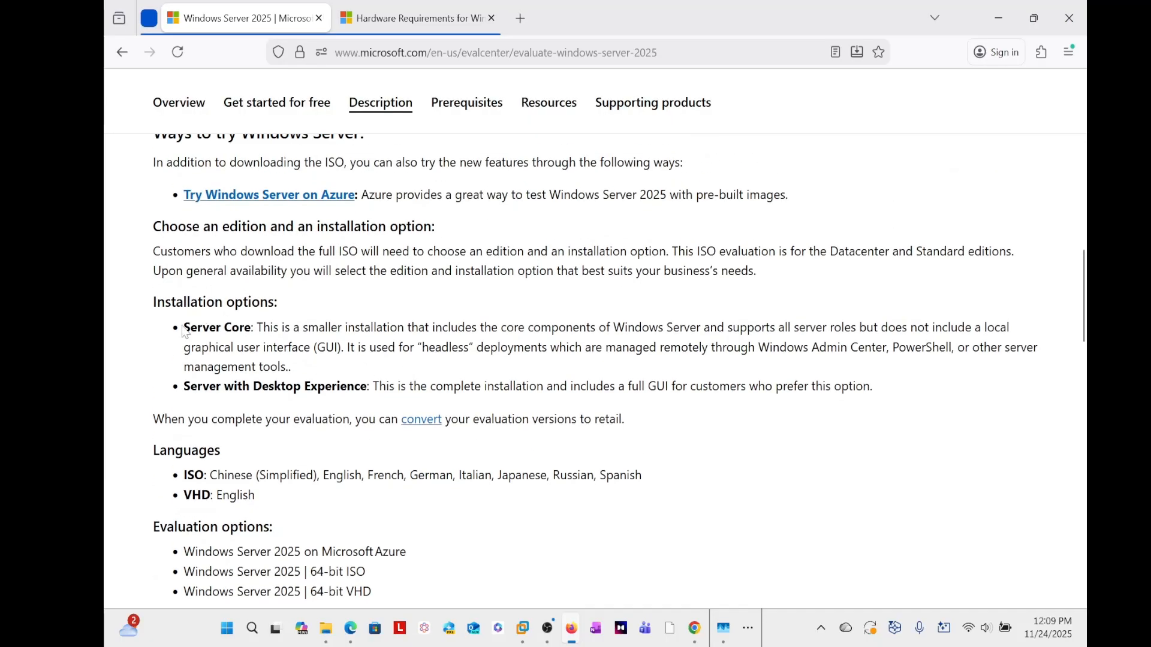
left_click_drag(253, 327, 174, 330)
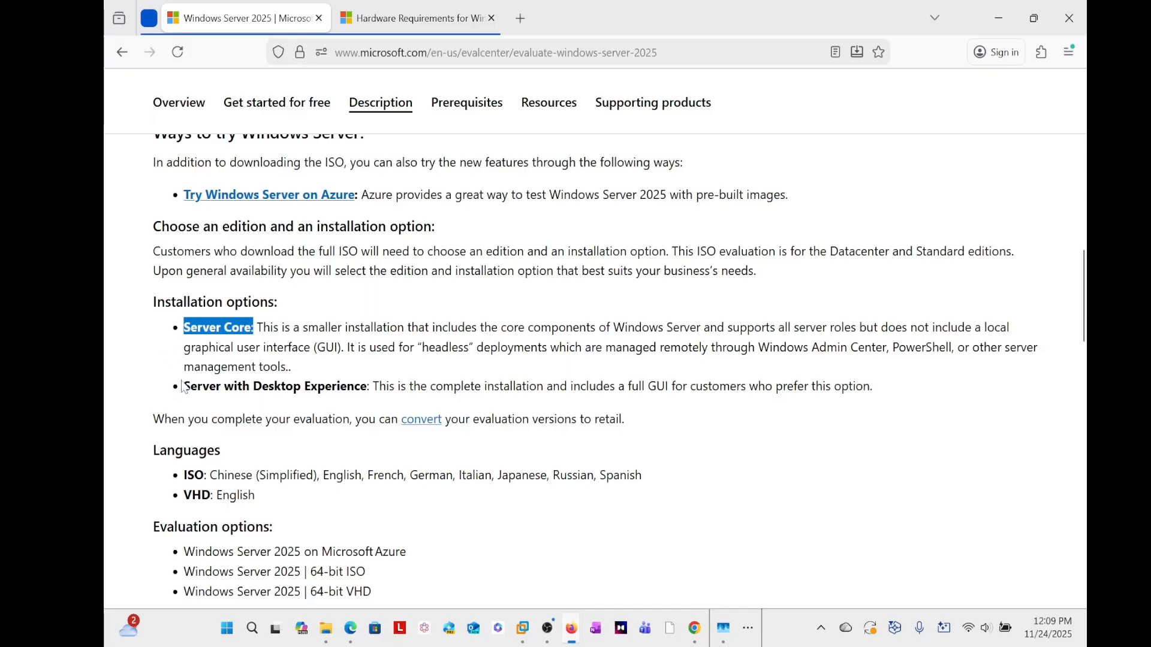
left_click_drag(373, 386, 179, 387)
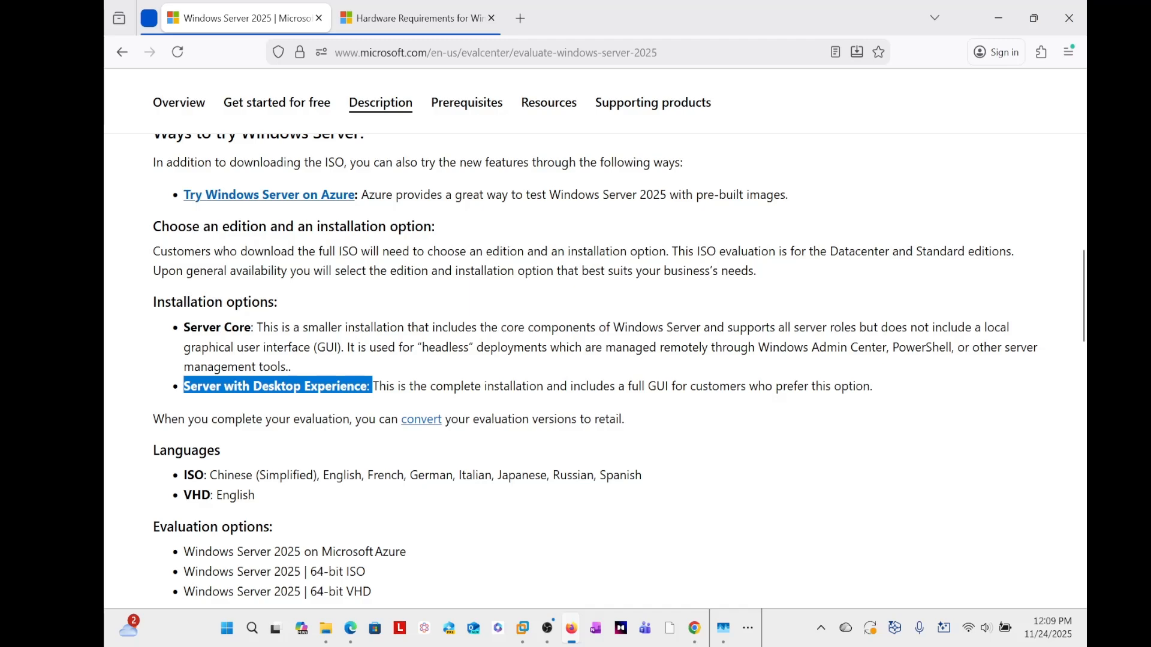
left_click(370, 383)
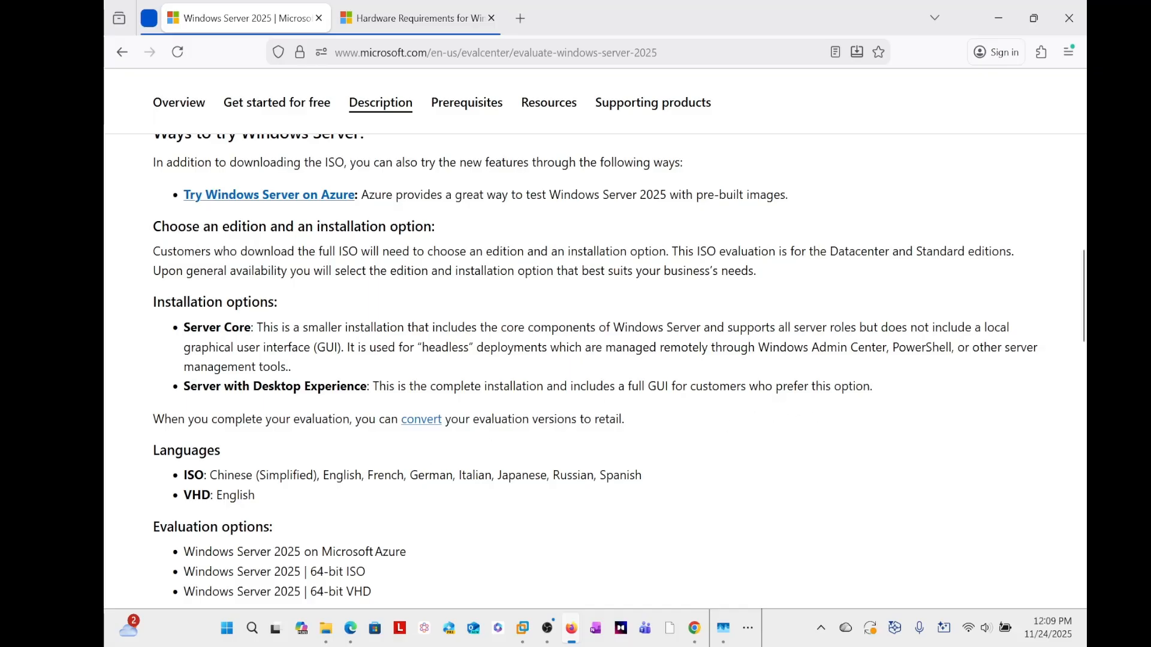
Examine the languages and evaluation options, highlighting the "Windows Server 2025 | 64-bit ISO" entry.
scroll(307, 431, "down", 2)
scroll(304, 427, "down", 4)
scroll(187, 334, "up", 3)
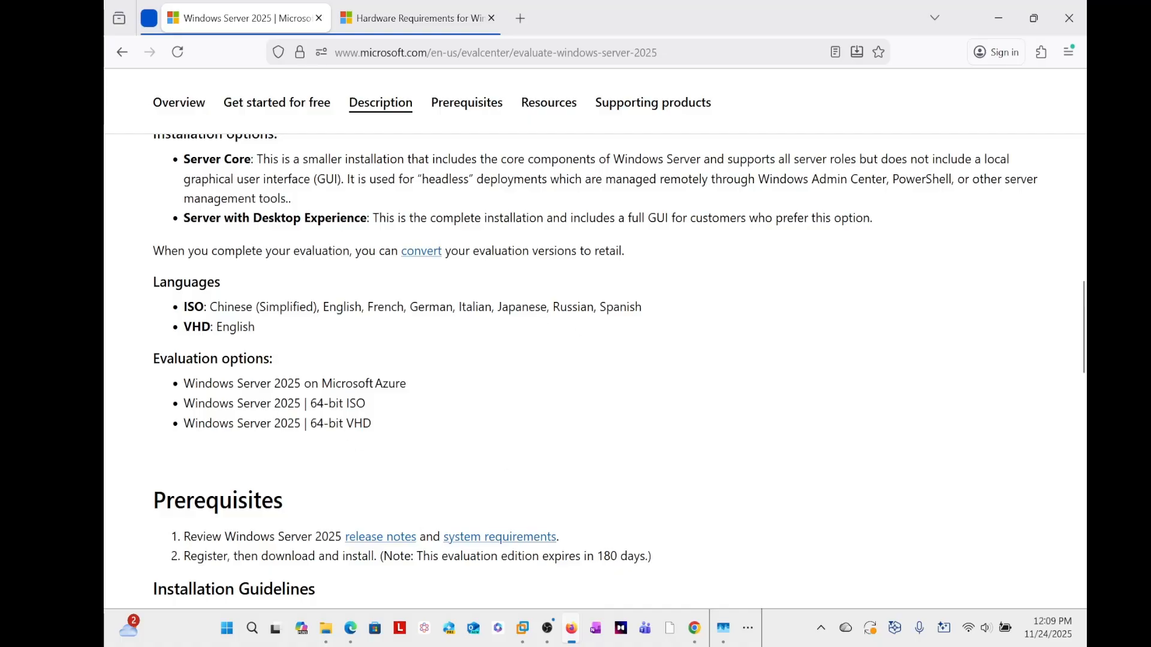
scroll(245, 345, "down", 3)
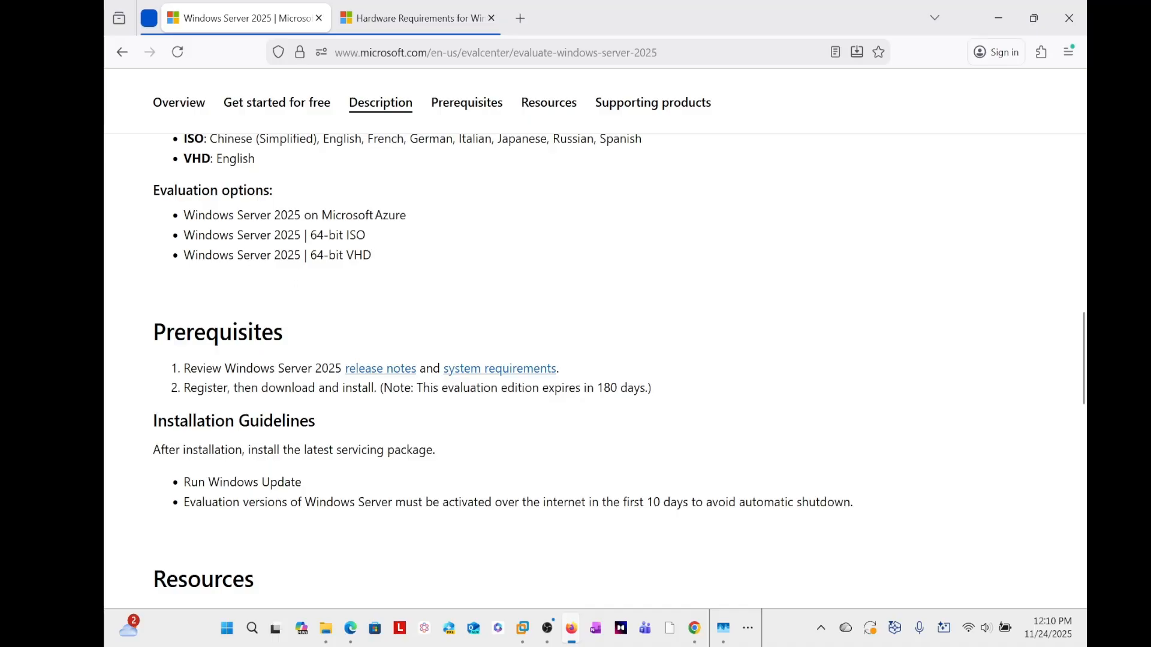
double_click(363, 254)
left_click(371, 252)
left_click_drag(371, 244, 165, 242)
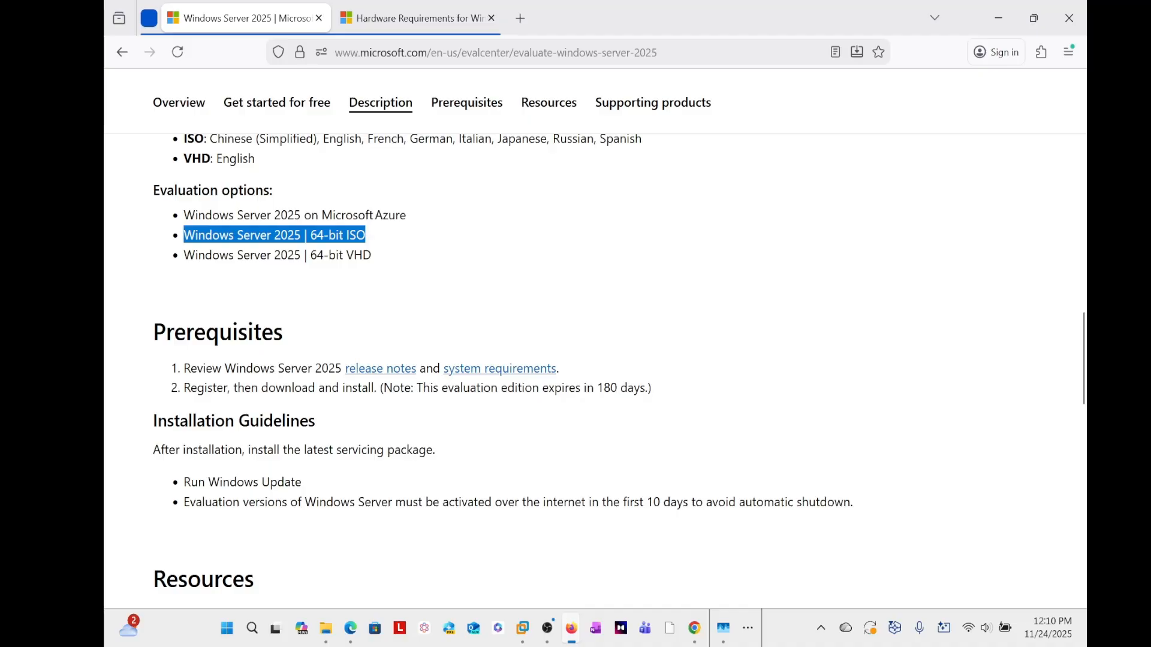
Highlight the Prerequisites heading and view the introduction of the Windows Server hardware requirements article.
scroll(501, 245, "down", 2)
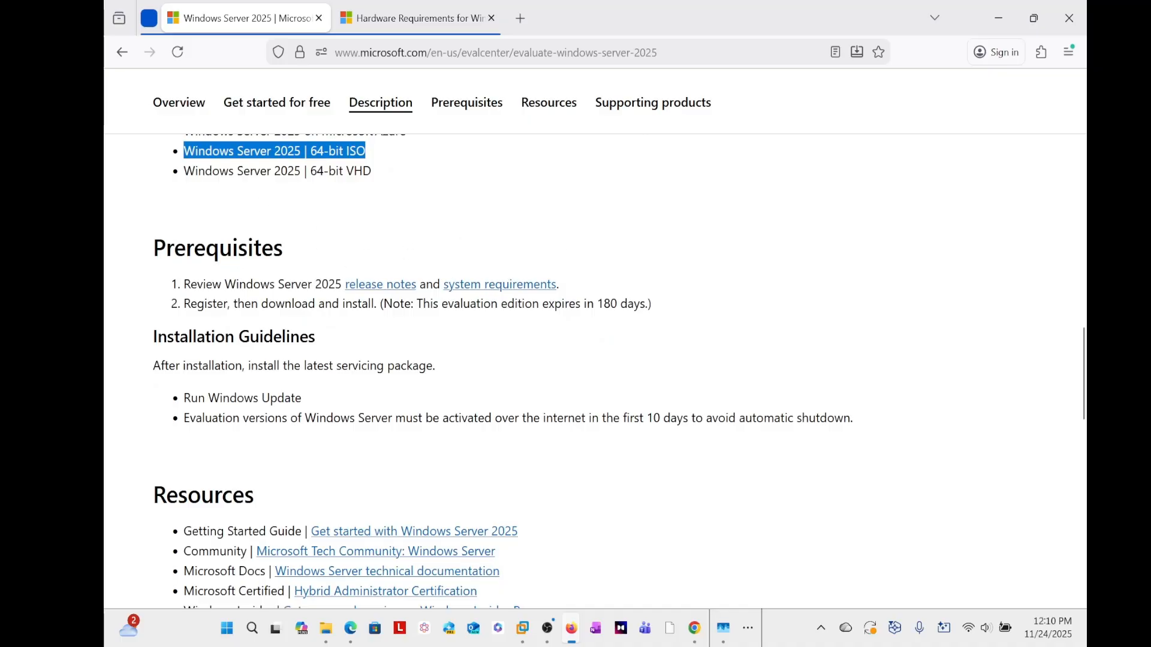
left_click_drag(155, 251, 314, 267)
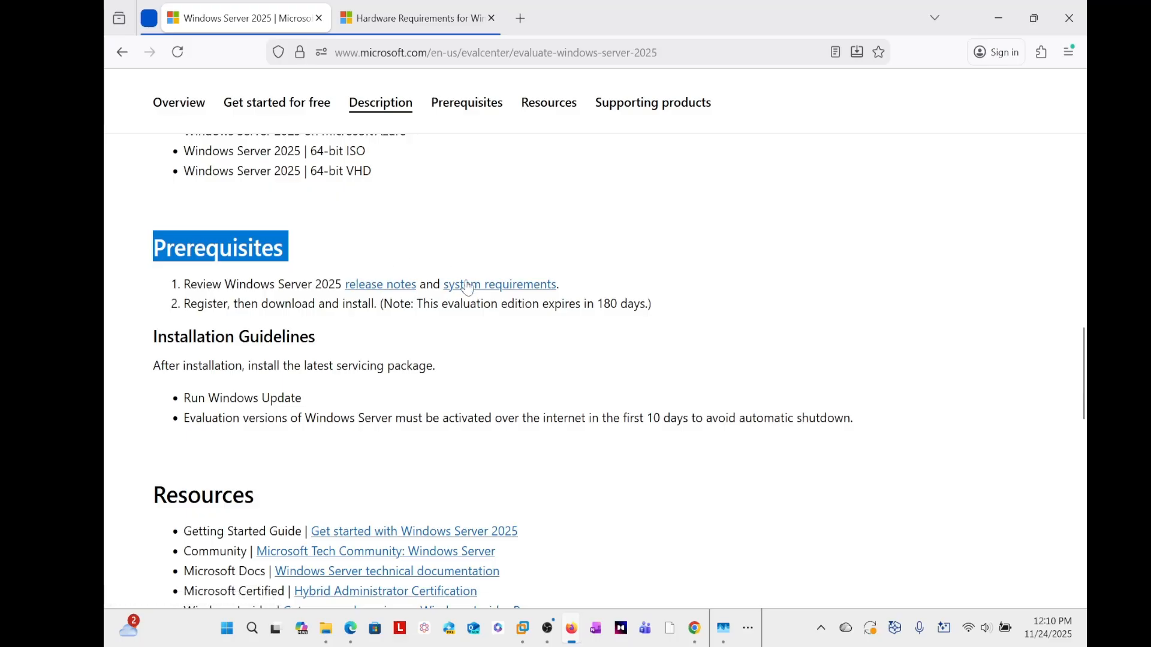
left_click(507, 291)
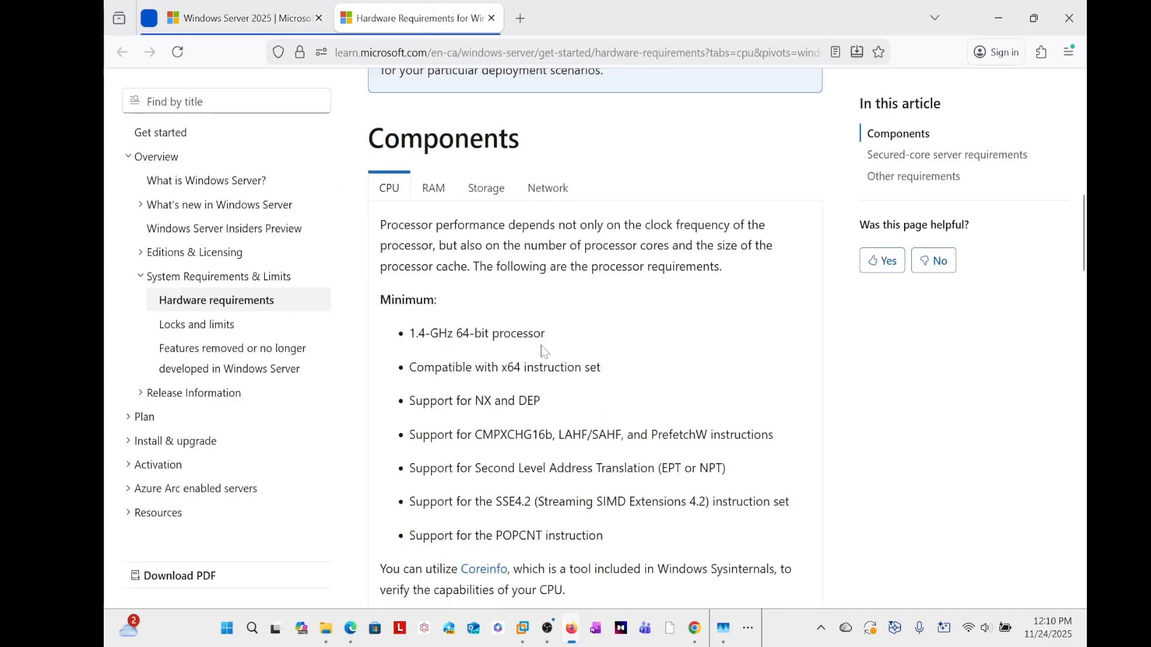
scroll(659, 360, "up", 7)
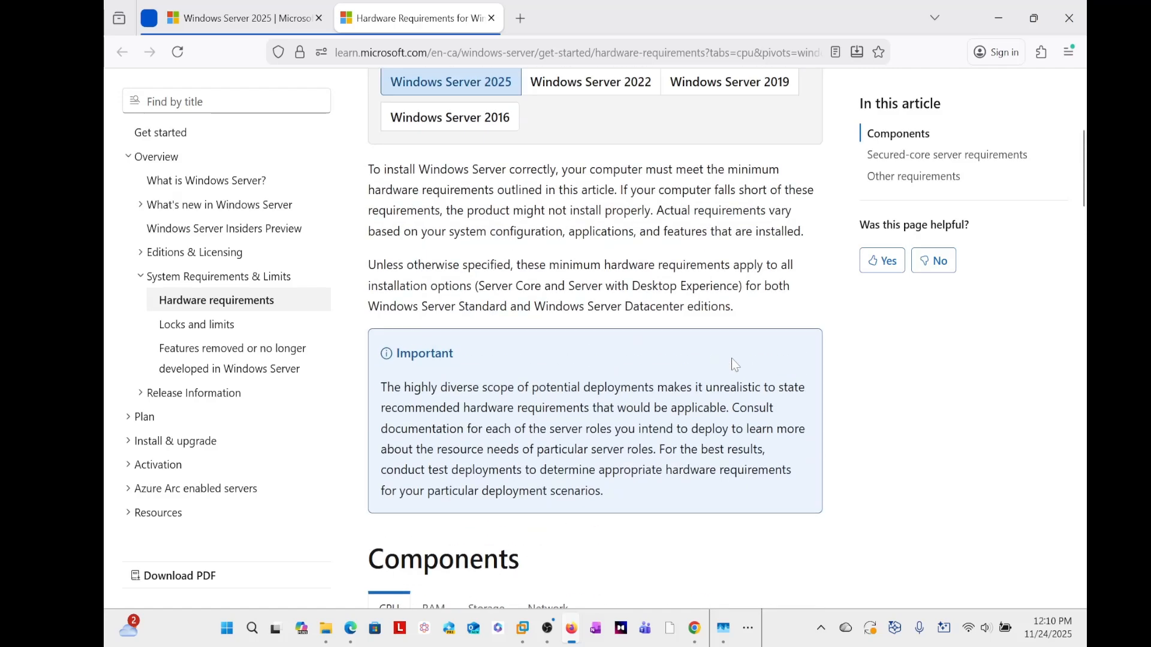
scroll(731, 358, "up", 4)
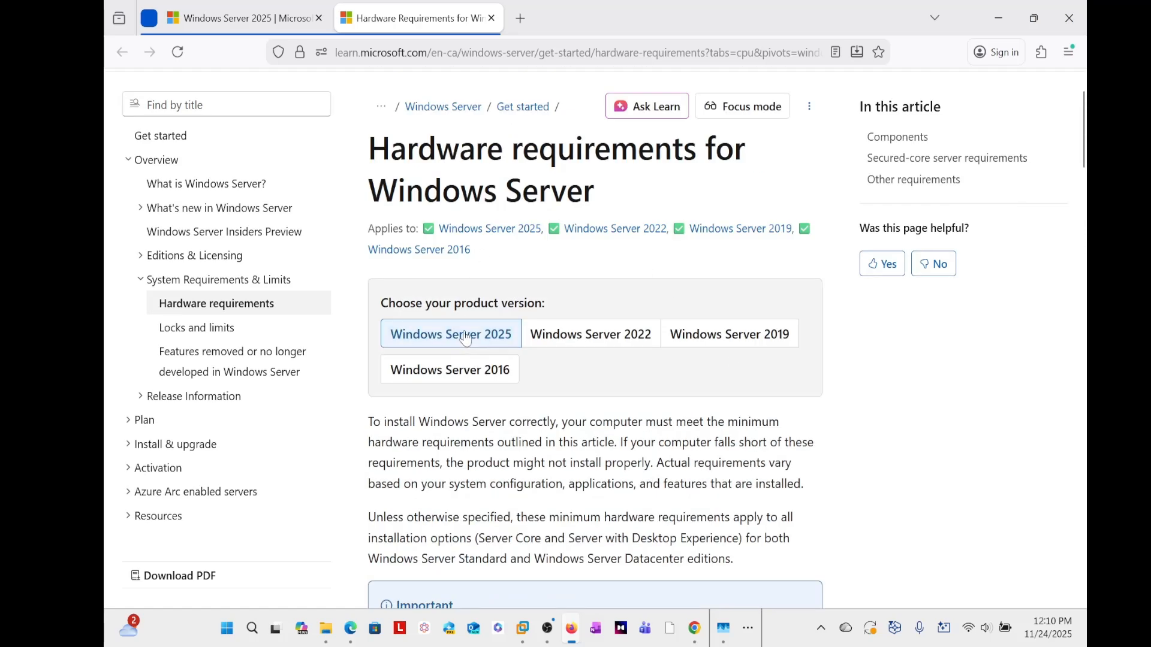
Read the important note and the minimum CPU requirements for Windows Server 2025 under Components.
scroll(456, 360, "down", 4)
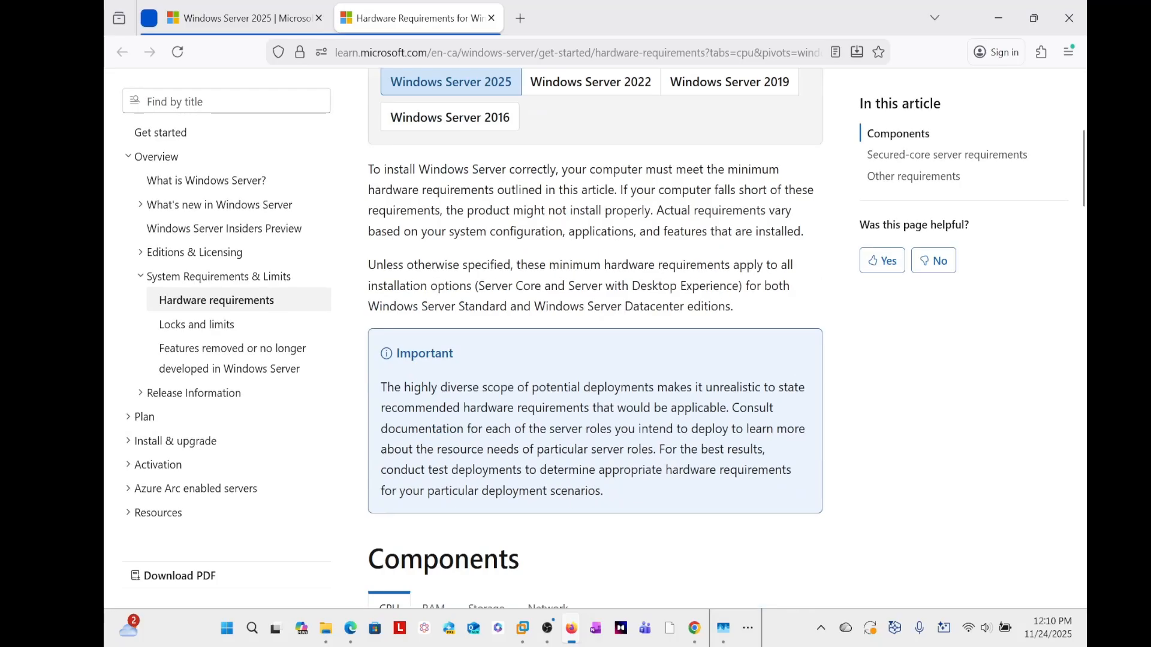
scroll(395, 277, "down", 5)
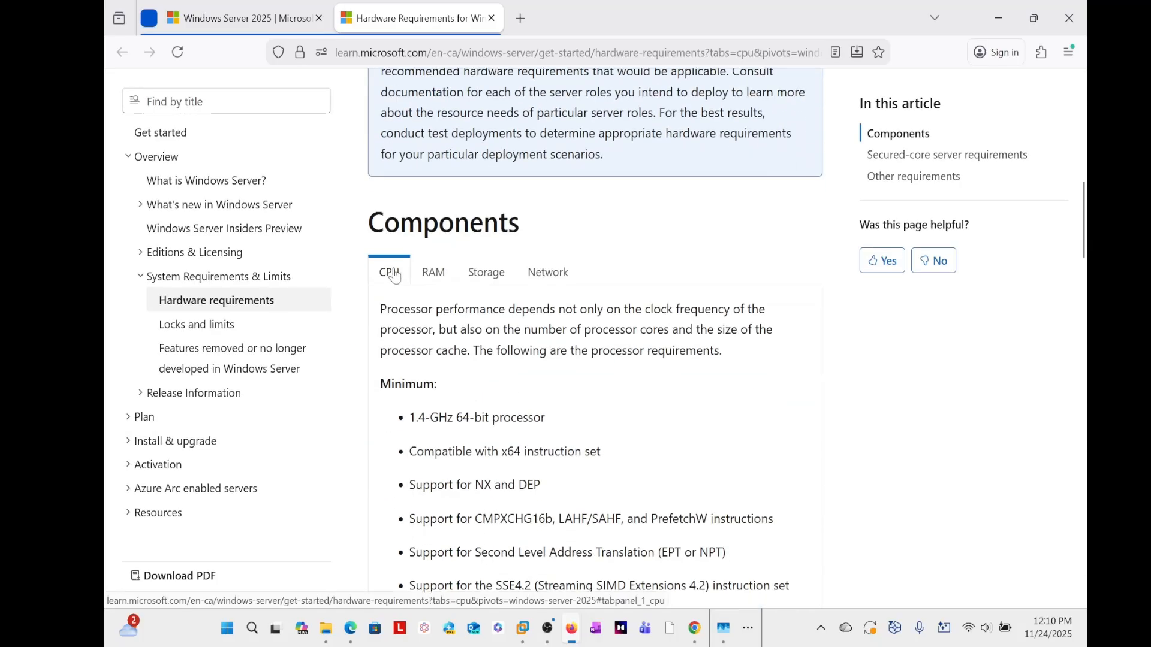
scroll(395, 277, "down", 1)
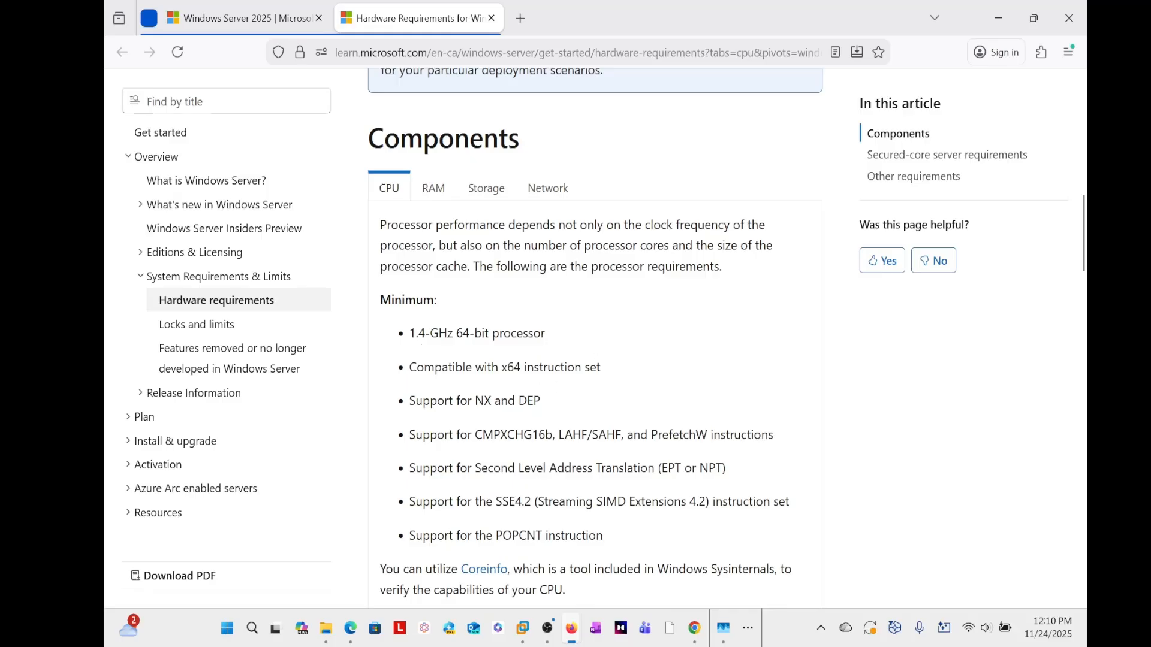
scroll(593, 336, "down", 2)
scroll(594, 336, "up", 3)
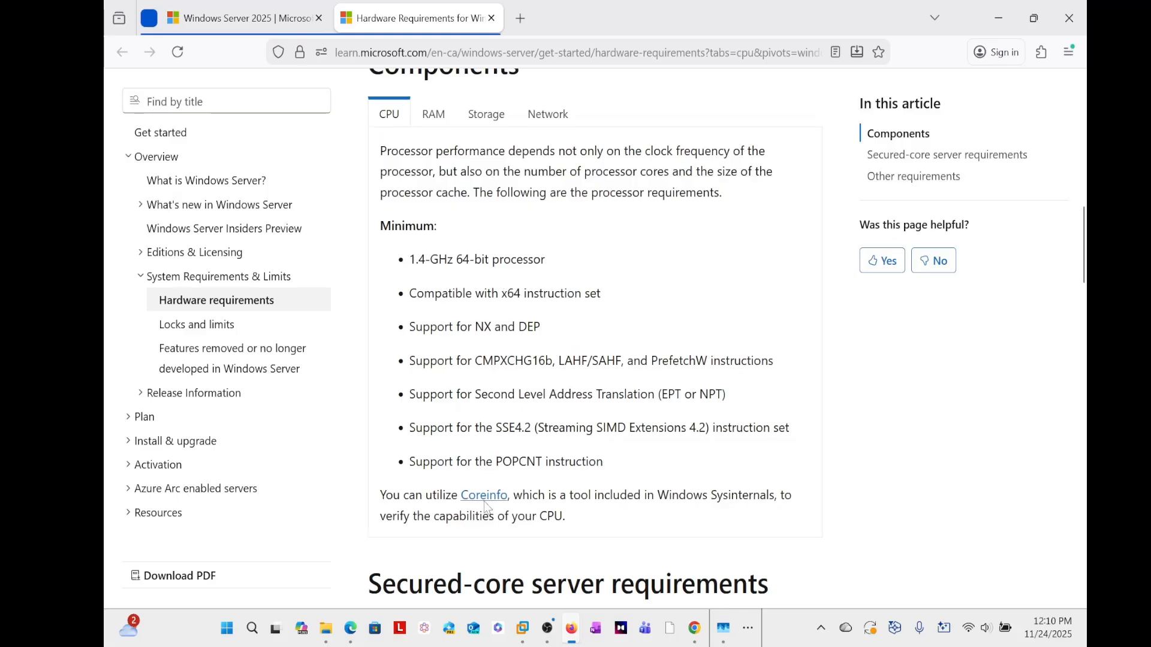
View the RAM requirements, highlighting the Server Core minimum and the recommended amount for Server with Desktop Experience.
left_click(433, 272)
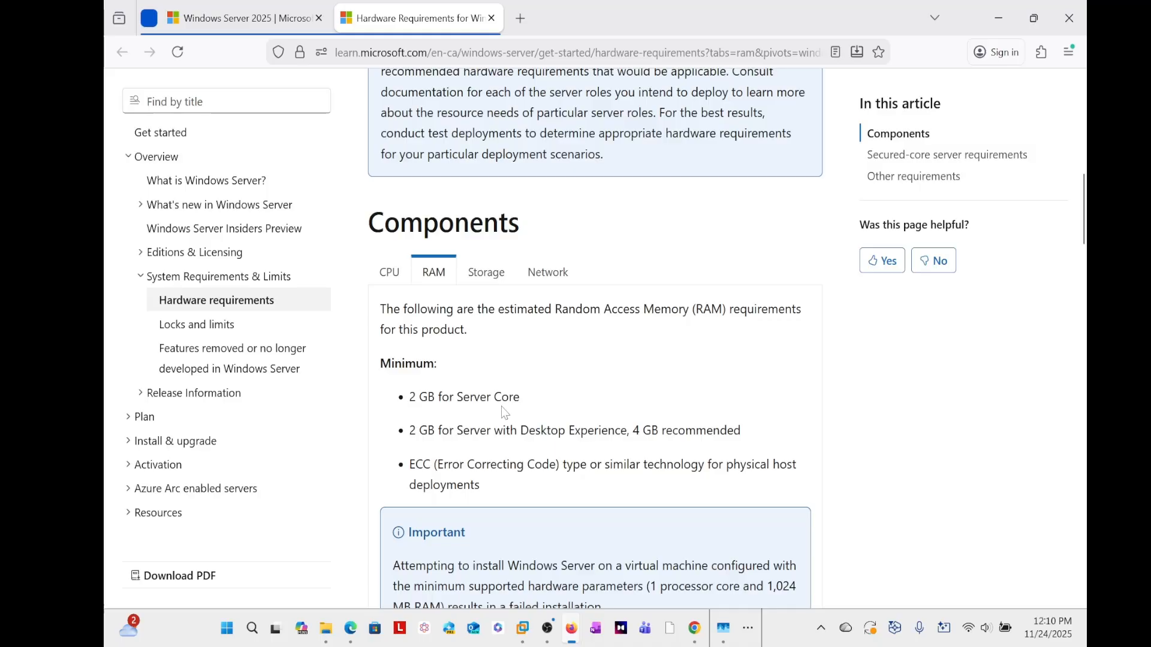
left_click_drag(521, 399, 408, 395)
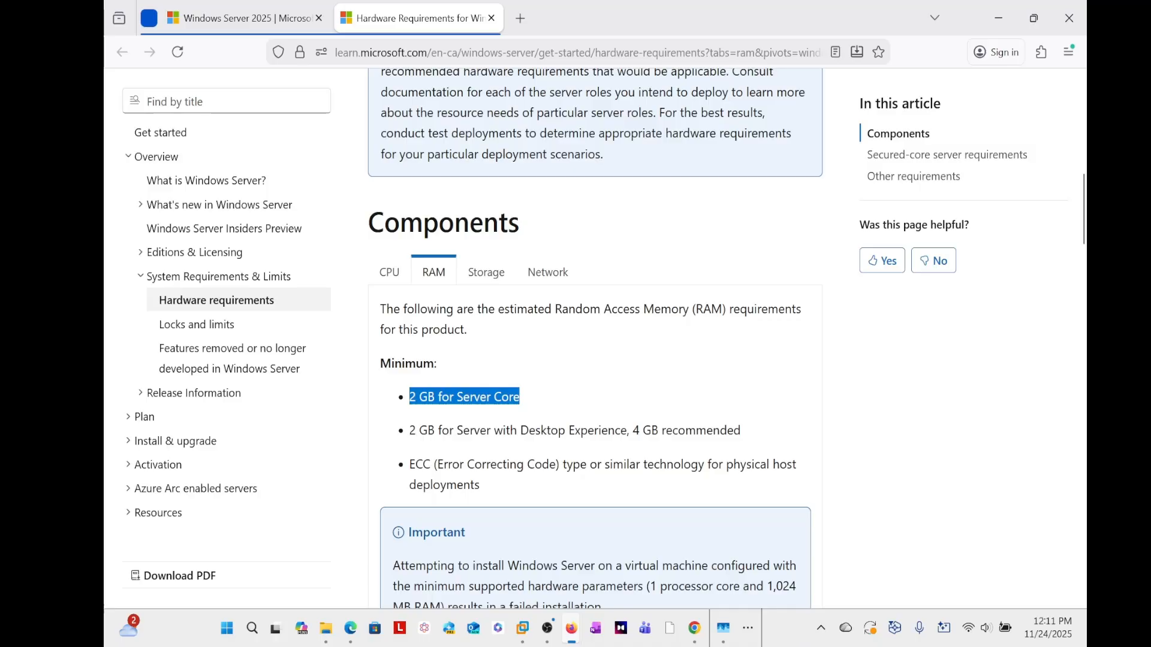
left_click(410, 430)
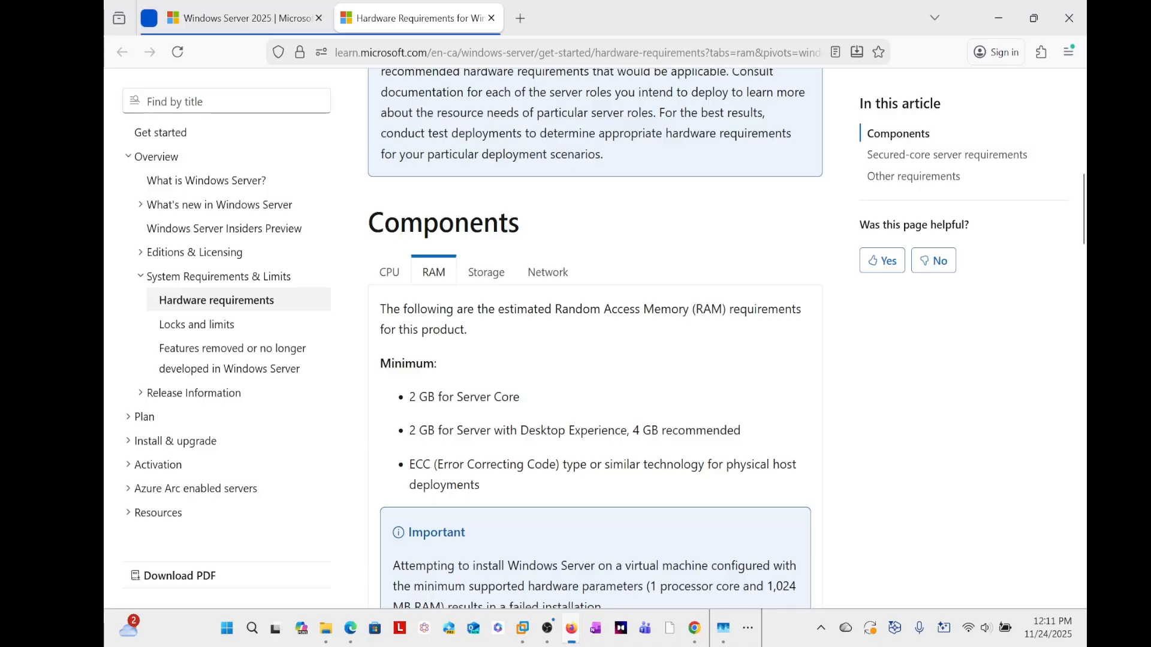
left_click_drag(633, 431, 749, 433)
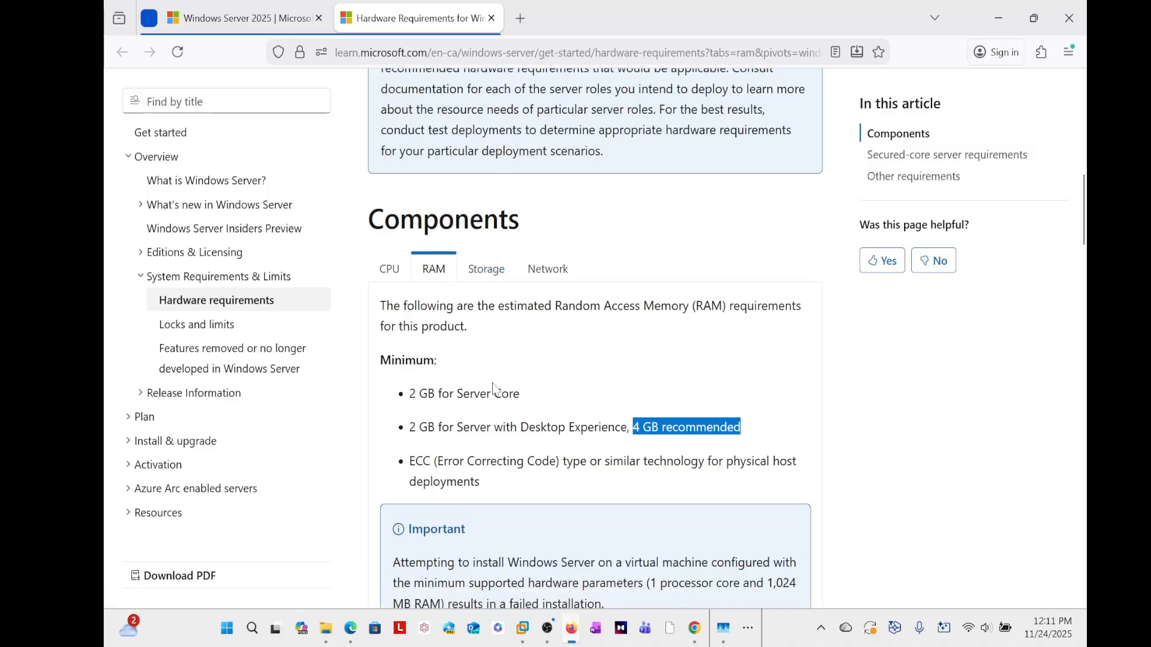
scroll(494, 389, "down", 3)
scroll(484, 450, "down", 3)
scroll(480, 446, "up", 6)
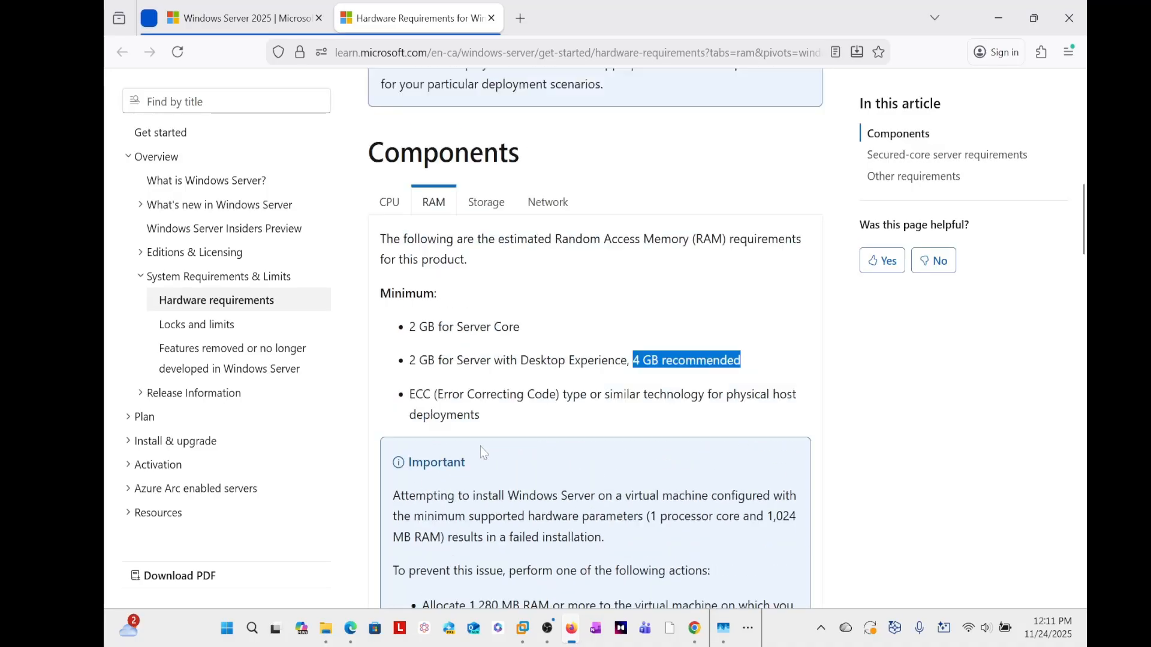
View the Storage requirements under Components, highlight the minimum disk space, and read the note about extra system partition space.
left_click(488, 278)
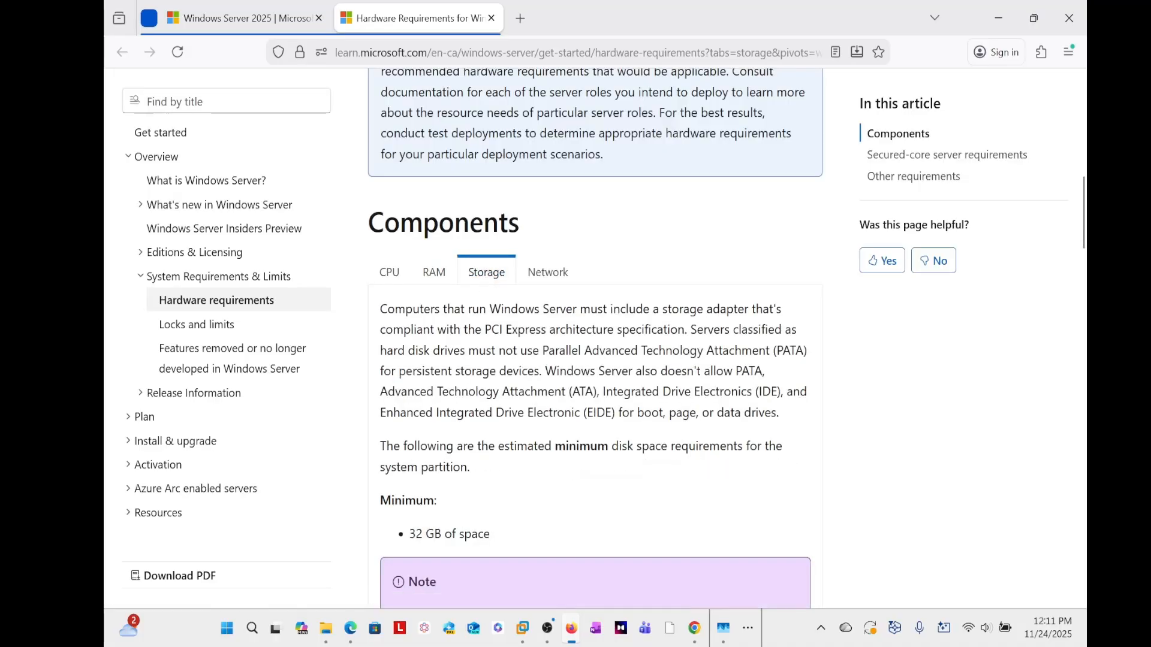
scroll(501, 407, "down", 1)
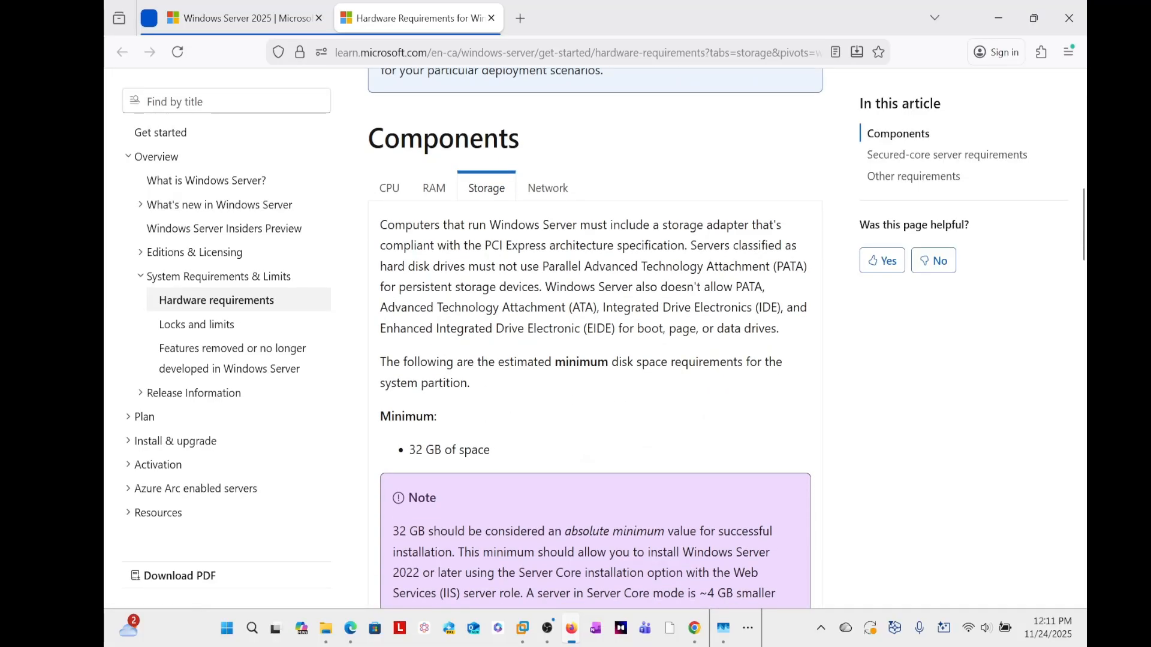
left_click_drag(379, 417, 502, 457)
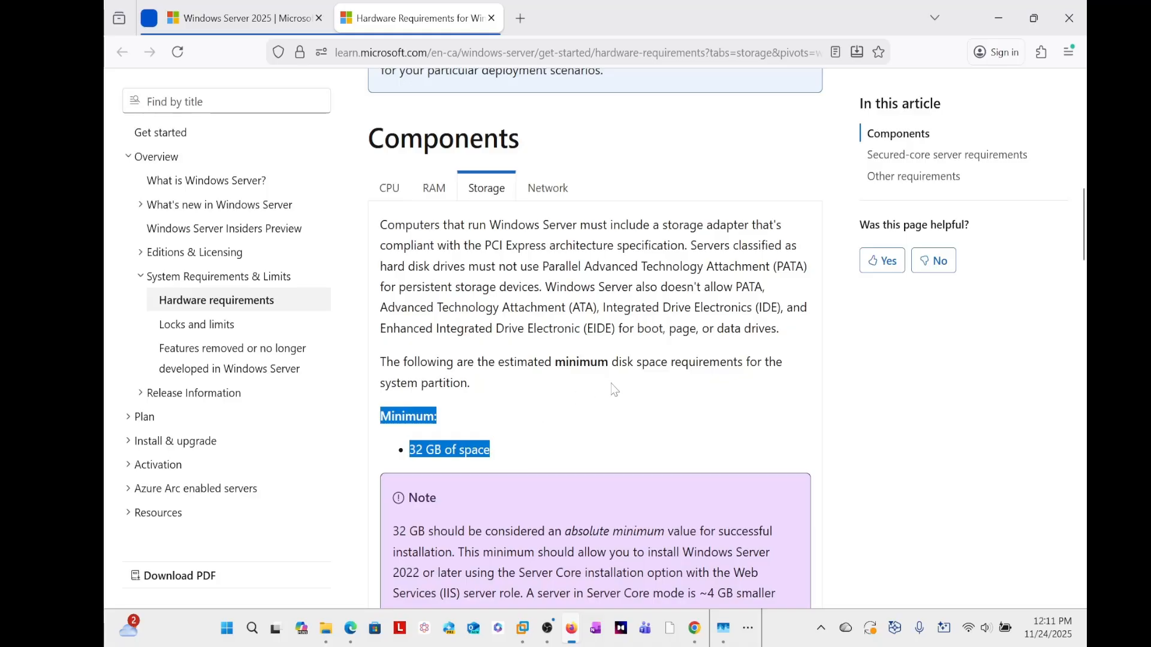
scroll(595, 358, "up", 1)
scroll(603, 470, "down", 2)
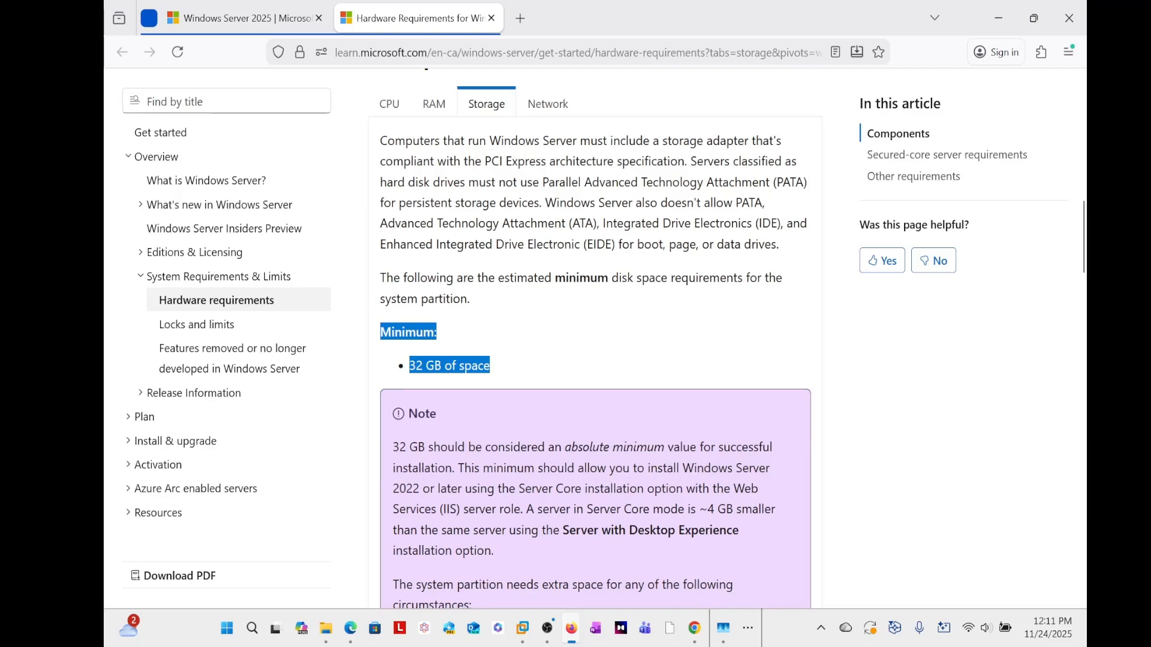
scroll(527, 378, "down", 4)
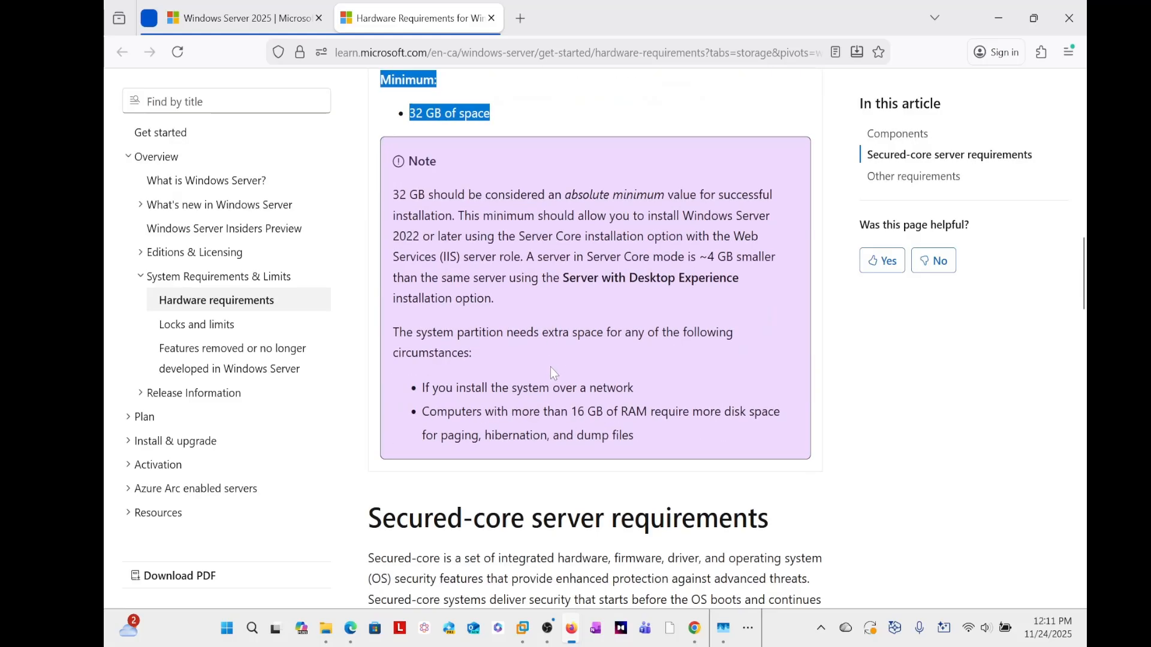
Review the minimum Network adapter requirements under Components in the hardware requirements article.
scroll(551, 367, "up", 10)
scroll(554, 405, "down", 3)
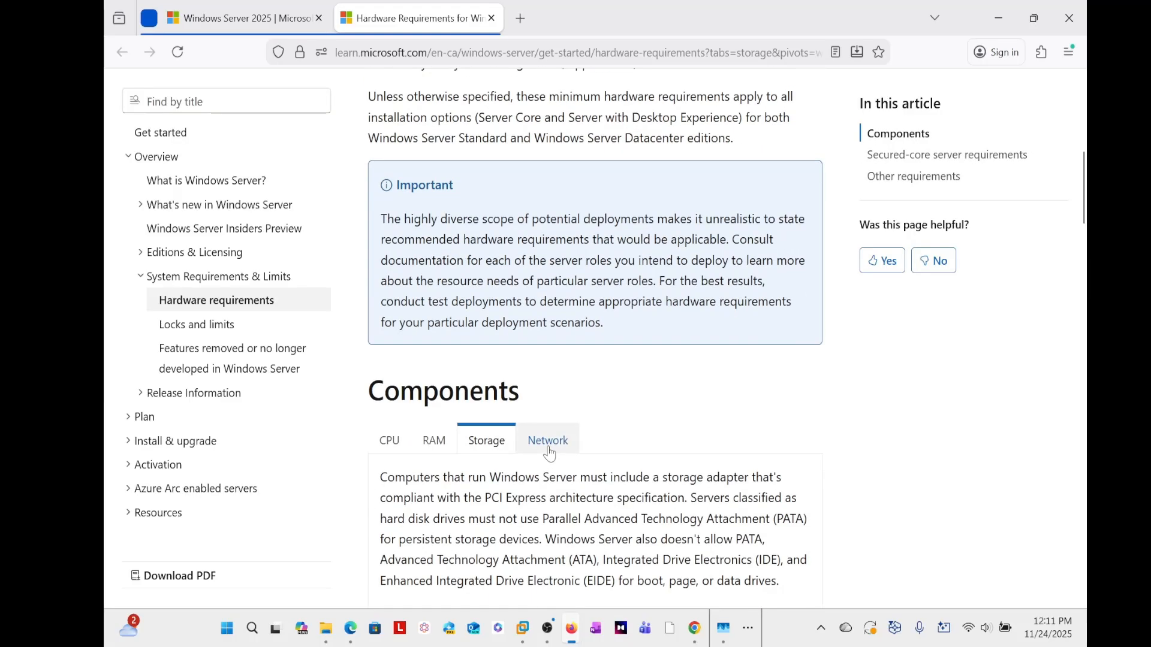
left_click(547, 441)
scroll(585, 431, "down", 2)
scroll(617, 407, "down", 1)
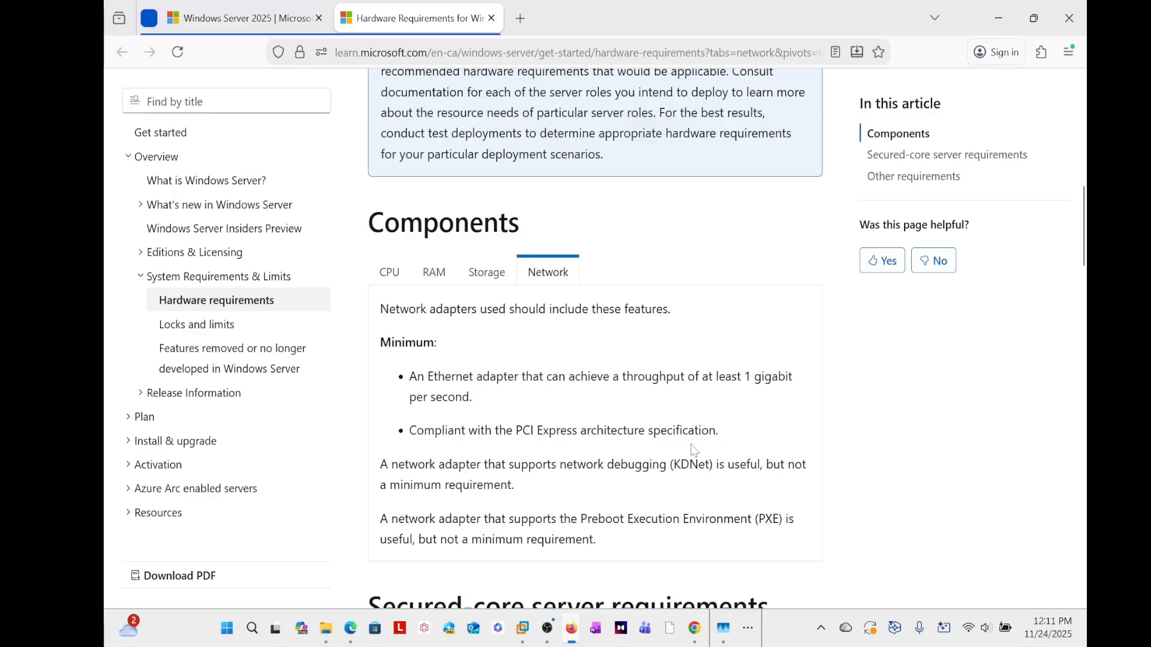
scroll(695, 450, "down", 3)
scroll(671, 421, "up", 3)
scroll(582, 478, "up", 10)
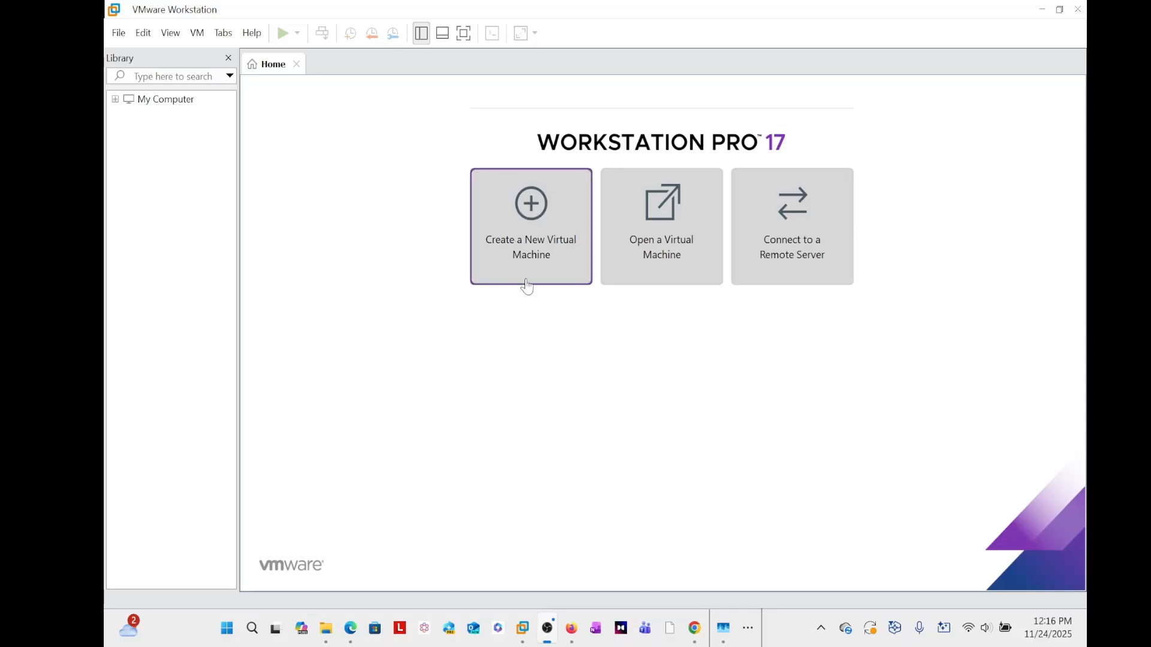
Start a new virtual machine with the Custom (advanced) configuration and Workstation 17.5 or later hardware compatibility.
left_click(528, 210)
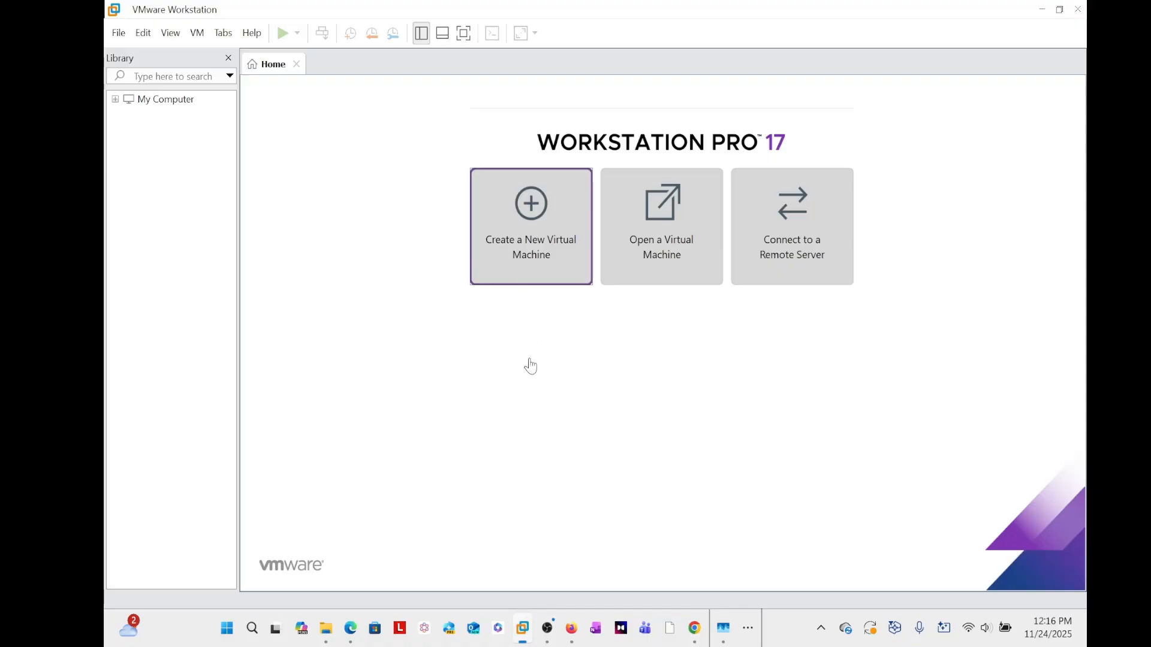
left_click_drag(614, 147, 584, 146)
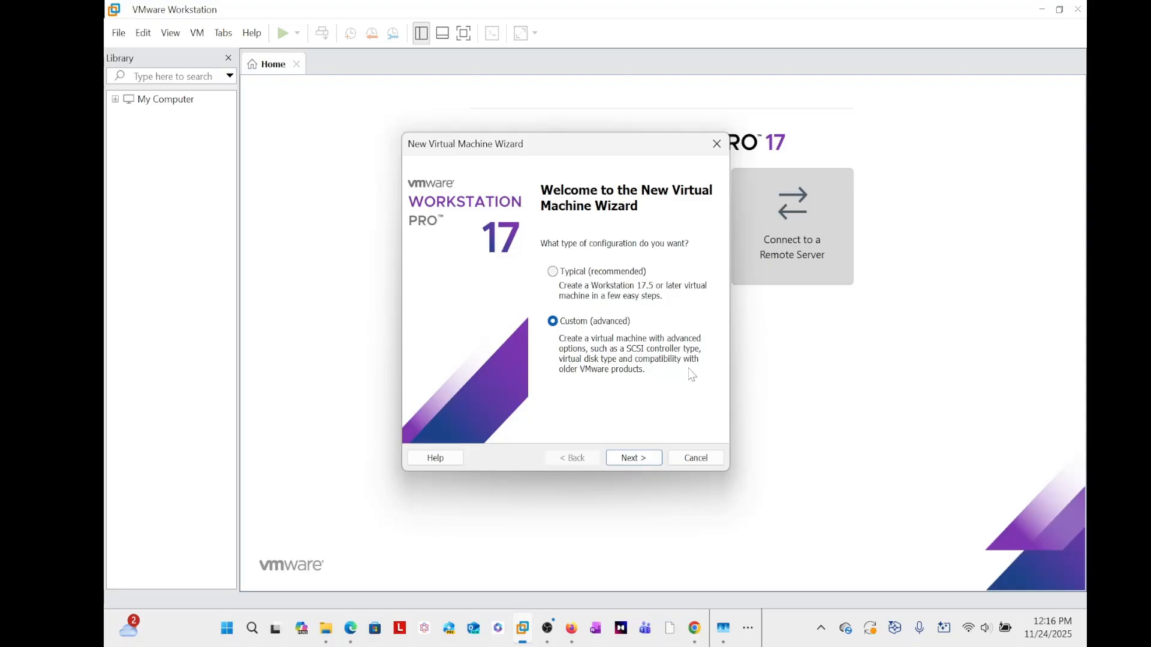
left_click(639, 464)
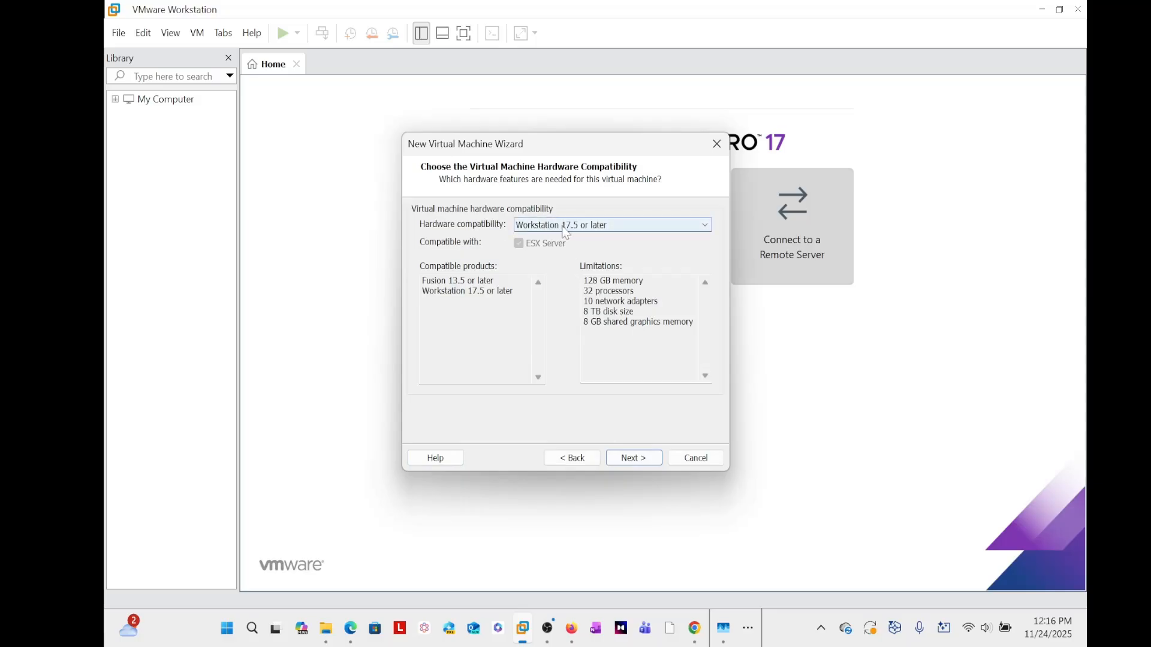
left_click(643, 459)
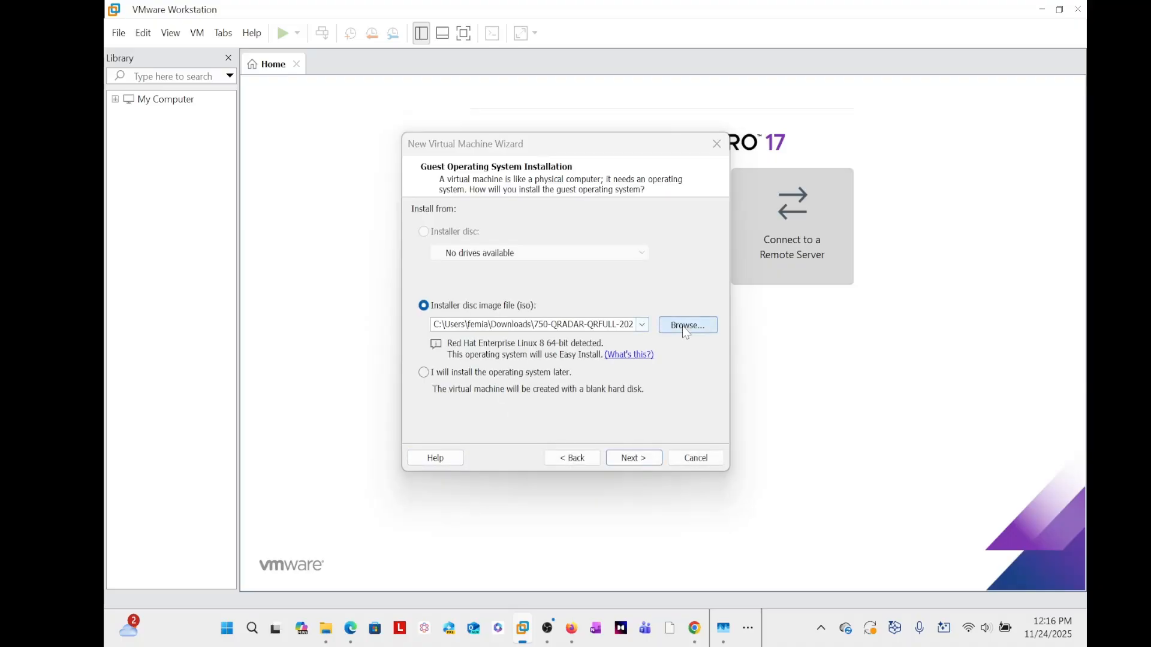
Choose 26100.1.240331-1435.ge_release_amd64fre_SERVER_LOF_PACKAGES_OEM from C:\ISO as the installer disc image.
left_click(681, 331)
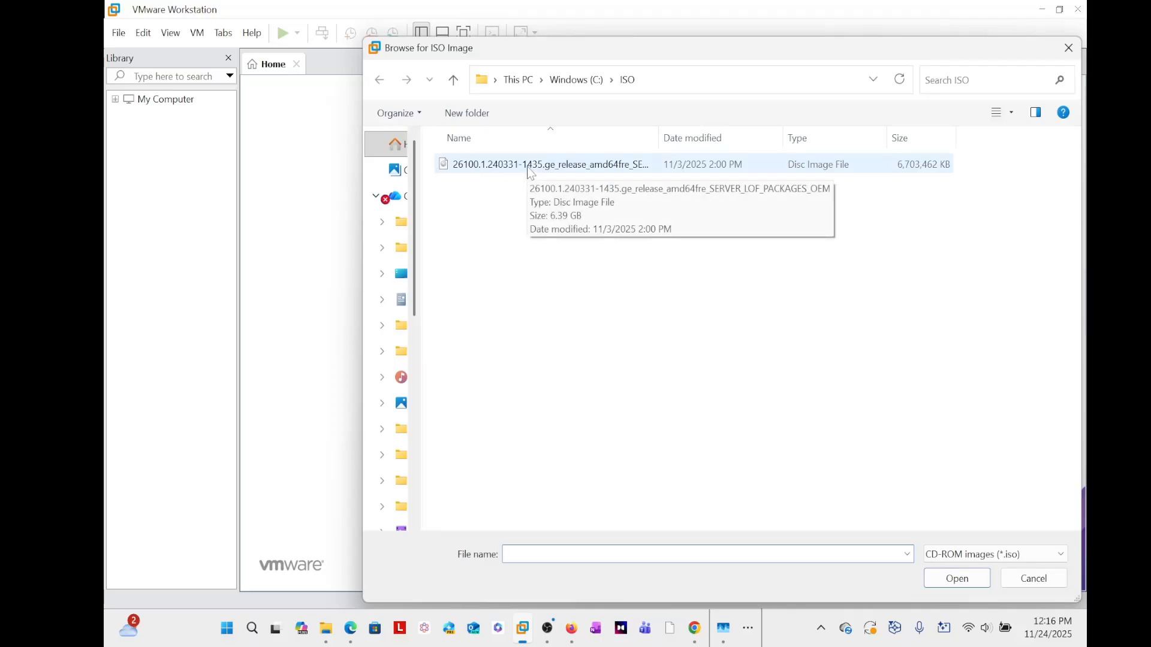
left_click(531, 172)
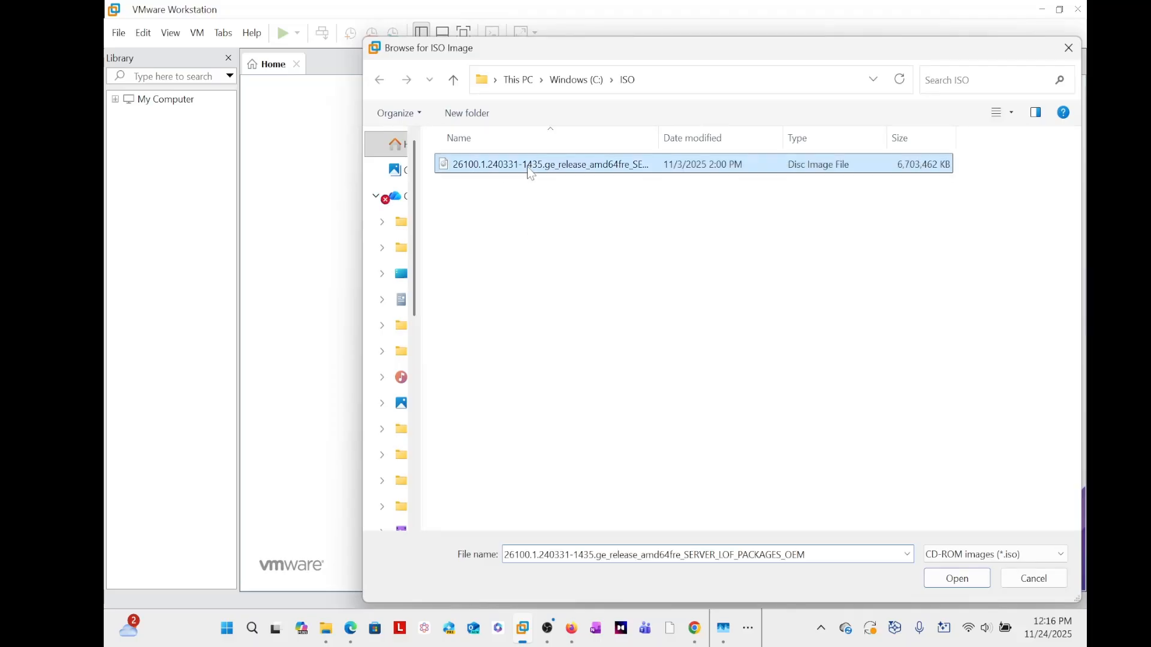
left_click(958, 580)
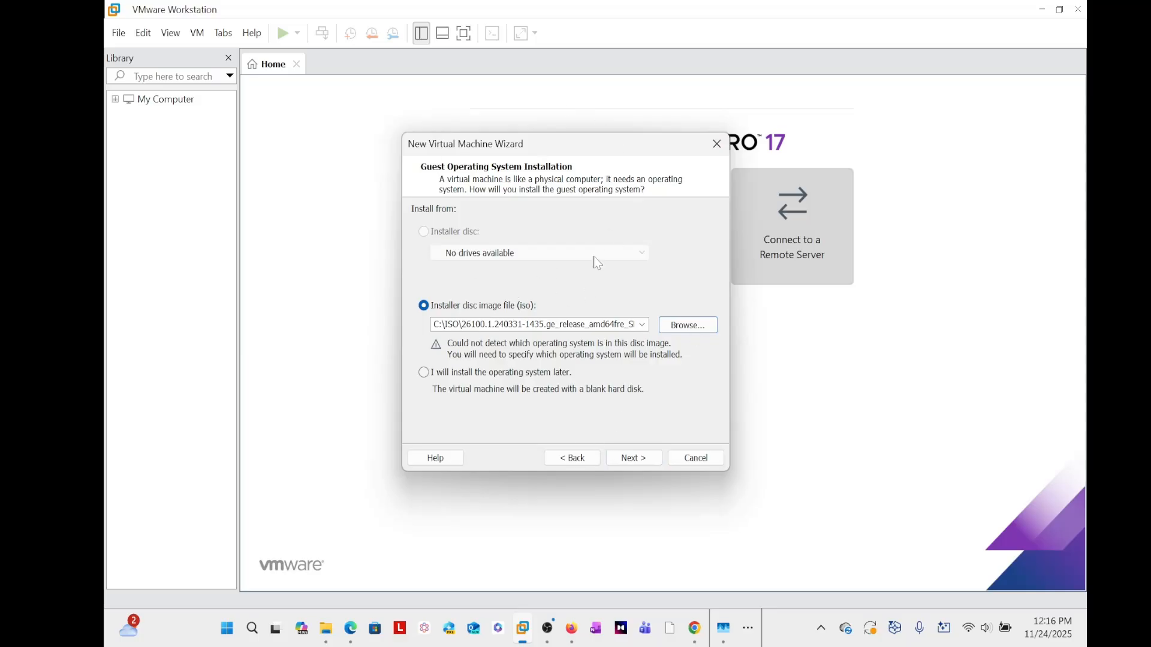
Switch to Firefox and review the Windows Server 2025 evaluation page's overview and ISO download options.
mouse_move(571, 628)
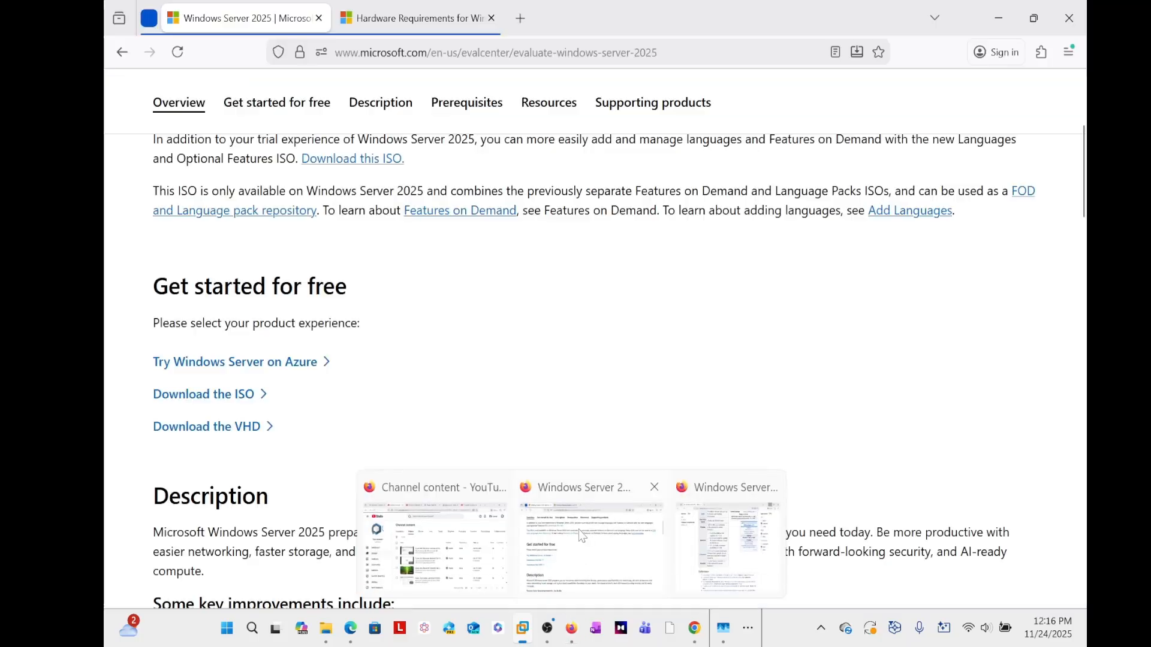
left_click(581, 557)
scroll(467, 303, "up", 4)
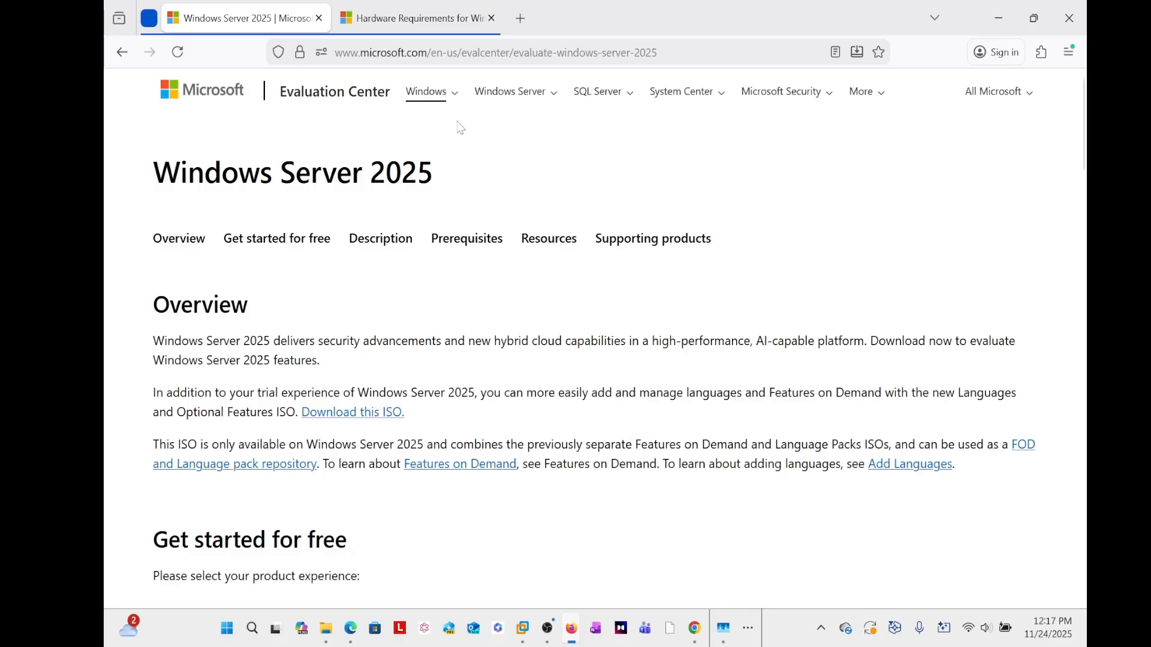
scroll(369, 280, "down", 6)
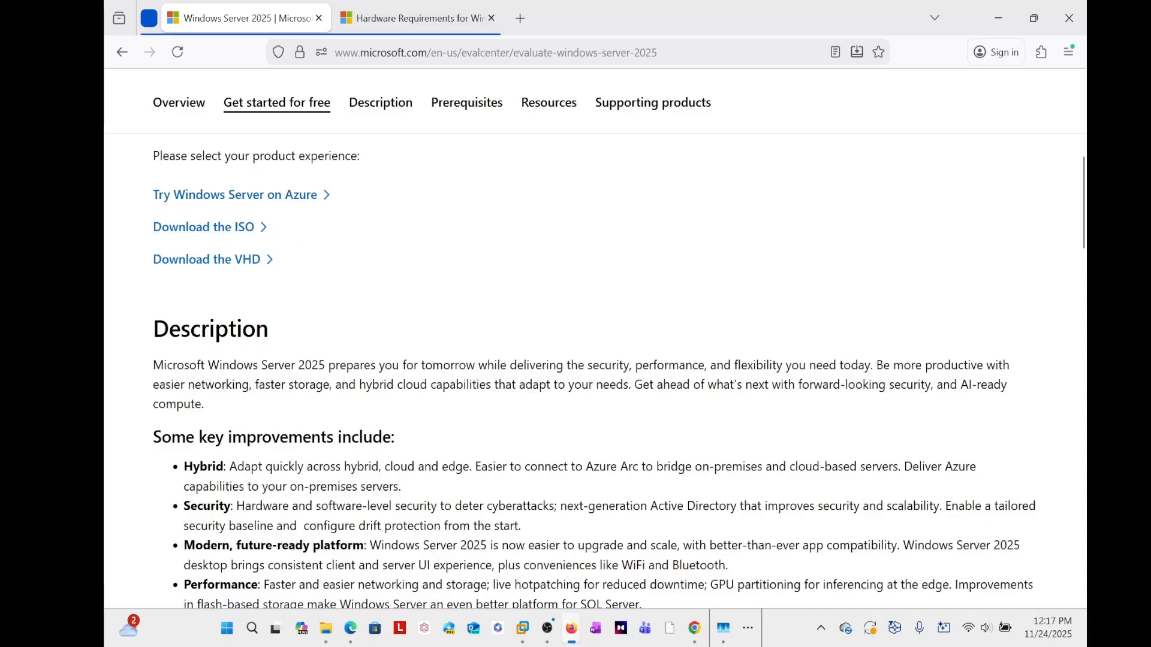
Switch back to VMware Workstation and set the guest operating system to Microsoft Windows, version Windows Server 2025.
mouse_move(530, 634)
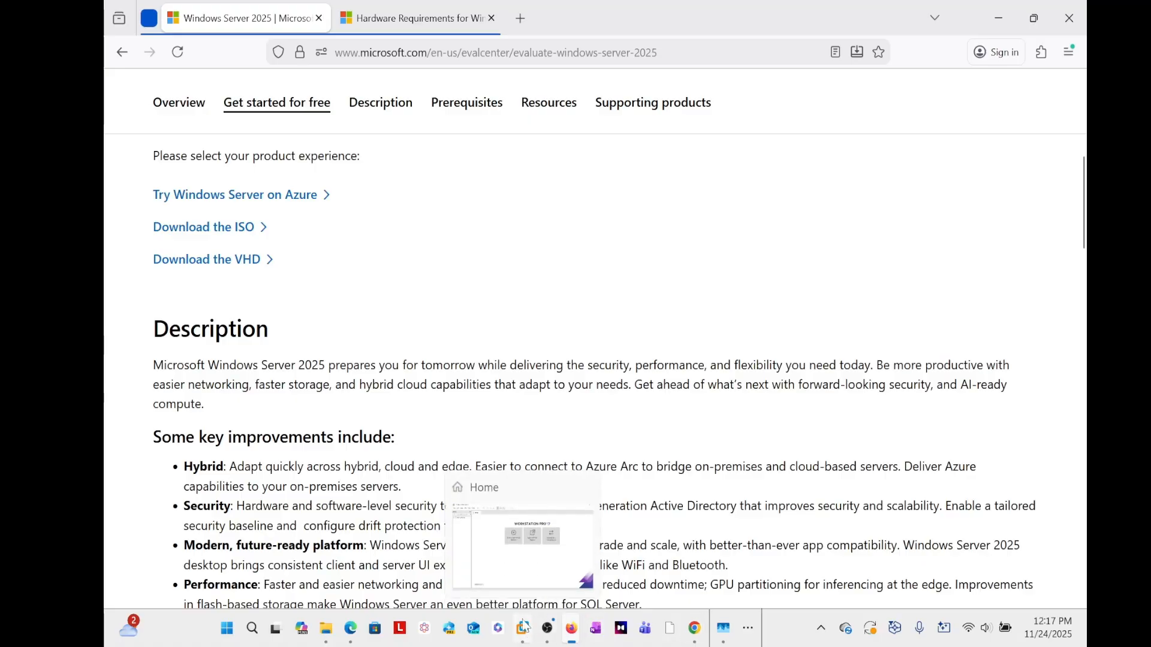
left_click(520, 555)
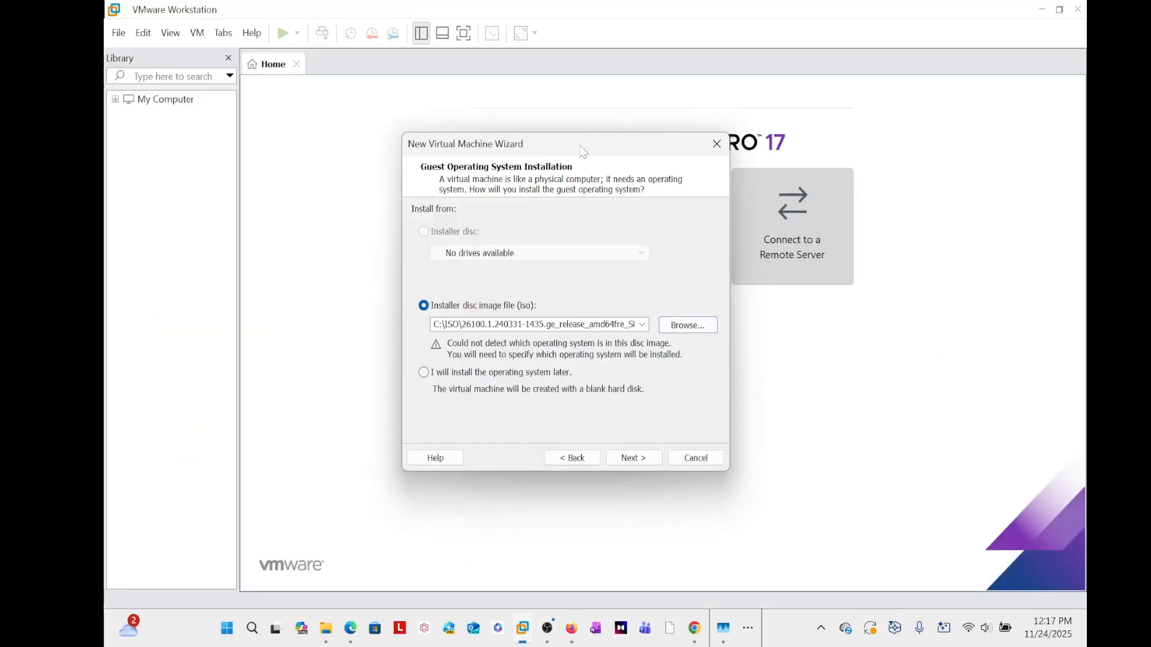
left_click_drag(578, 150, 582, 164)
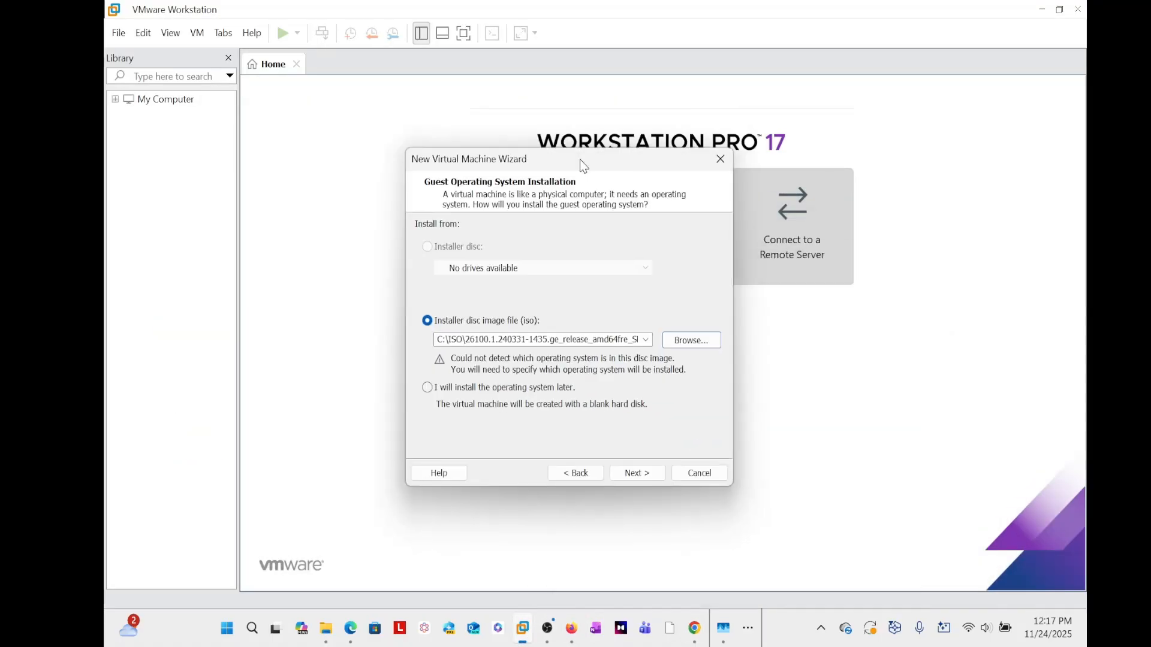
left_click(638, 473)
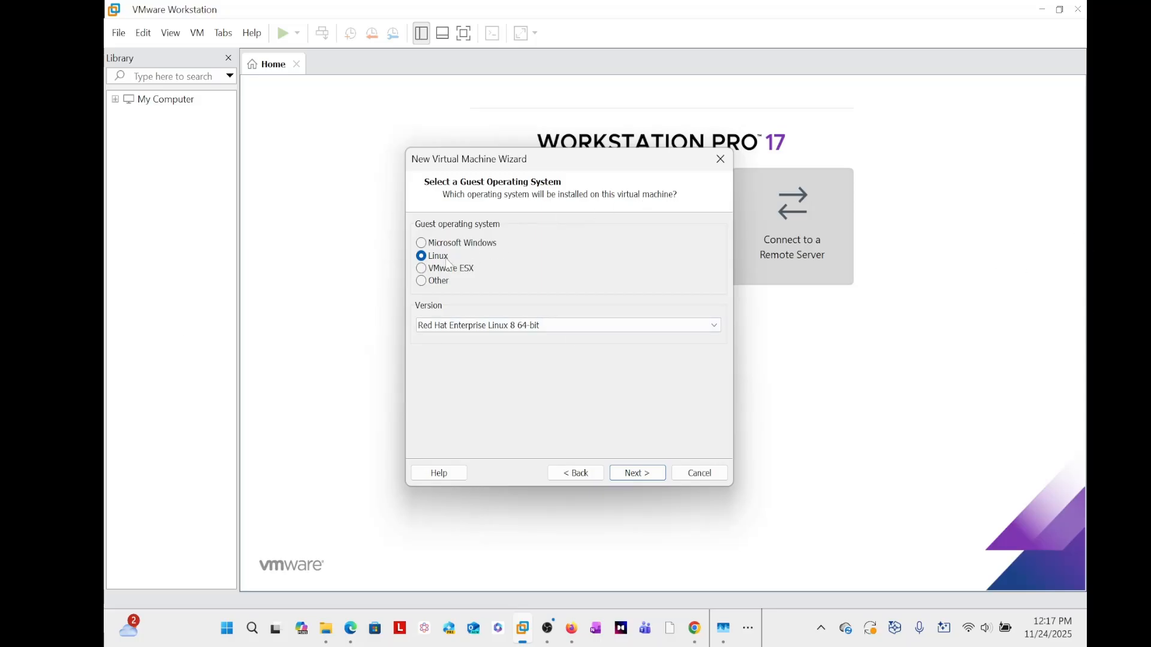
left_click(422, 244)
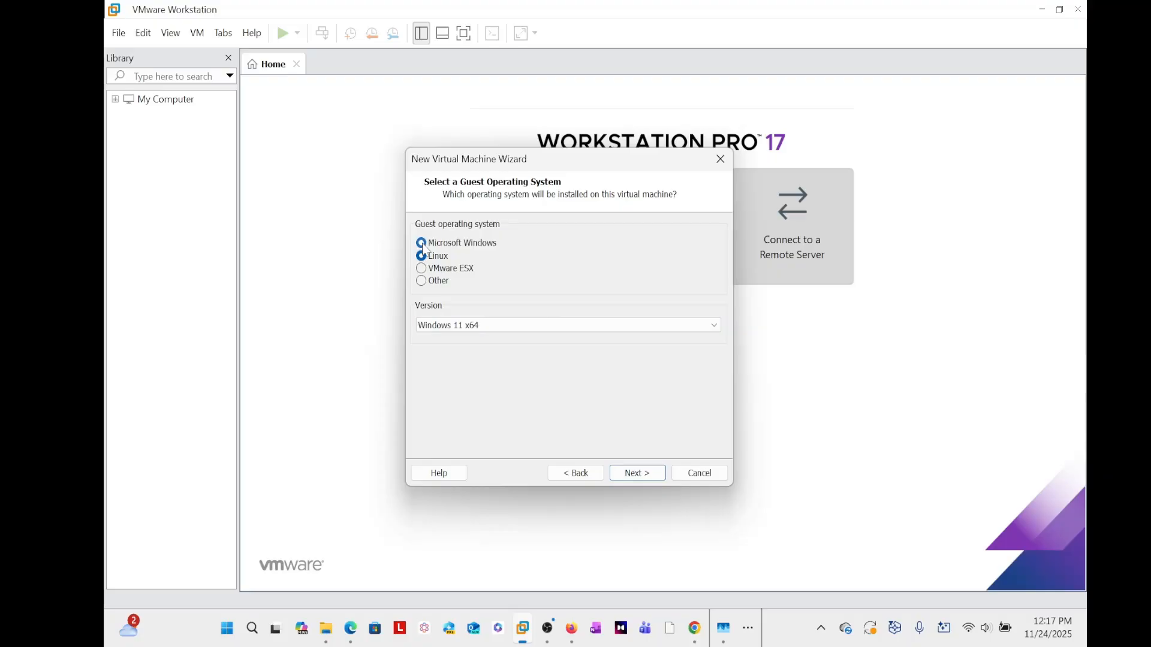
left_click(711, 326)
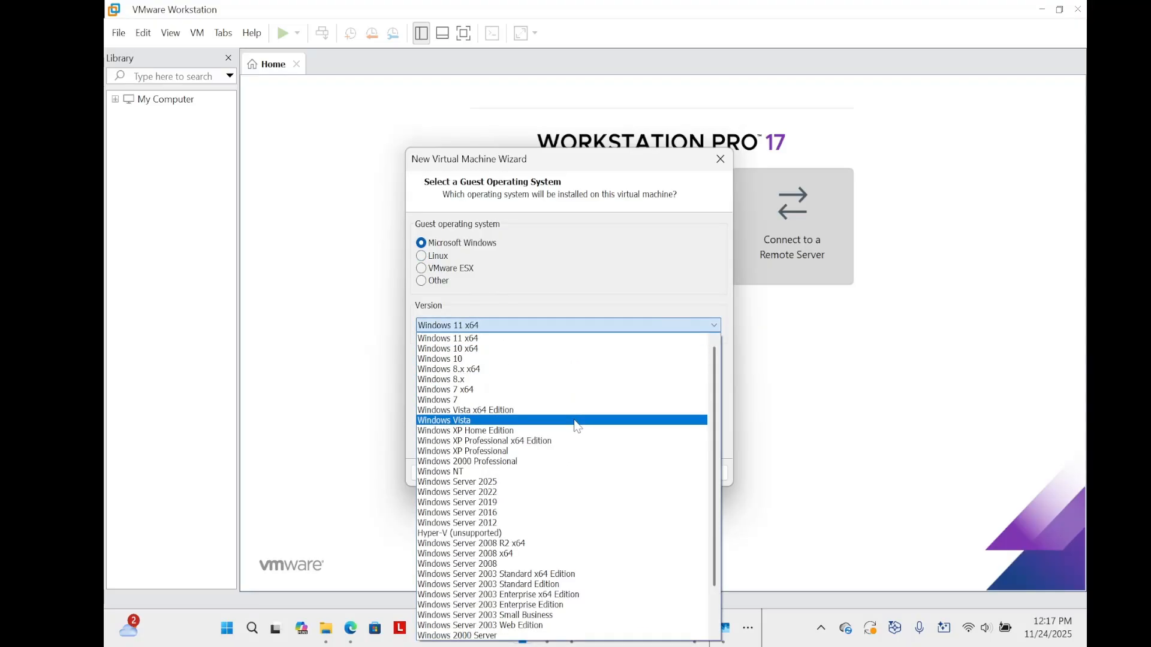
left_click(503, 483)
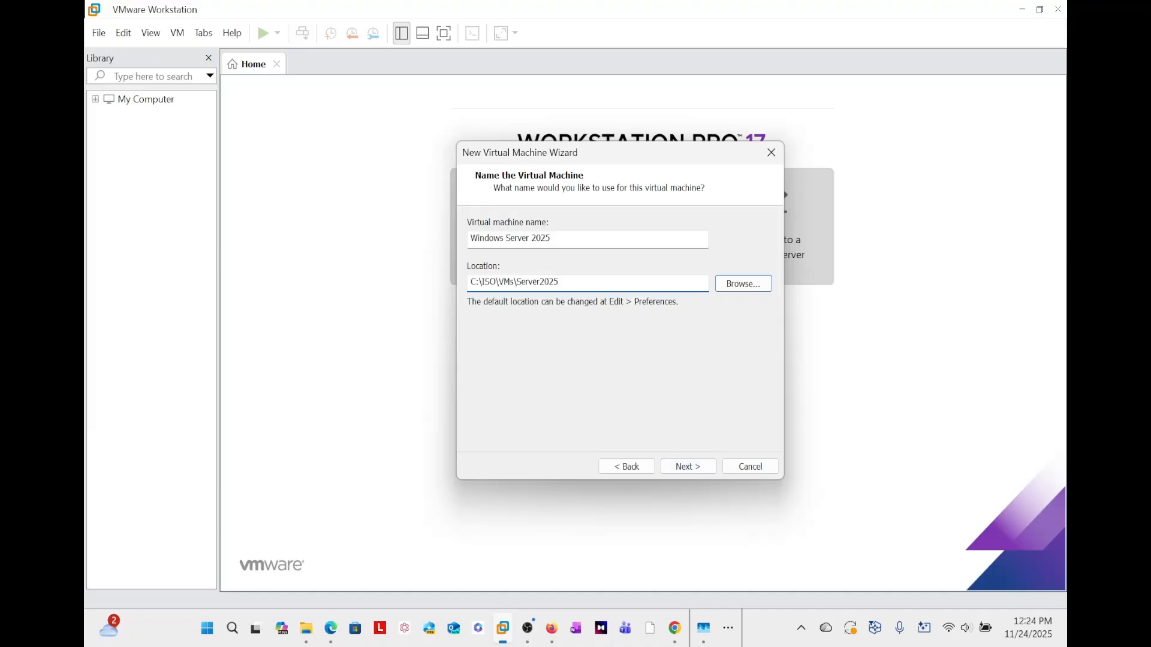
Accept the name Windows Server 2025 and location C:\ISO\VMs\Server2025, and enable Secure Boot for the UEFI firmware.
left_click(551, 239)
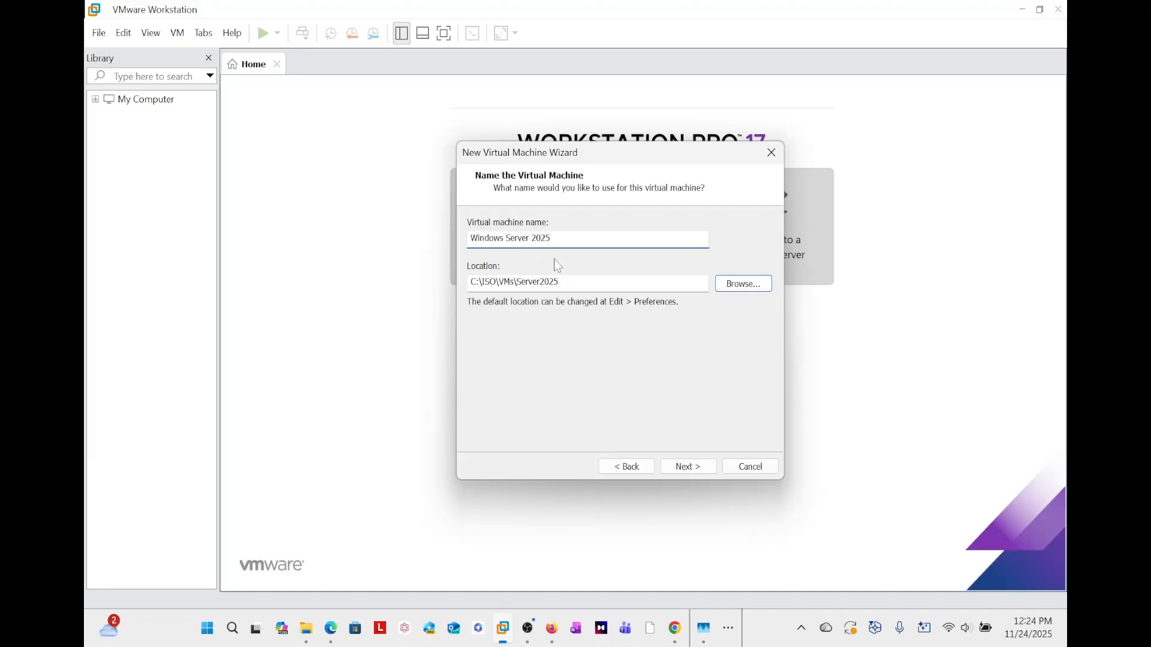
left_click(690, 467)
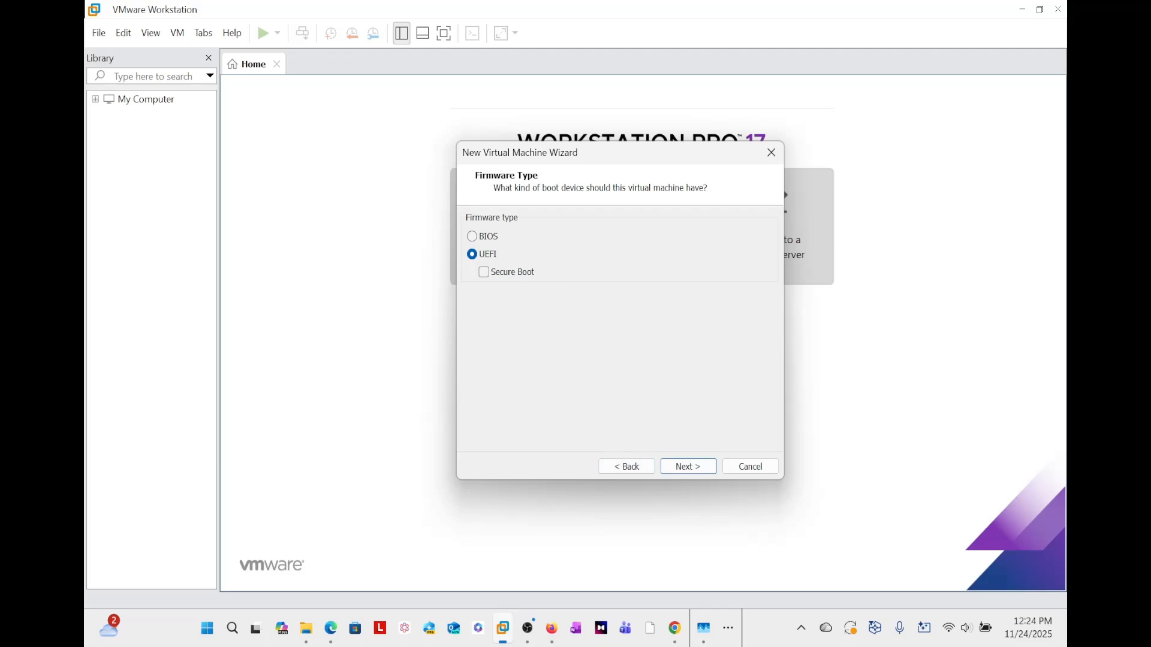
left_click(482, 273)
left_click(683, 467)
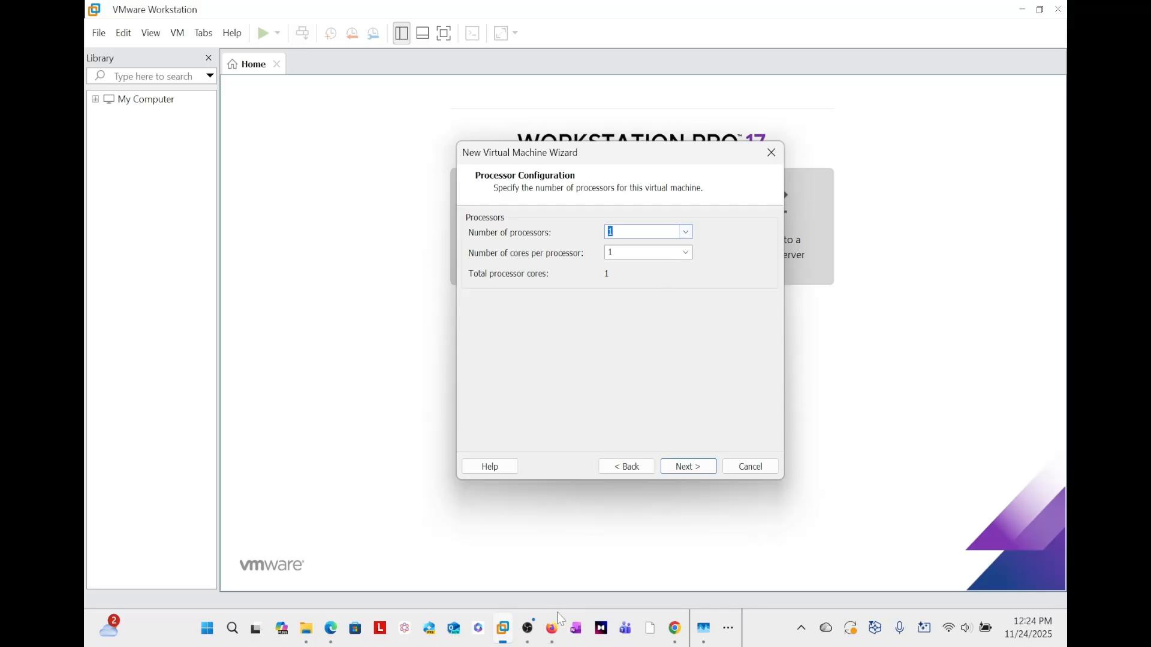
Switch to the hardware requirements article in Firefox and review the minimum CPU requirements under Components.
mouse_move(552, 628)
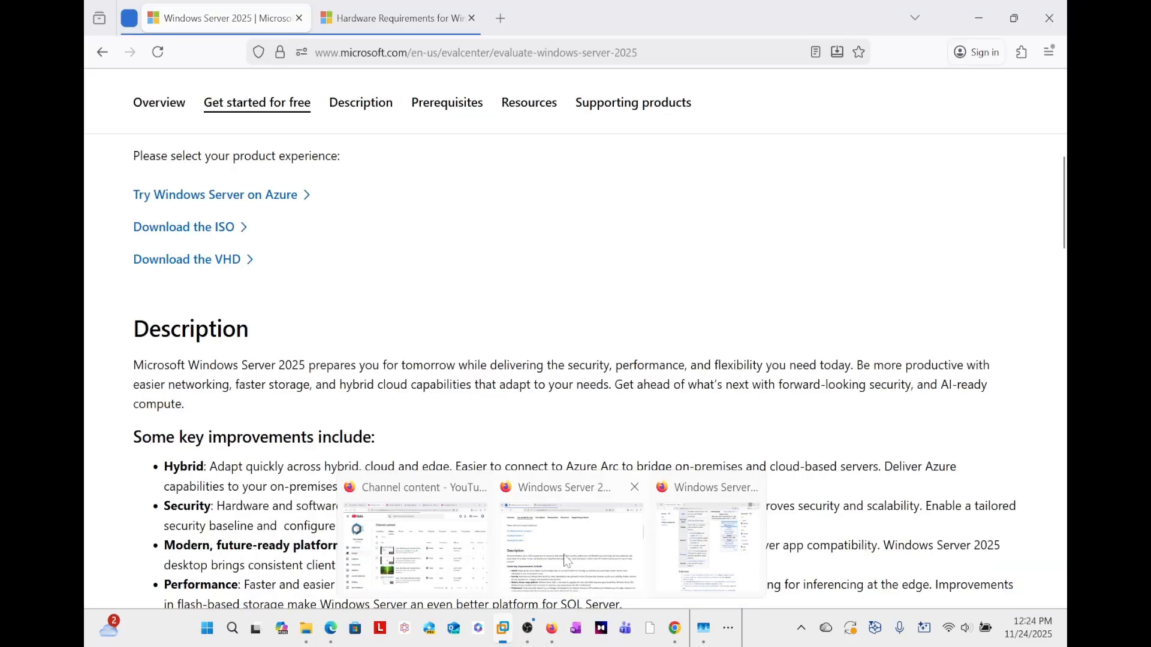
left_click(568, 561)
key("ctrl+Tab")
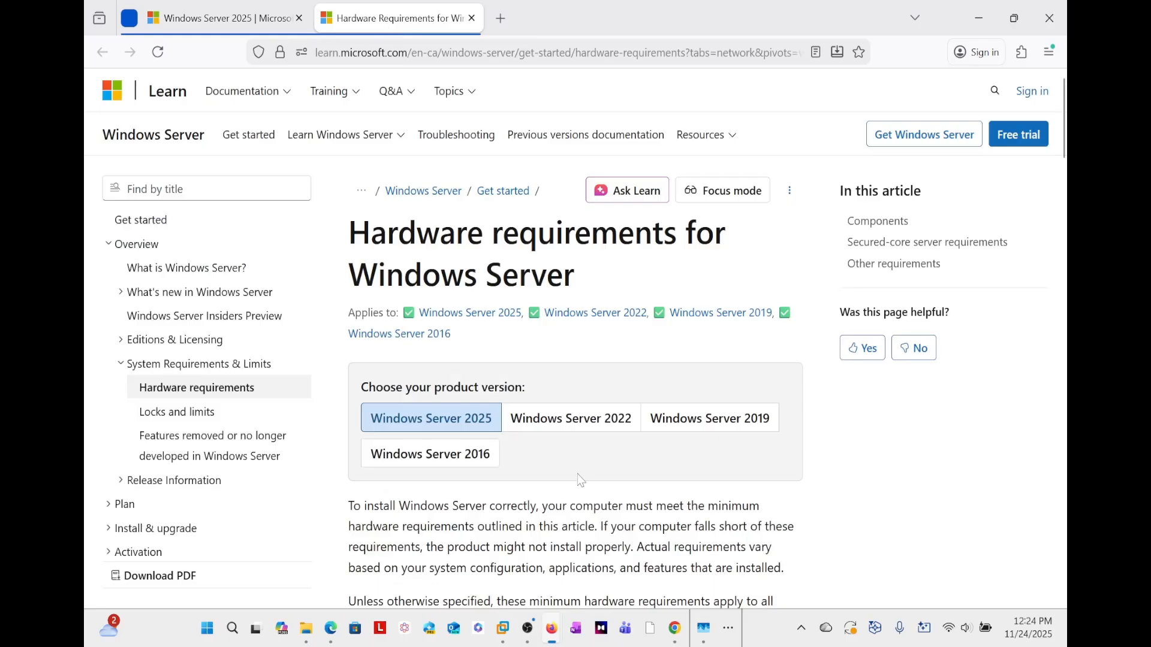
scroll(581, 481, "down", 20)
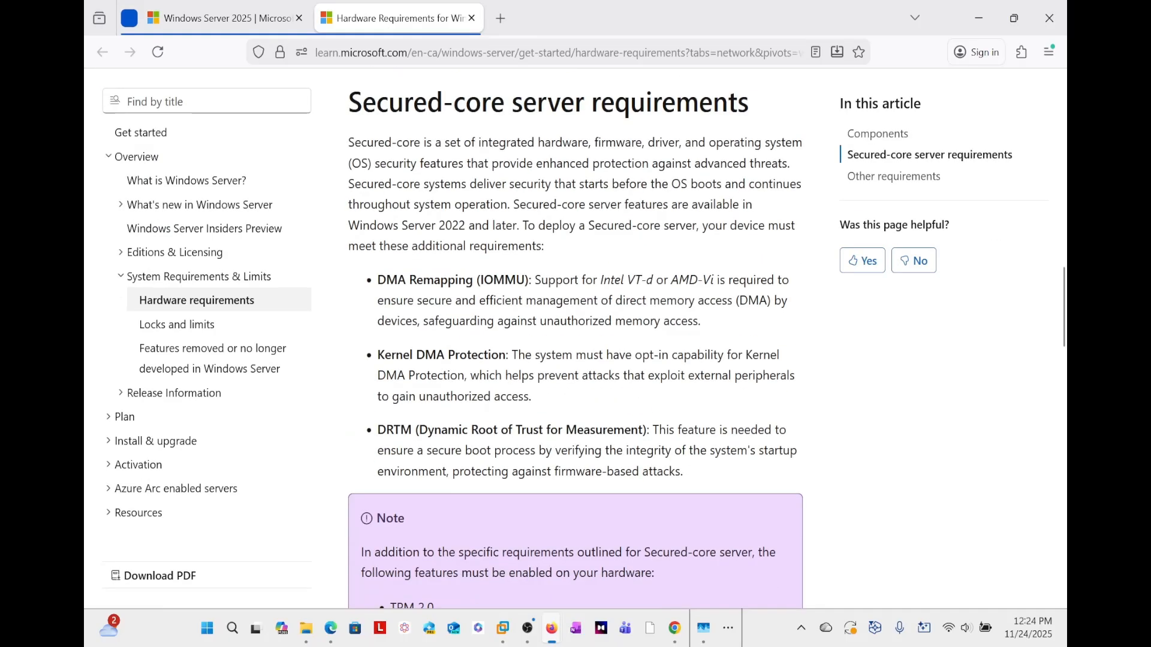
scroll(580, 479, "down", 7)
scroll(581, 480, "up", 18)
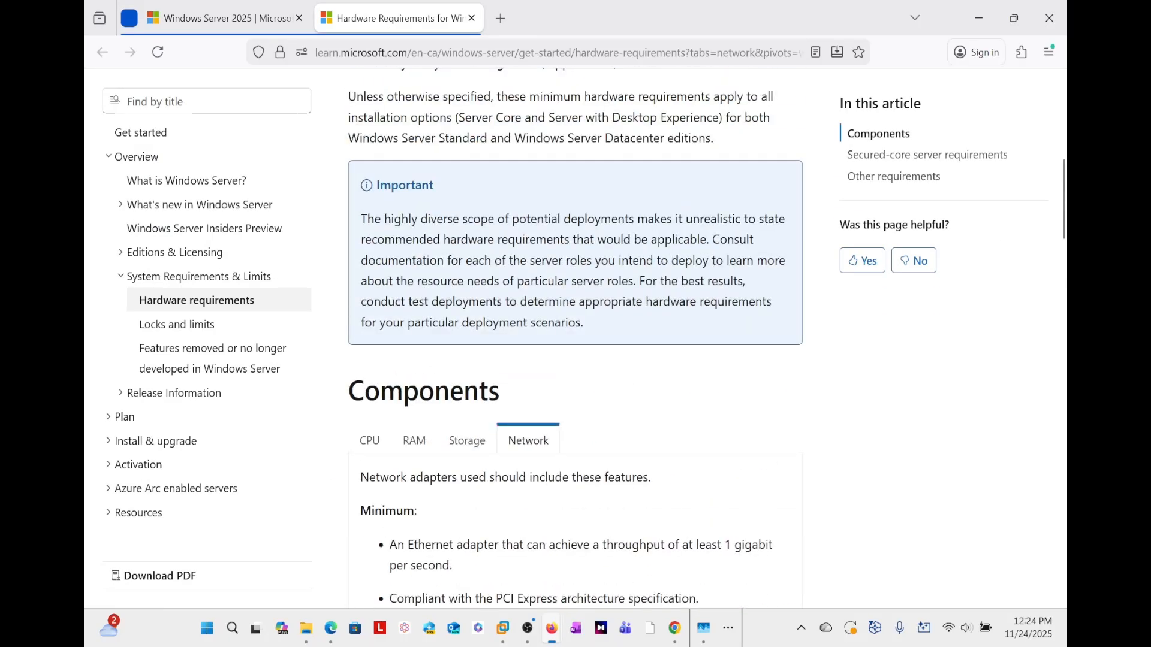
scroll(387, 296, "down", 3)
left_click(369, 272)
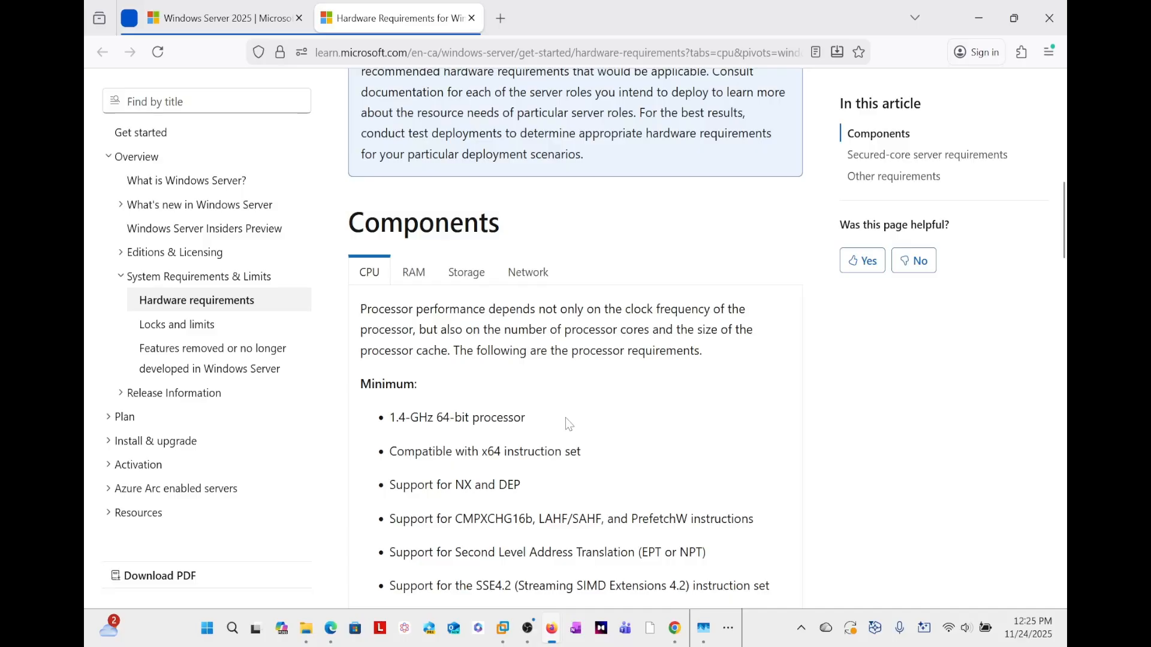
scroll(568, 421, "down", 2)
scroll(503, 374, "up", 2)
scroll(502, 374, "down", 2)
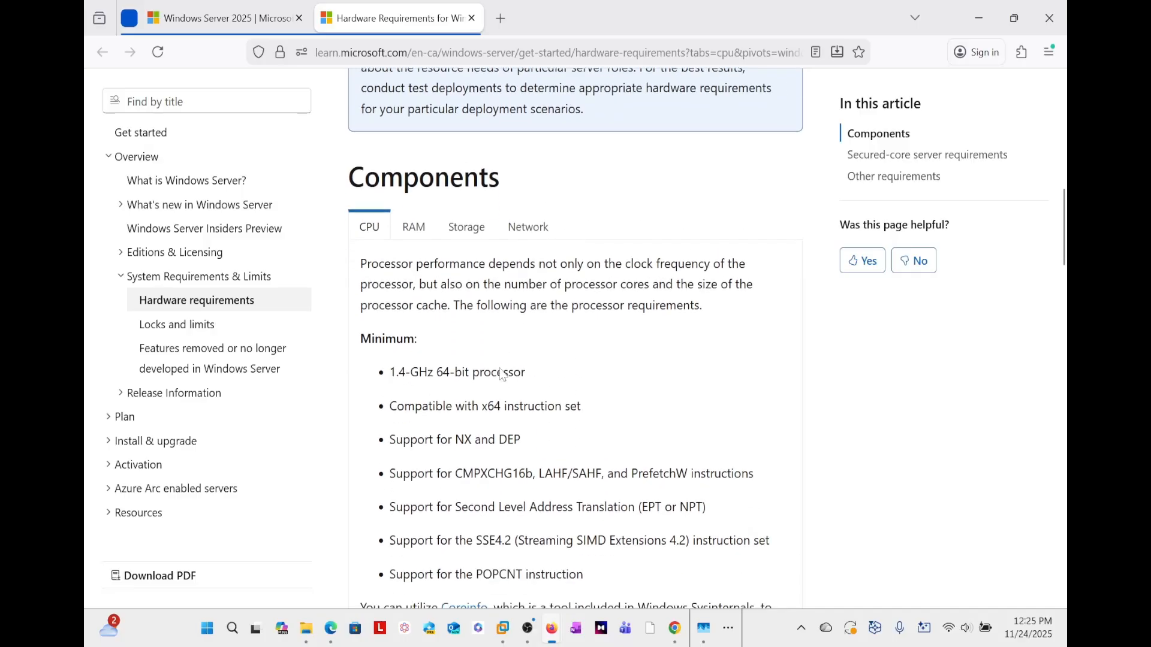
scroll(441, 111, "up", 4)
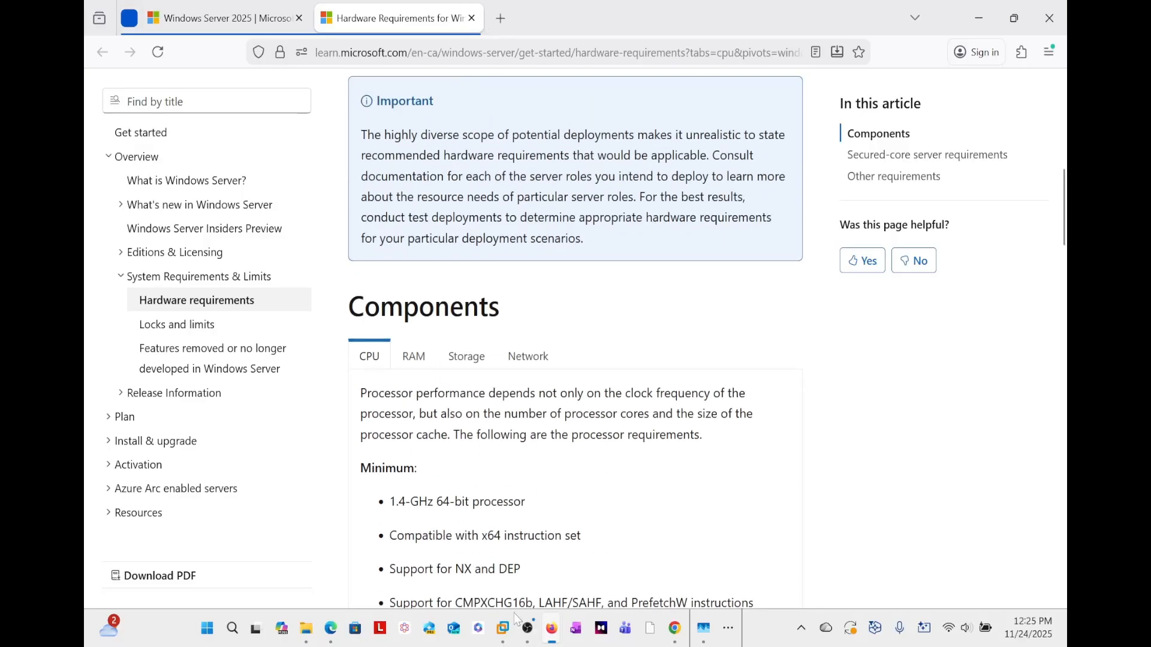
Switch back to VMware Workstation and configure the virtual machine with 2 processors and 2 cores per processor.
mouse_move(511, 633)
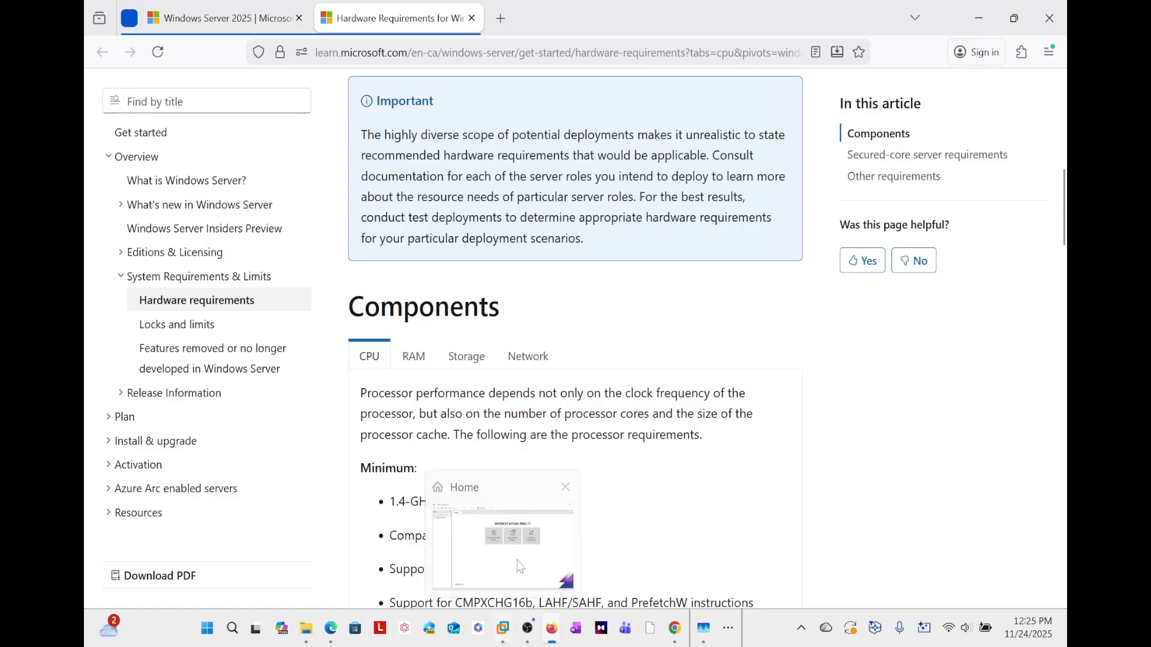
left_click(517, 560)
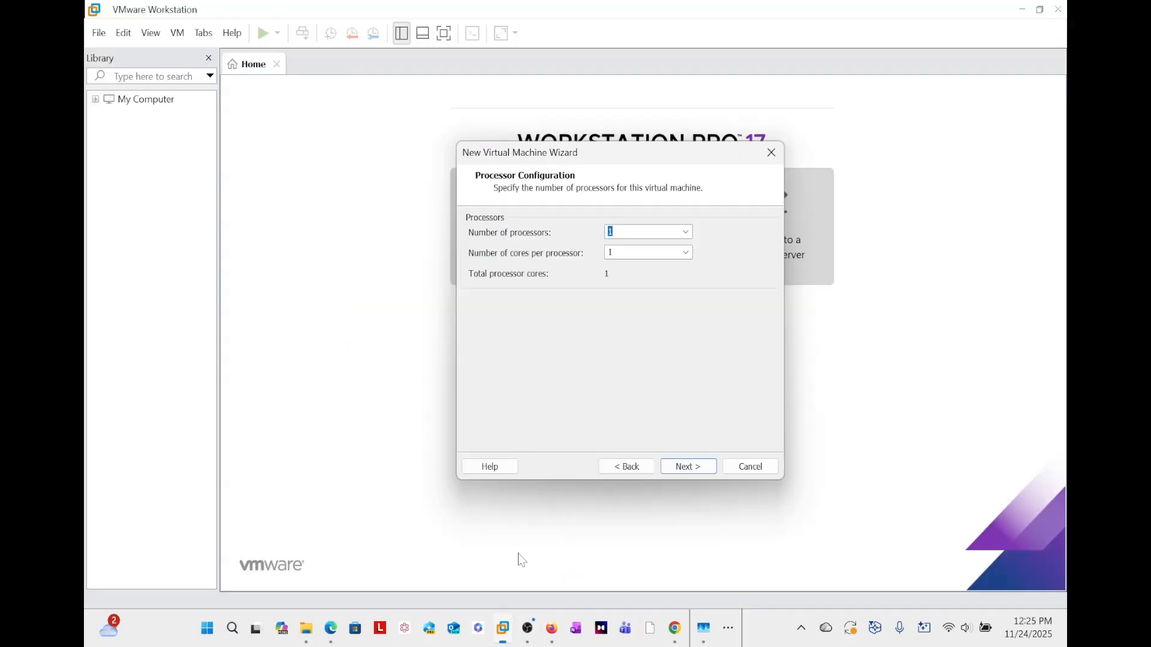
left_click(685, 233)
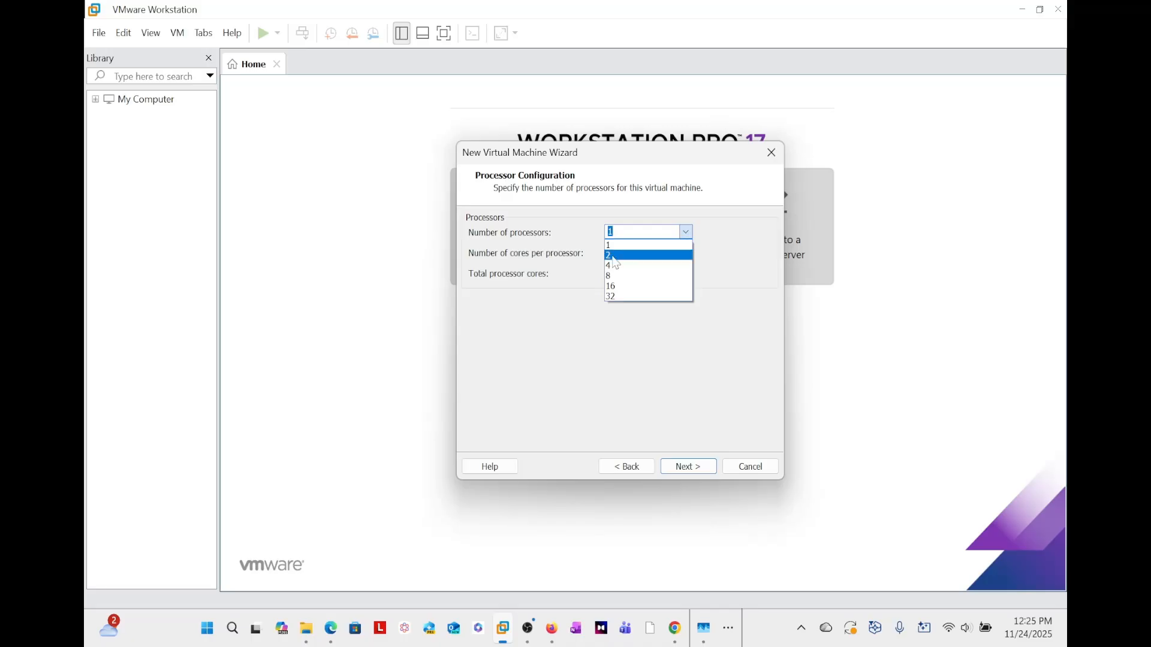
left_click(619, 255)
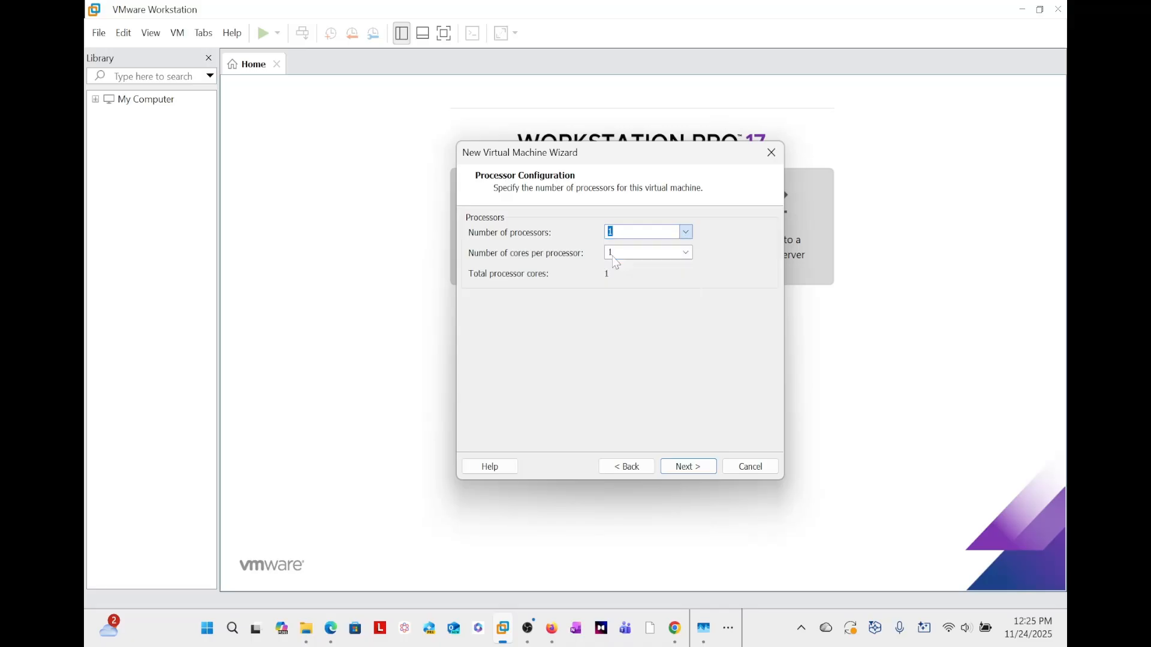
left_click(685, 253)
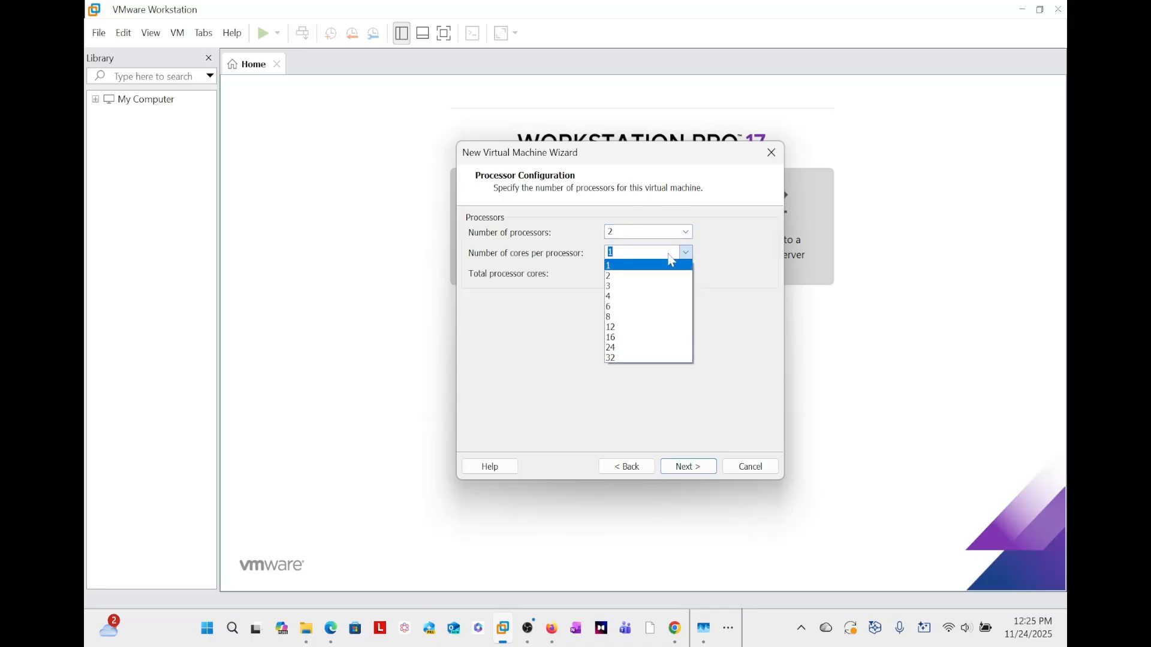
left_click(619, 277)
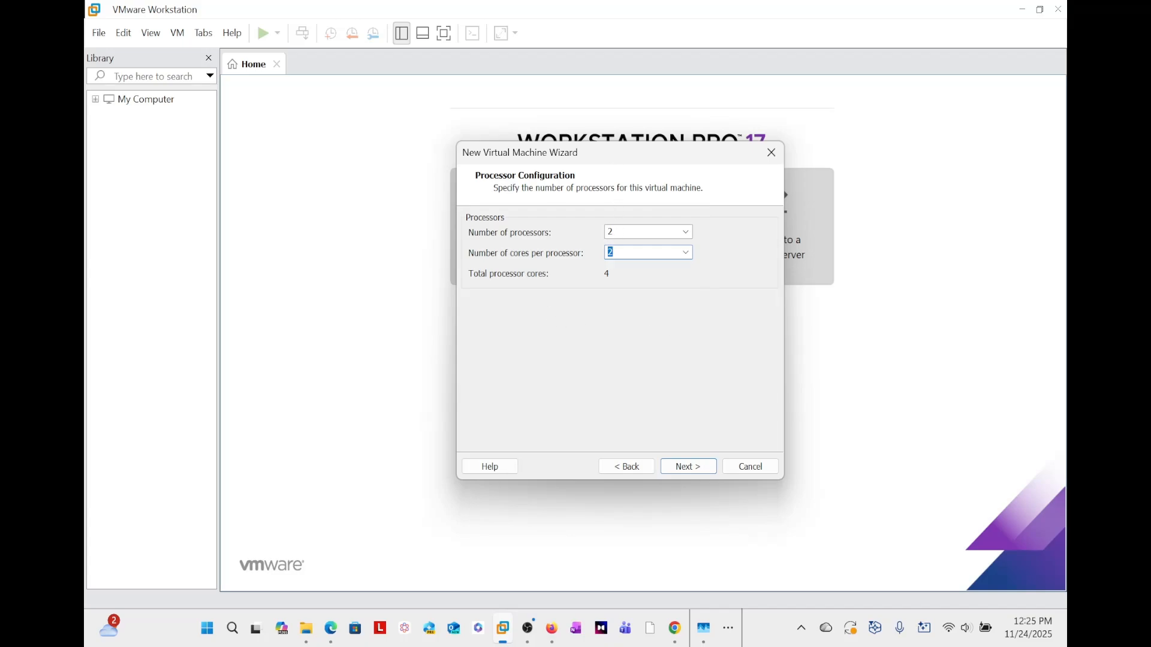
mouse_move(648, 156)
left_mouse_down()
mouse_move(666, 160)
mouse_move(647, 162)
left_mouse_up()
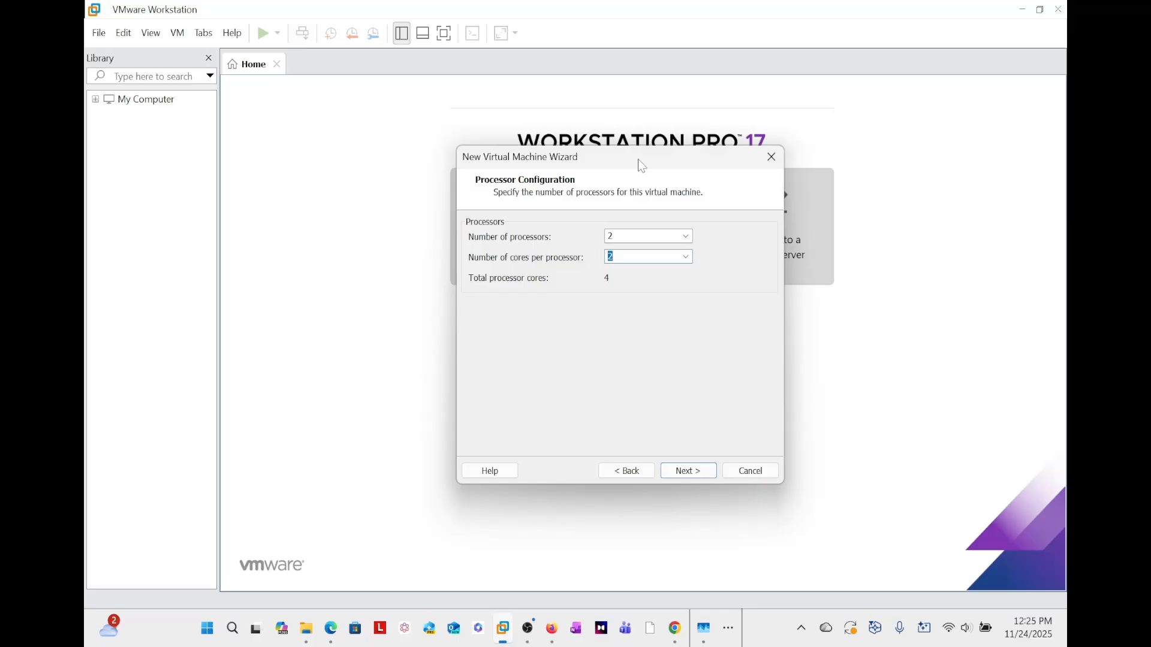
left_click(687, 236)
left_click(680, 231)
mouse_move(639, 160)
left_mouse_down()
mouse_move(660, 174)
mouse_move(639, 174)
left_mouse_up()
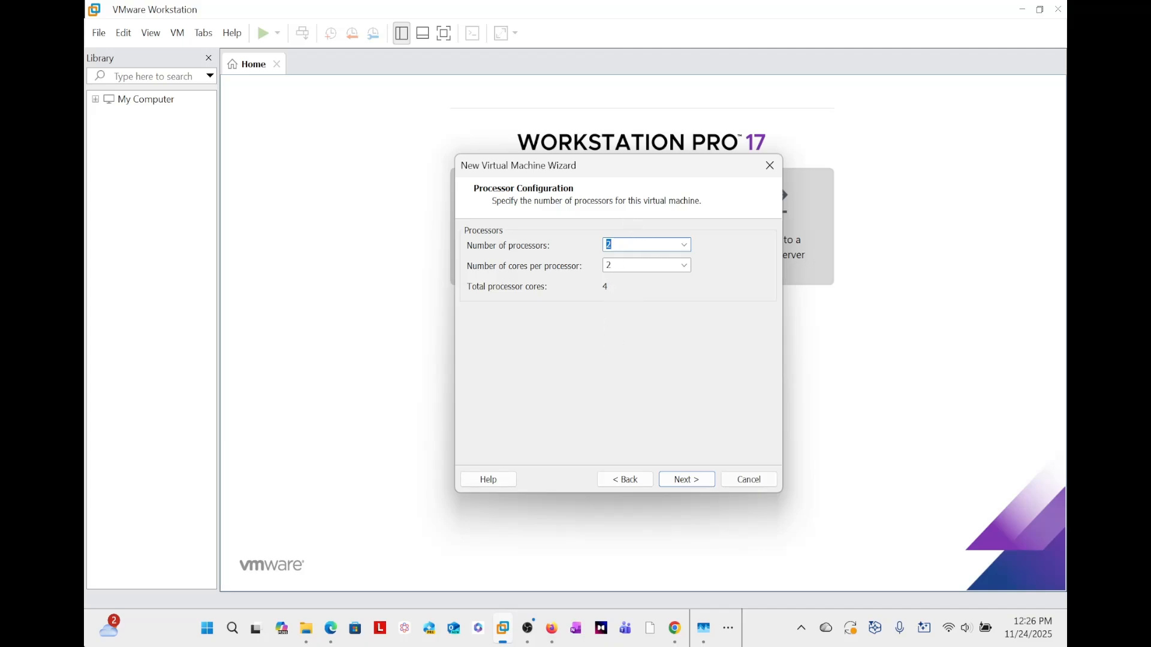
left_click(685, 480)
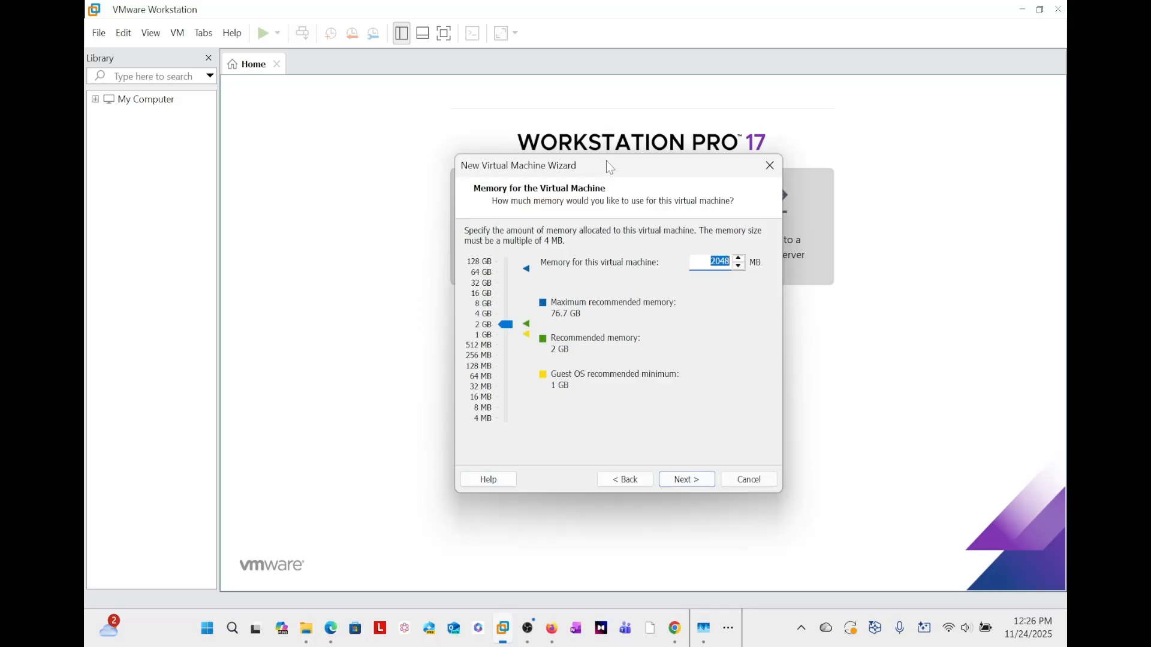
Switch to the hardware requirements article in Firefox and review the minimum and recommended RAM for Server with Desktop Experience.
left_click_drag(606, 160, 595, 161)
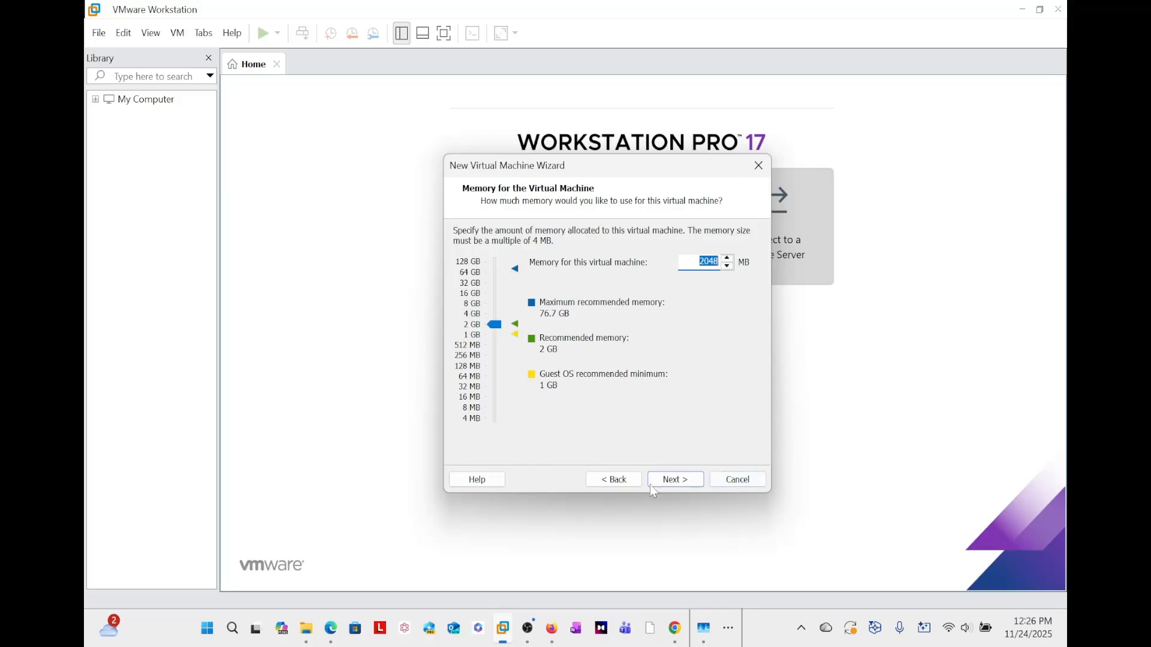
mouse_move(553, 628)
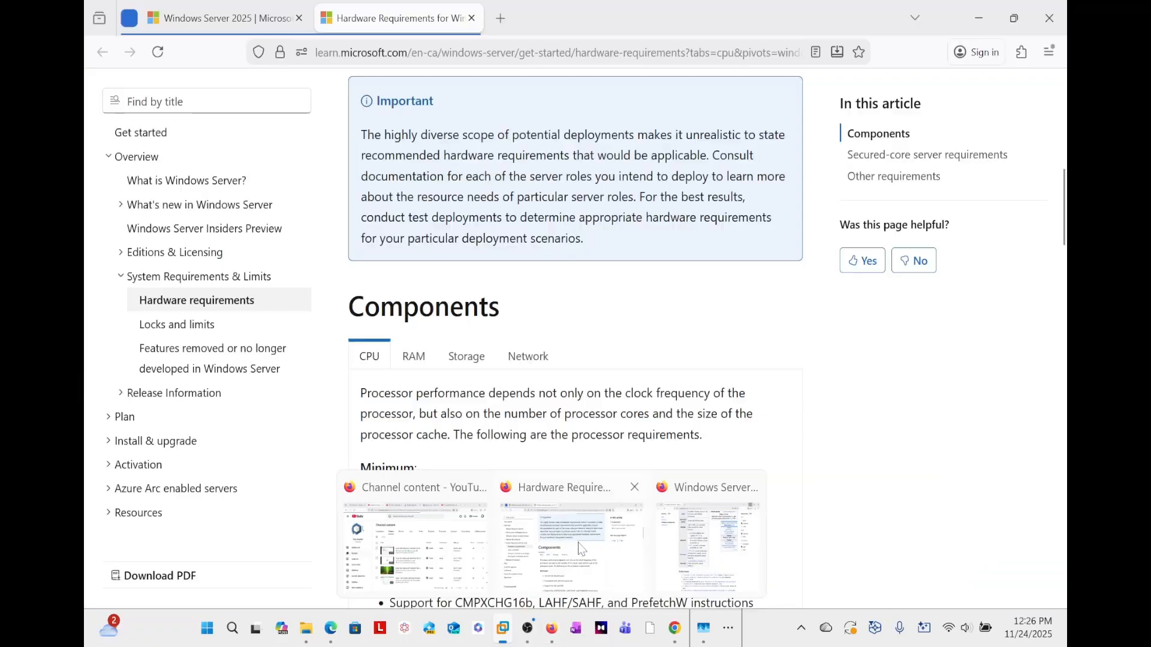
left_click(581, 550)
scroll(432, 251, "down", 3)
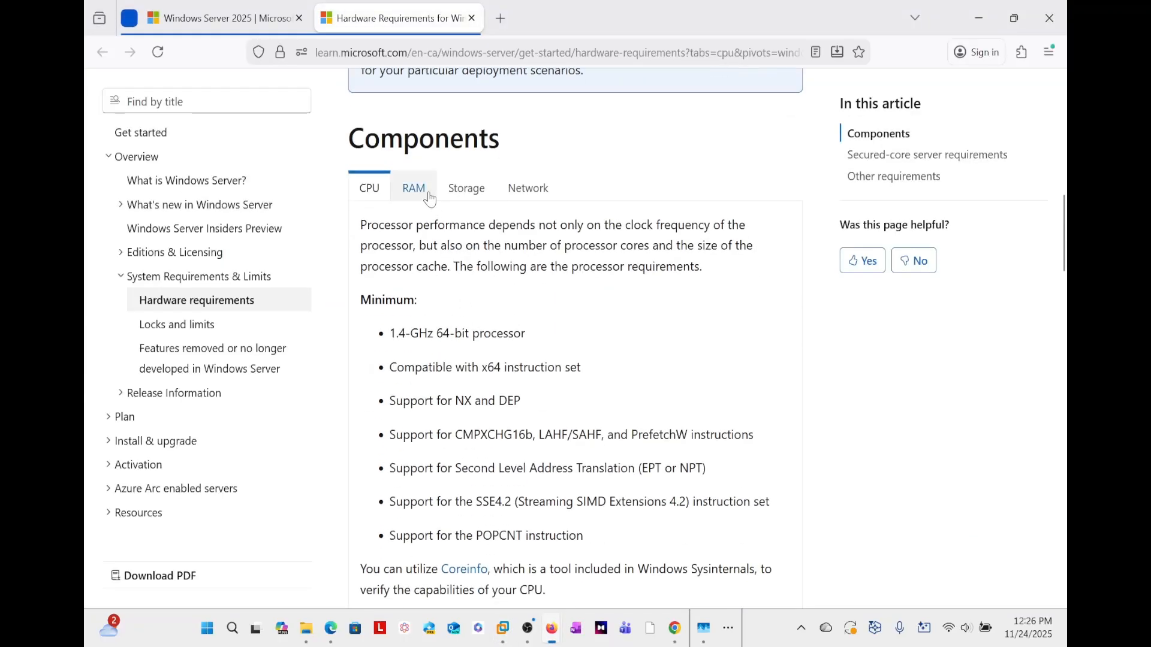
left_click(419, 190)
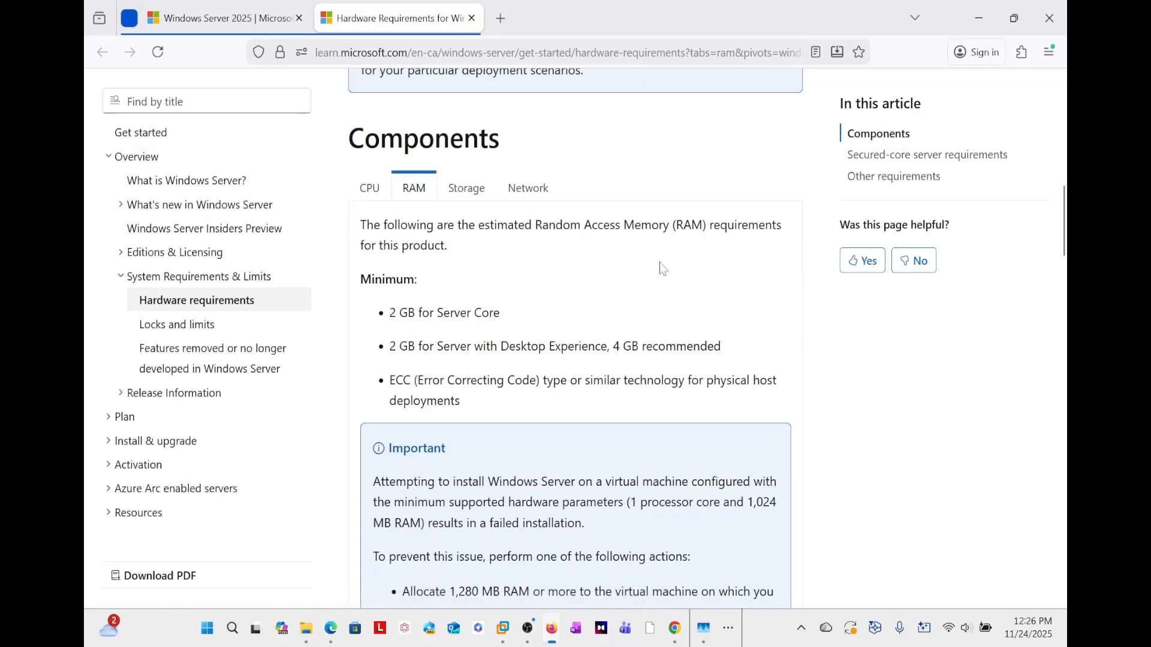
scroll(661, 267, "up", 3)
scroll(662, 267, "down", 3)
left_click_drag(600, 347, 472, 347)
left_click_drag(722, 346, 612, 346)
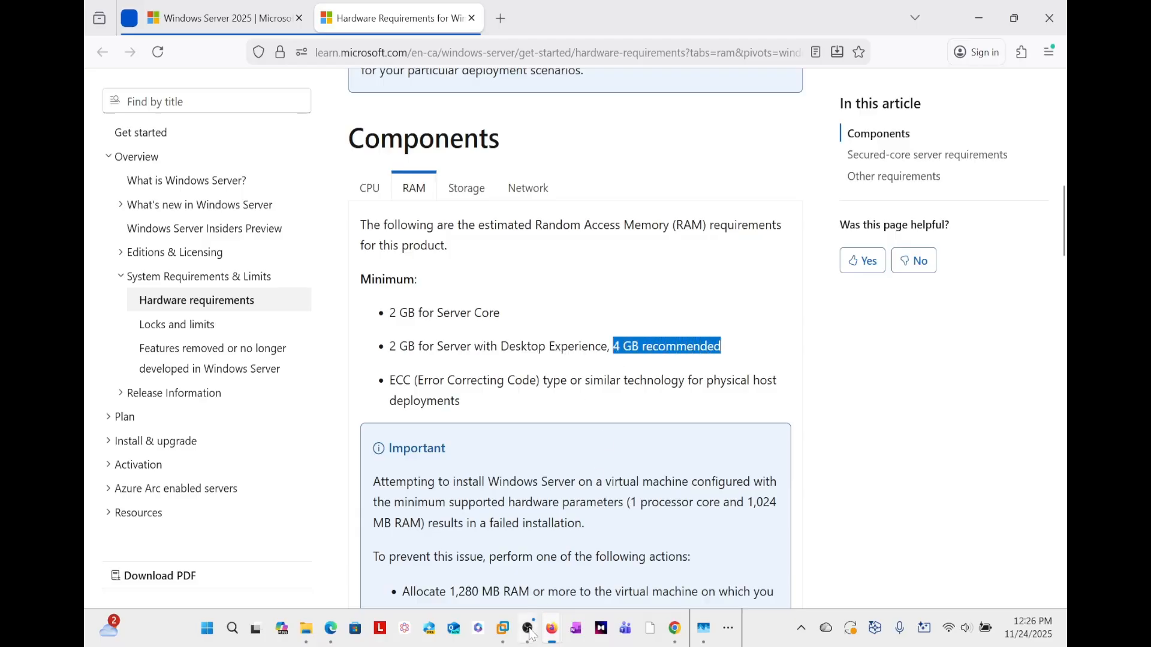
Switch back to VMware Workstation and set the virtual machine's memory to 4096 MB.
mouse_move(503, 632)
left_click(532, 542)
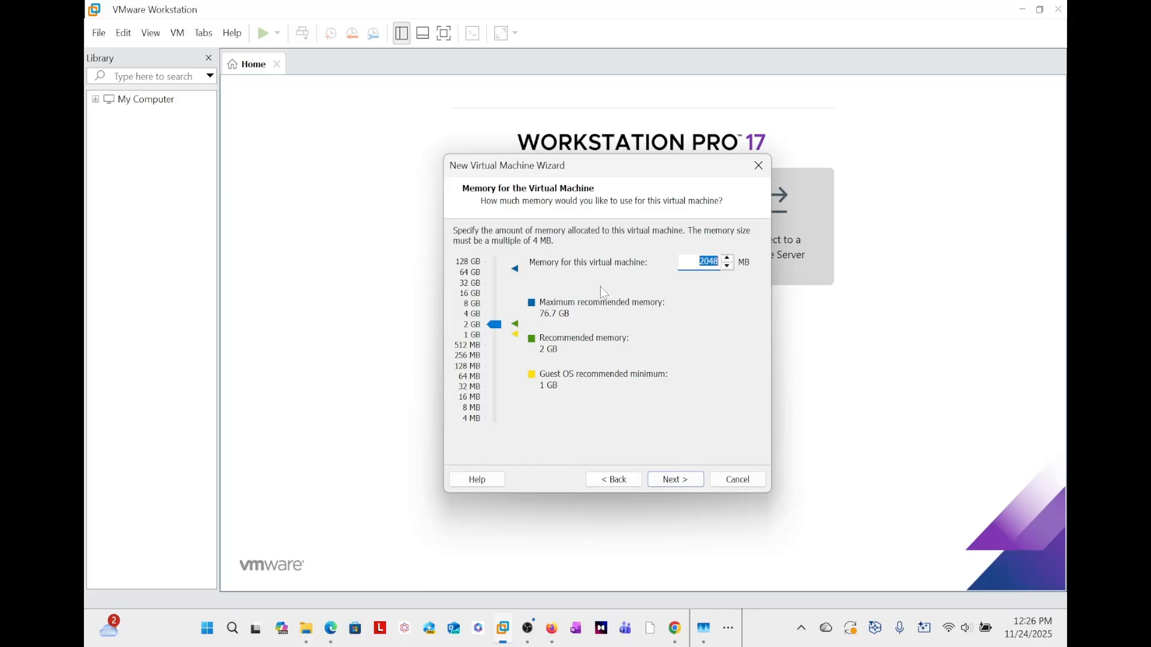
left_click(729, 259)
left_click(729, 259)
left_click(728, 259)
left_click(728, 258)
left_click(728, 259)
left_click(728, 259)
left_click(728, 259)
left_click(729, 259)
type("4096")
left_click(667, 483)
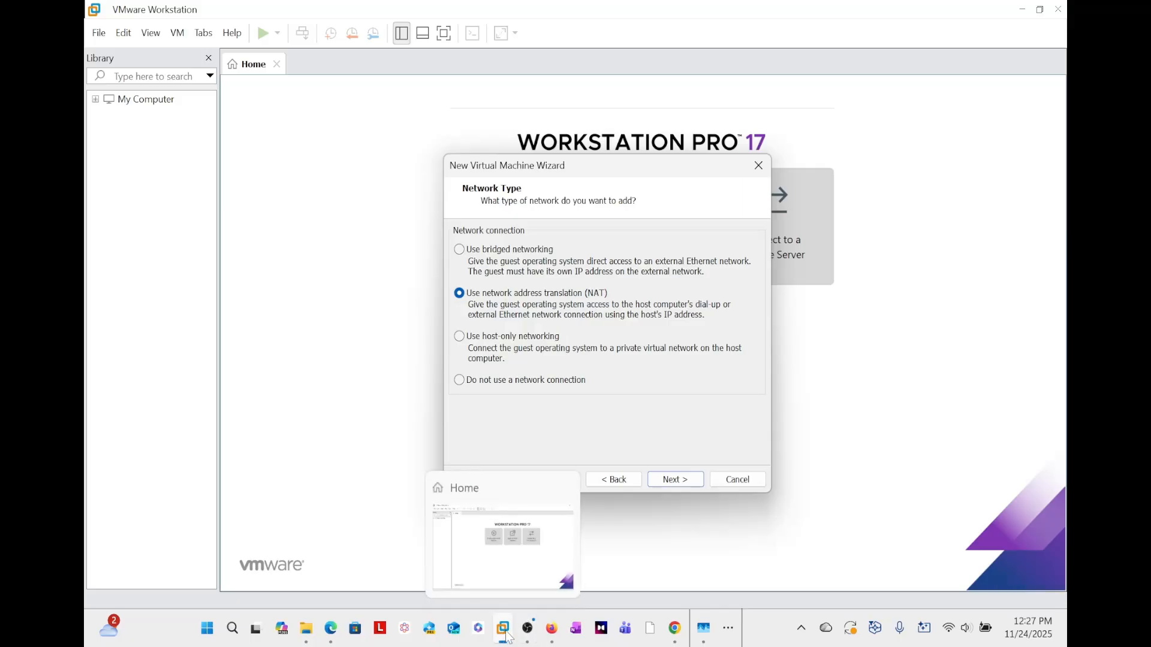
Switch to the hardware requirements article in Firefox and review the minimum network adapter requirements.
mouse_move(554, 618)
left_click(577, 556)
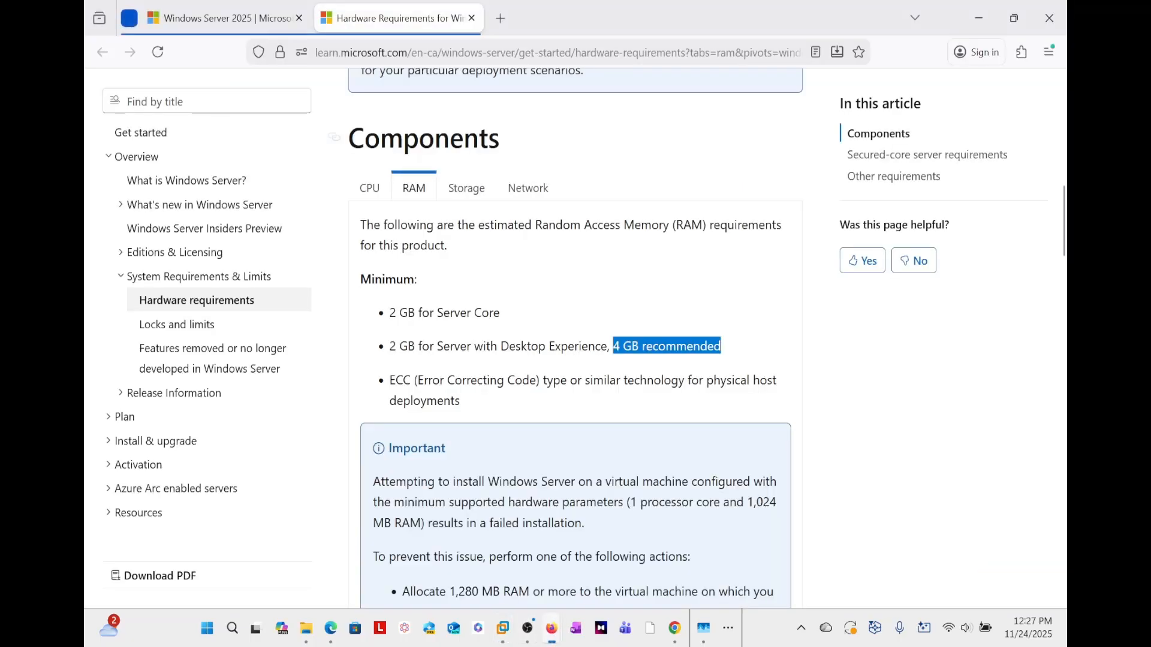
left_click(529, 189)
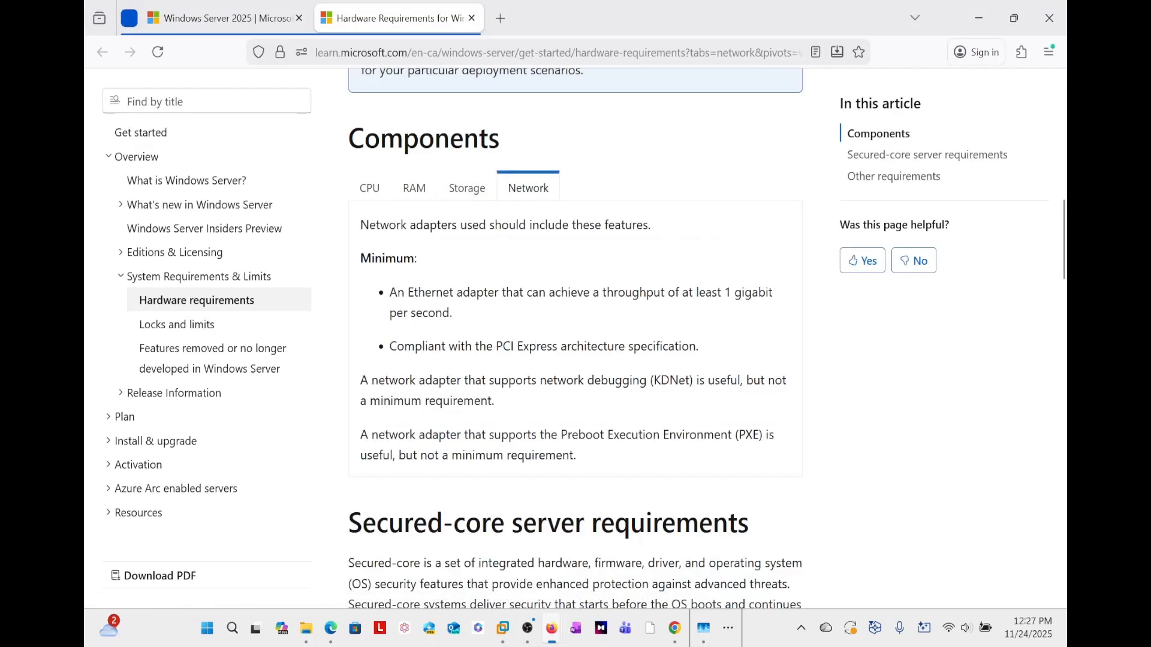
left_click_drag(390, 292, 775, 294)
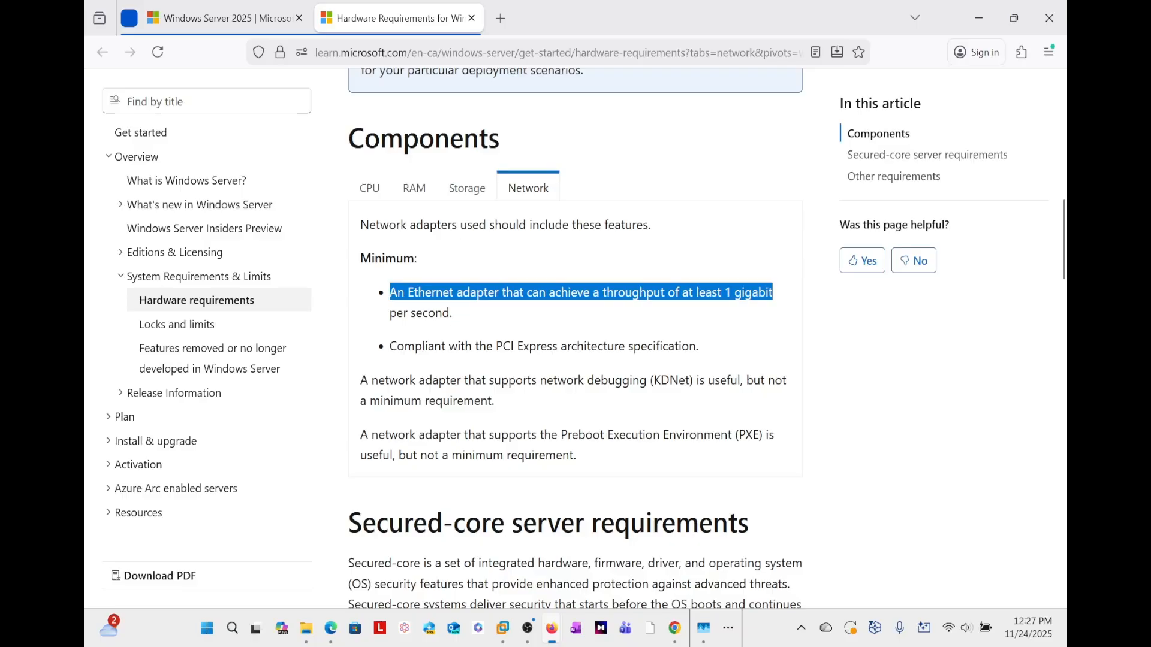
Switch back to VMware Workstation and use network address translation (NAT) as the virtual machine's network connection.
mouse_move(511, 640)
left_click(512, 566)
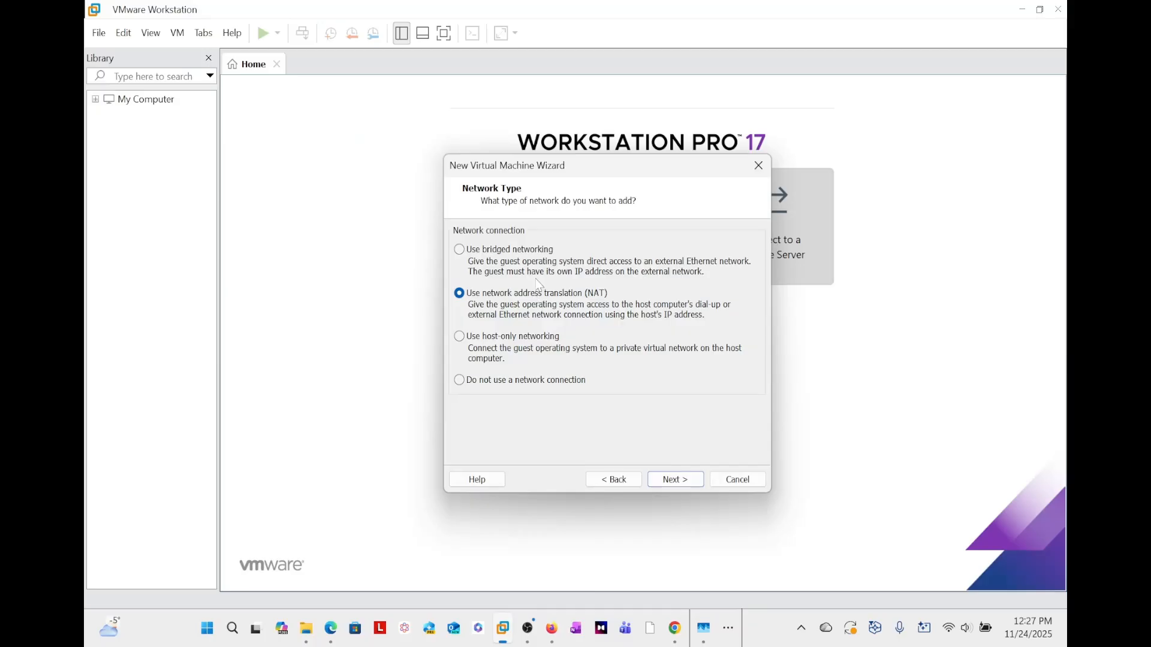
left_click(459, 250)
left_click(459, 294)
left_click(676, 479)
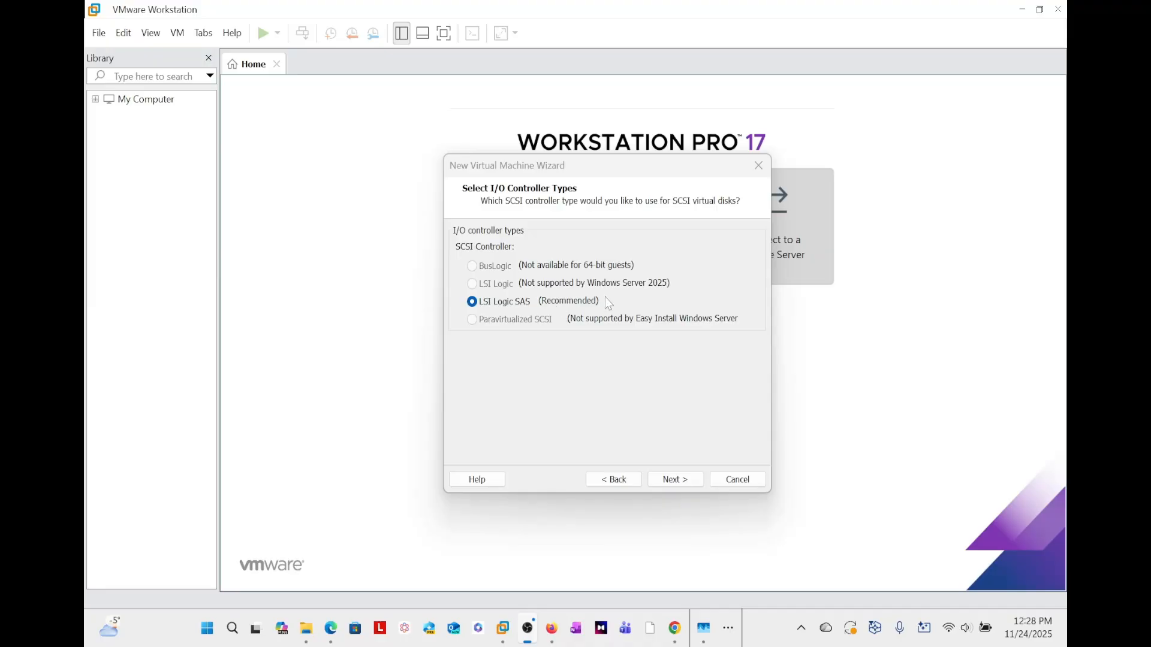
Accept the LSI Logic SAS controller and the NVMe disk type, and choose to create a new virtual disk.
left_click(680, 484)
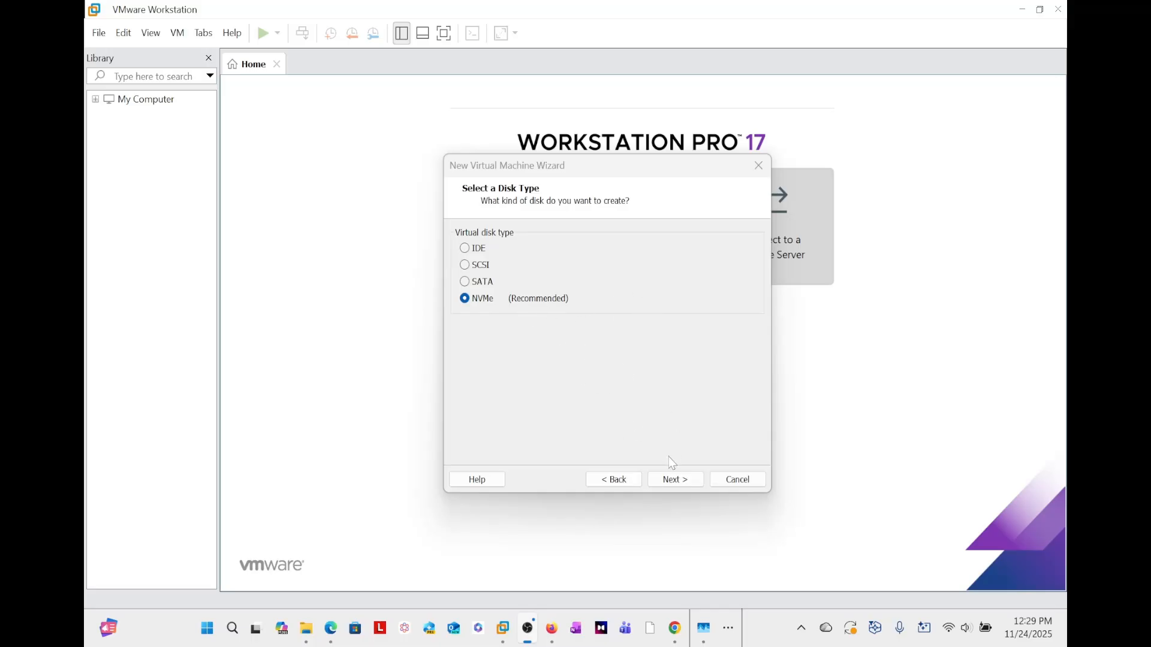
left_click(676, 483)
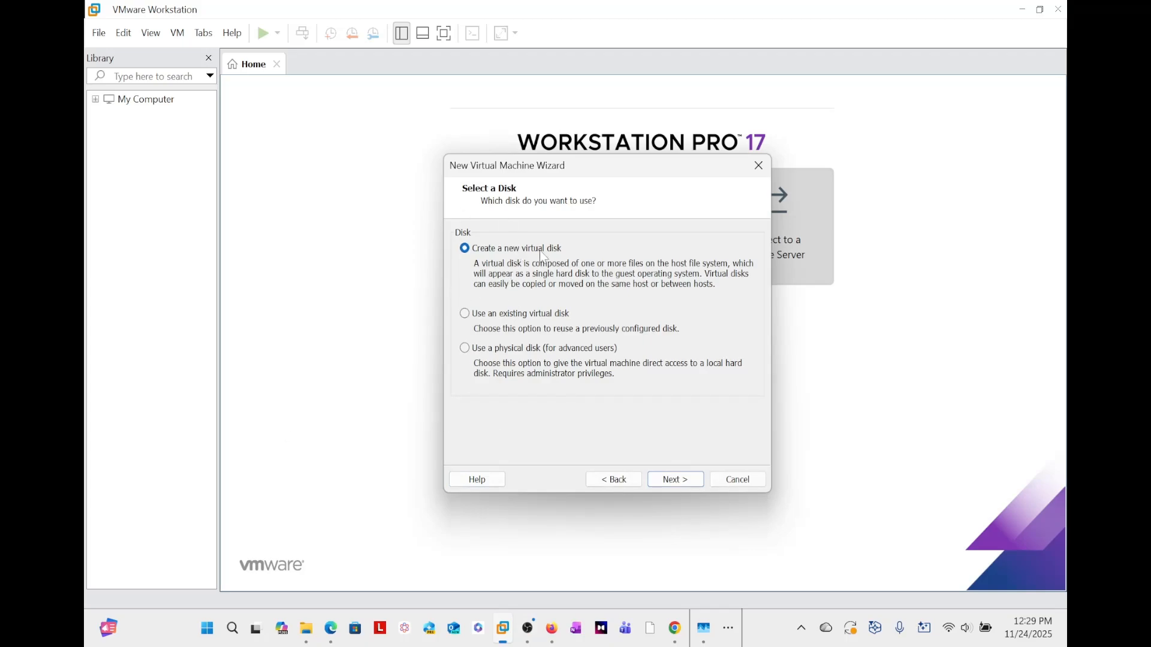
left_click(675, 481)
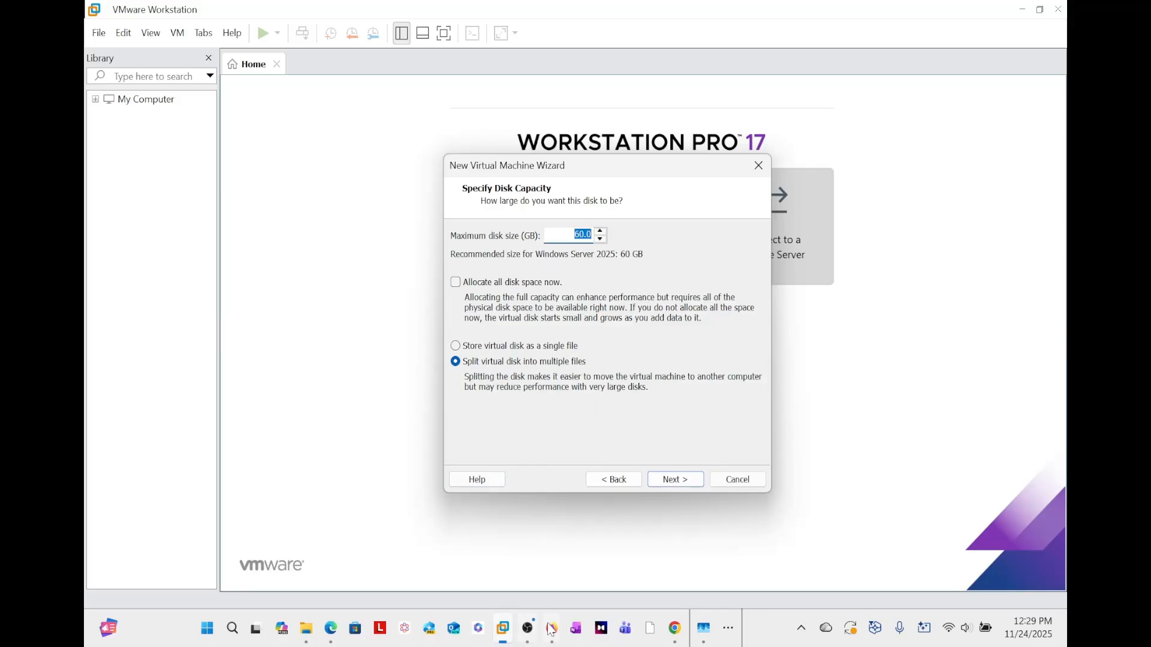
Switch to the hardware requirements article in Firefox and review the minimum disk space under the Storage requirements.
mouse_move(552, 628)
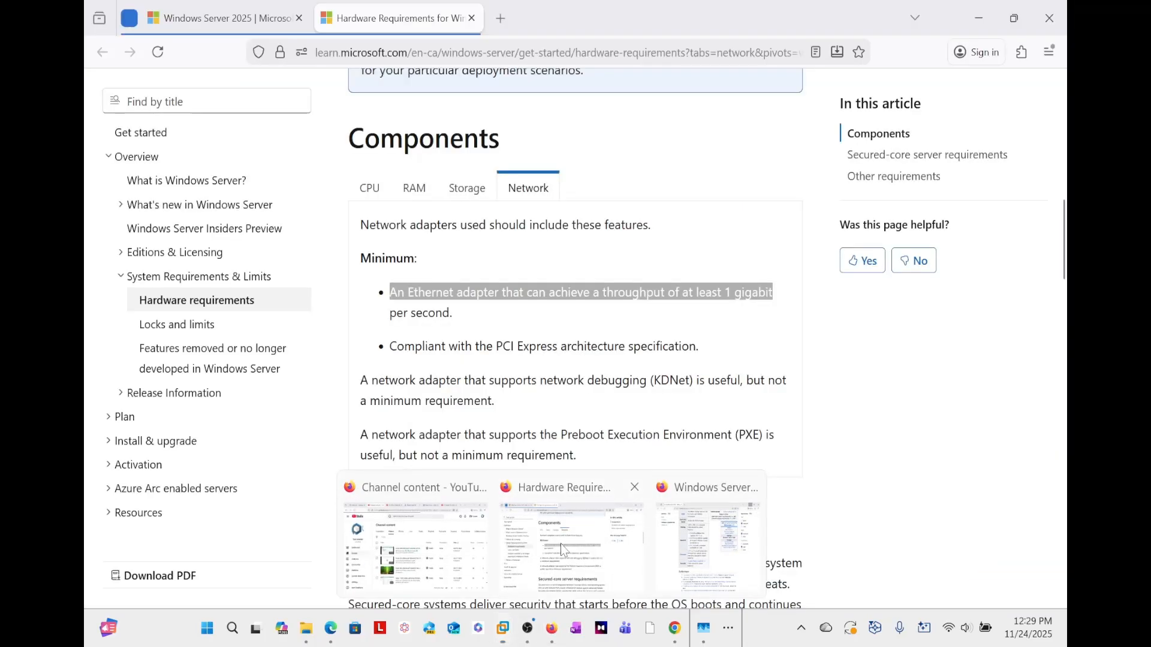
left_click(561, 547)
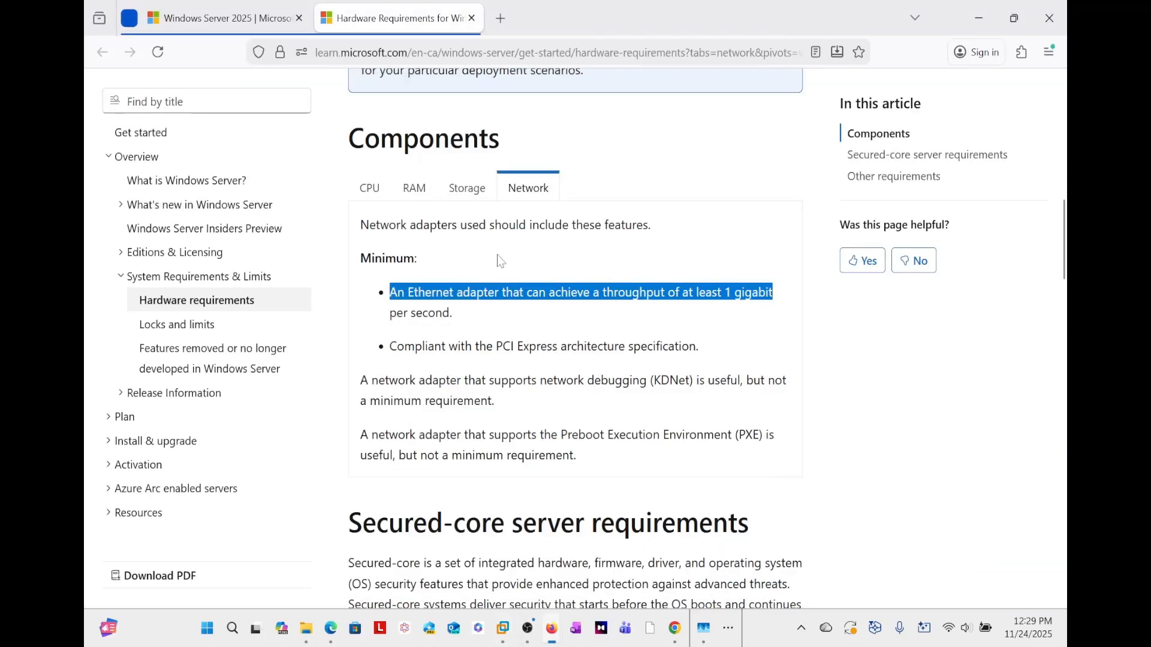
left_click(474, 189)
scroll(481, 366, "down", 2)
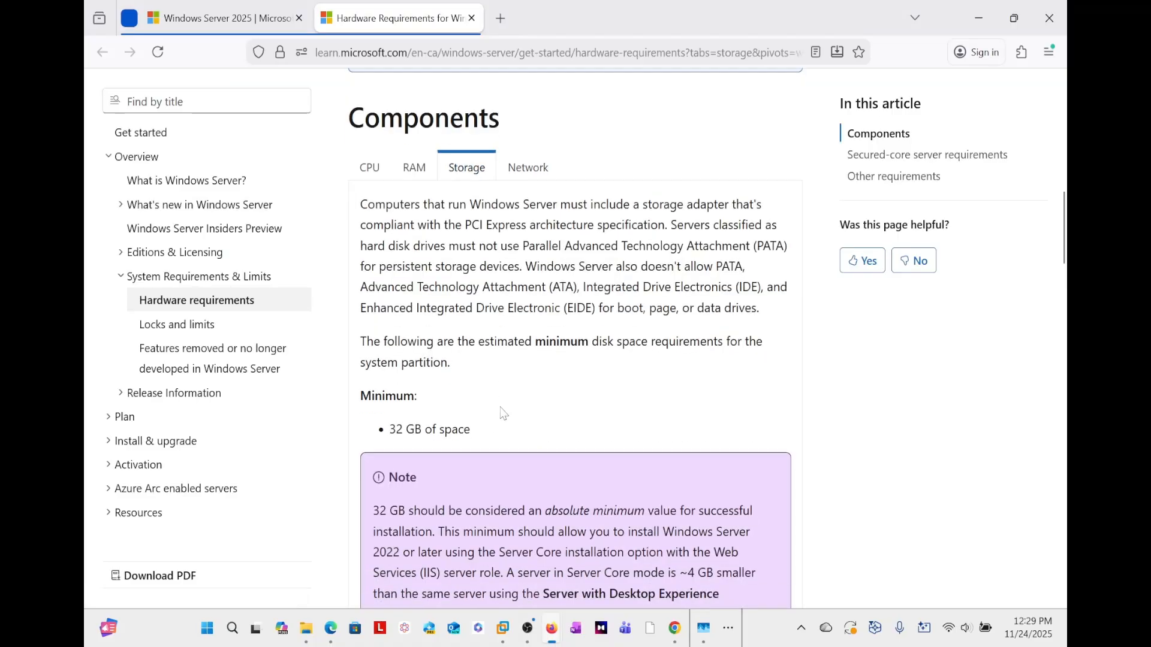
left_click_drag(481, 367, 381, 369)
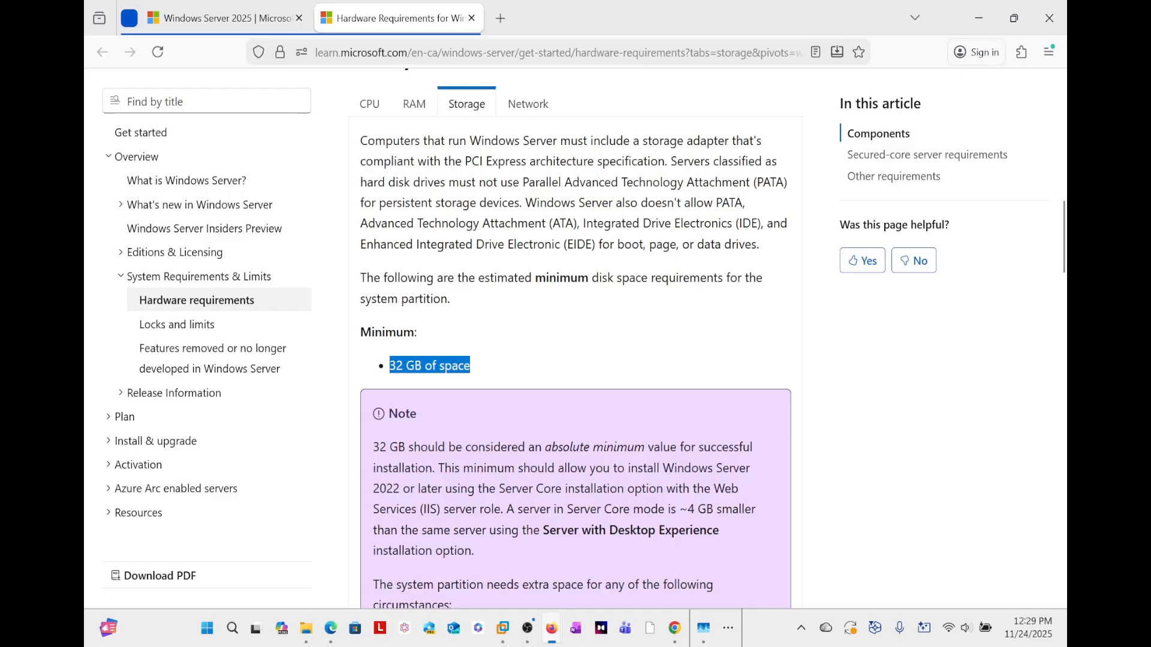
Switch back to VMware Workstation and set the maximum disk size to 60 GB.
left_click(509, 641)
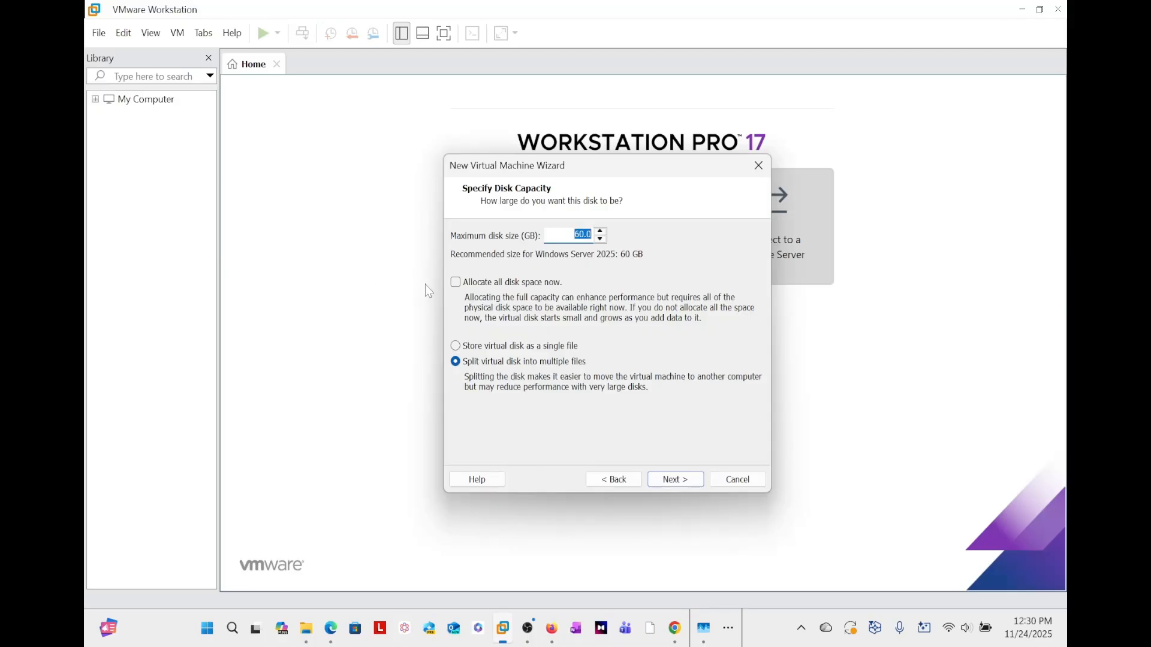
left_click(585, 234)
double_click(576, 235)
type("32")
key("BackSpace")
key("BackSpace")
type("60")
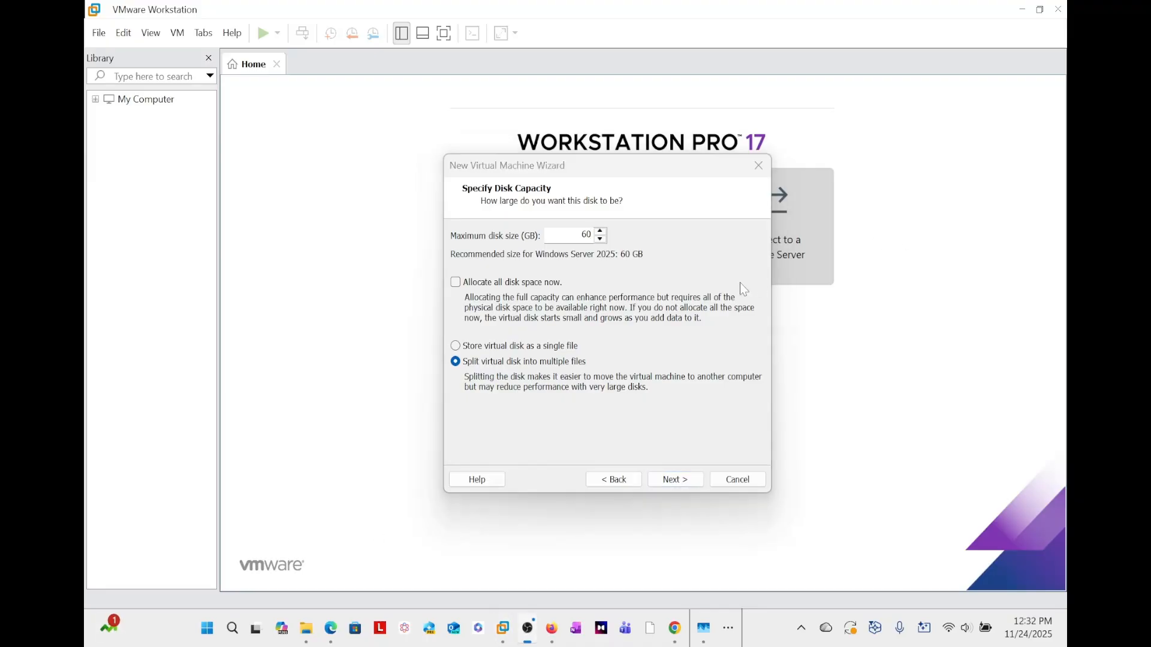
Try storing the virtual disk as a single file and allocating all of its disk space immediately.
left_click(458, 346)
left_click(456, 284)
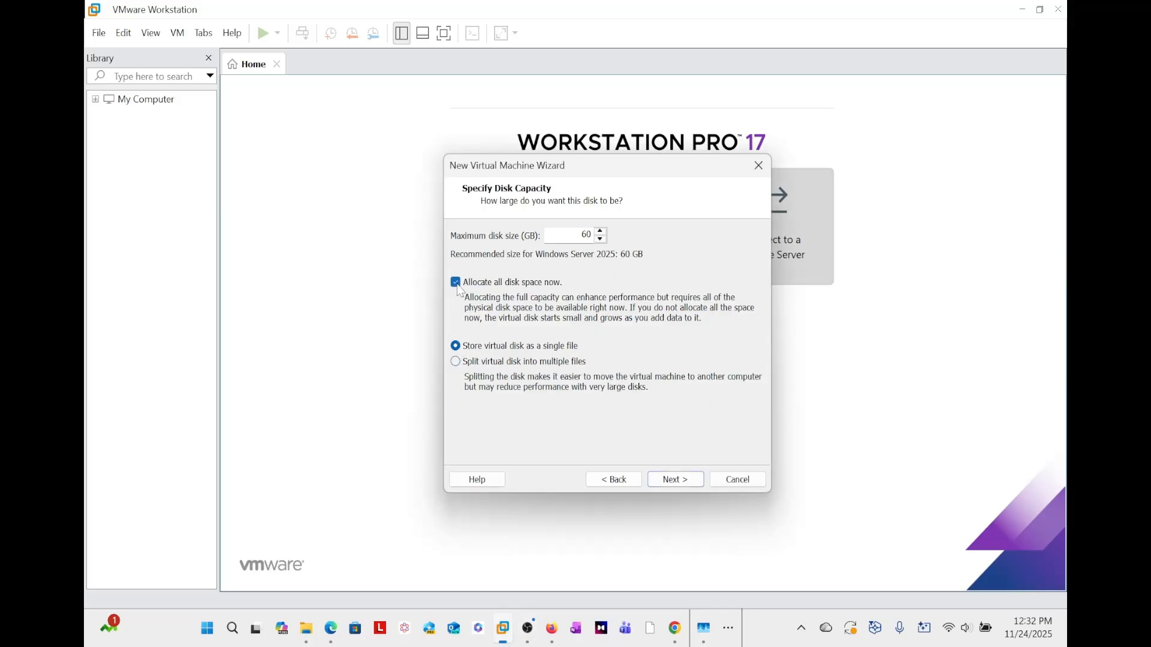
left_click(457, 284)
left_click(458, 363)
left_click(459, 351)
left_click(457, 284)
left_click(457, 286)
left_click(458, 361)
left_click(456, 283)
left_click(455, 282)
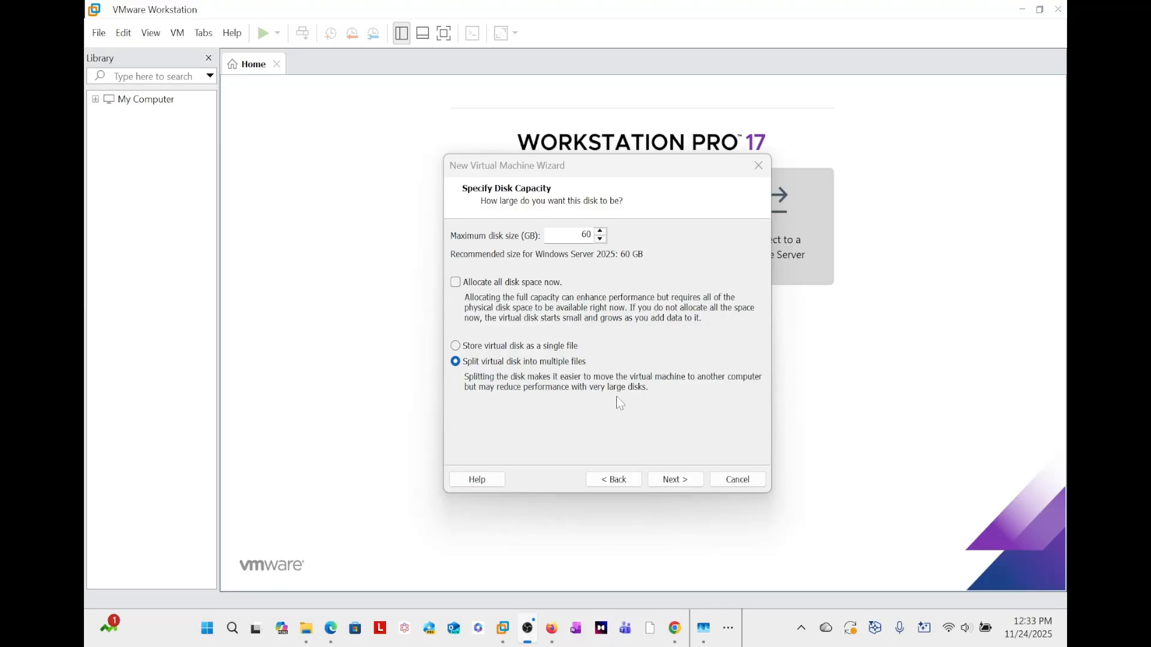
Accept the split virtual disk and its file name Windows Server 2025.vmdk, and review the virtual machine's settings summary.
left_click(673, 481)
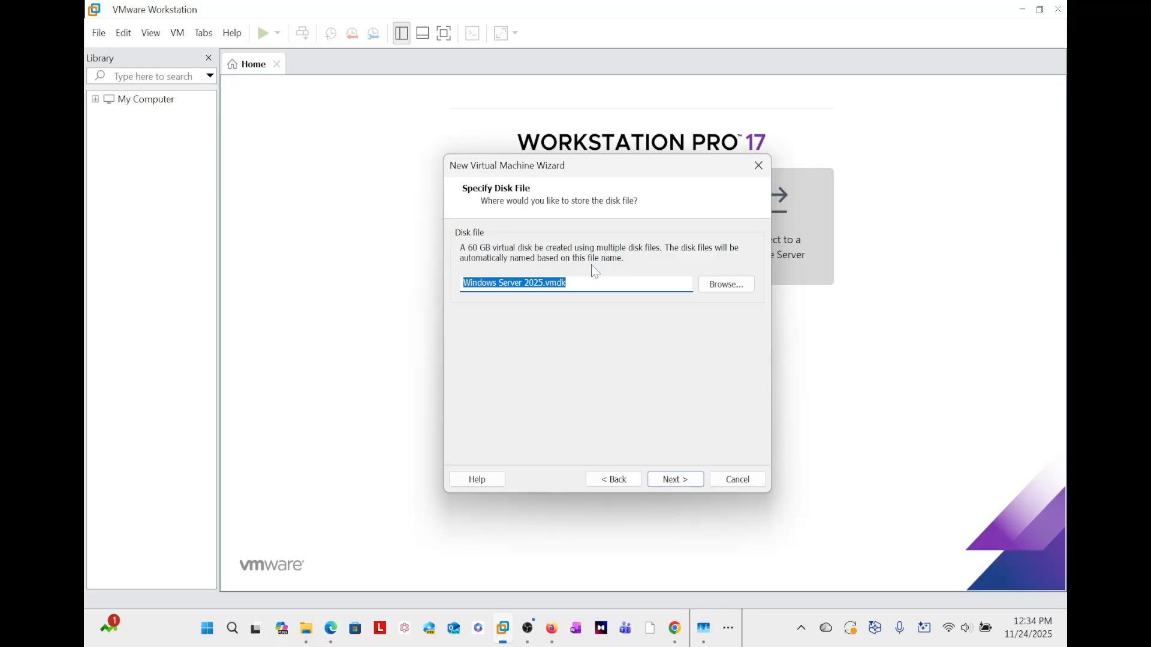
left_click(678, 484)
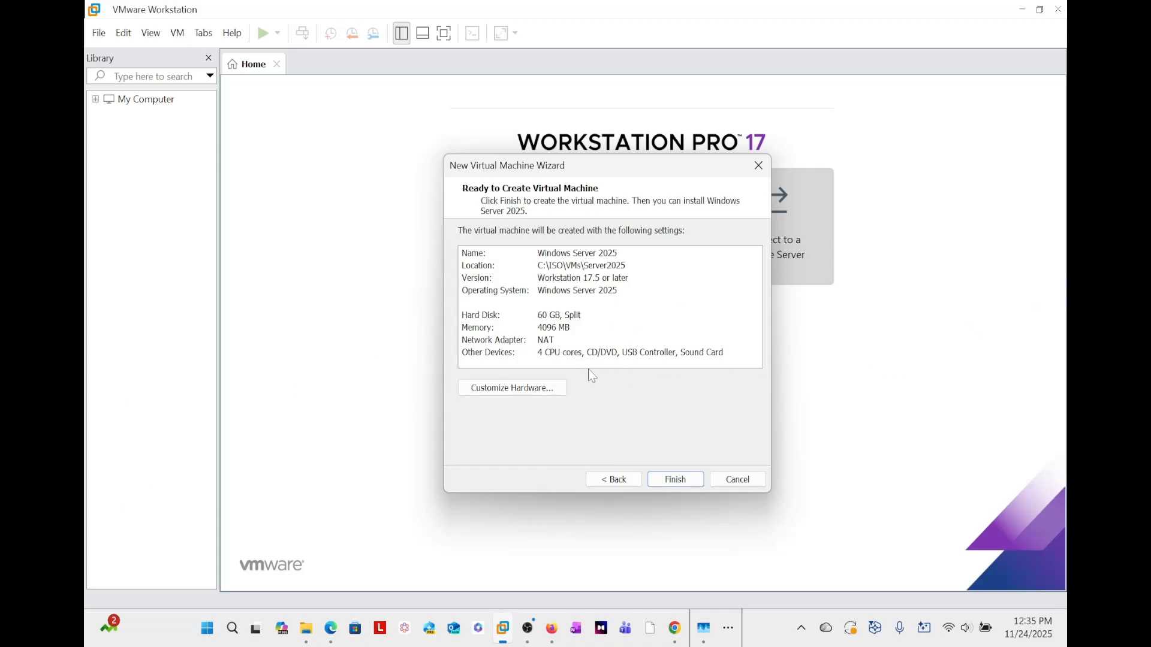
left_click(544, 355)
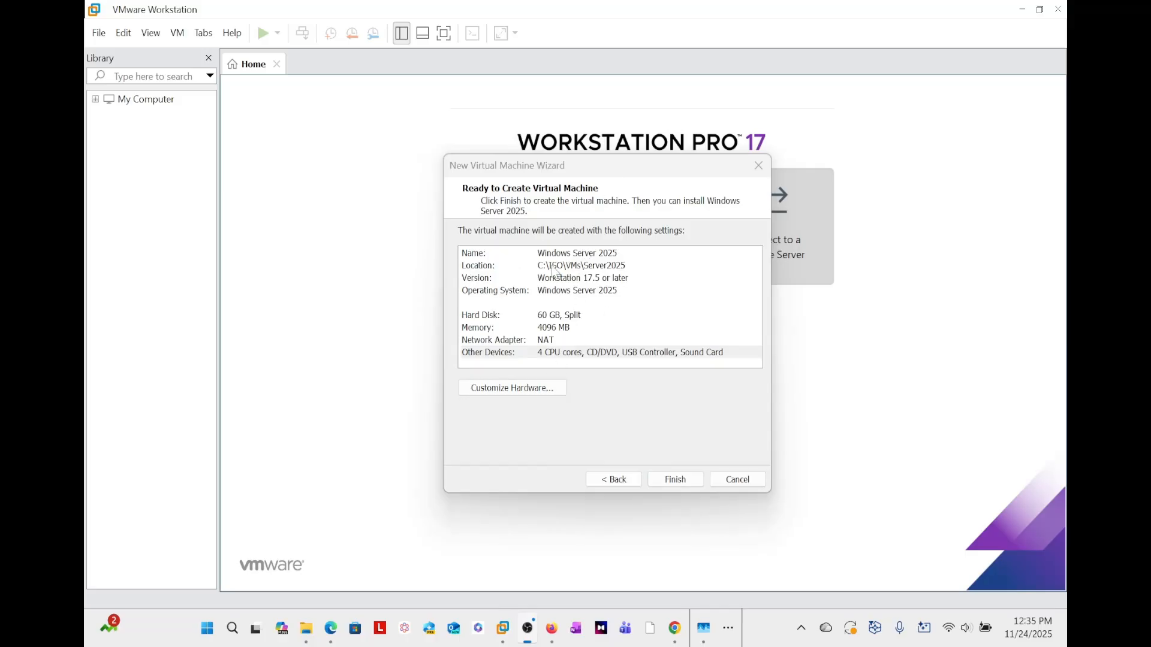
Examine the virtual machine's hardware settings for memory, processors, CD/DVD, network adapter, USB controller, sound card and display.
left_click(511, 392)
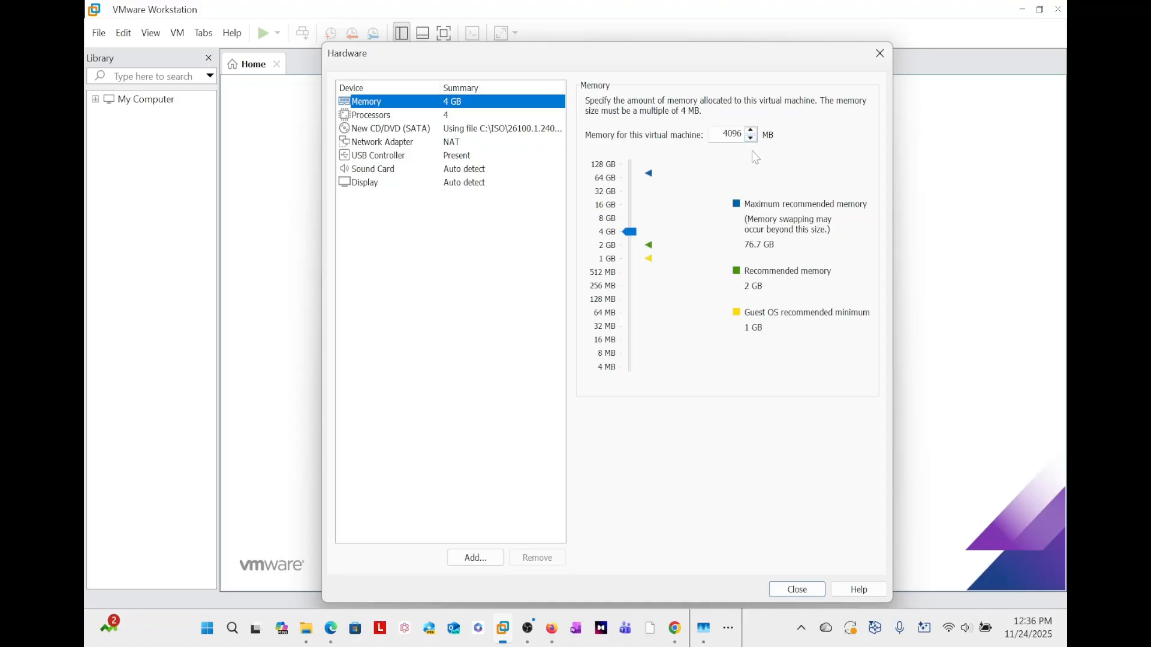
left_click(389, 115)
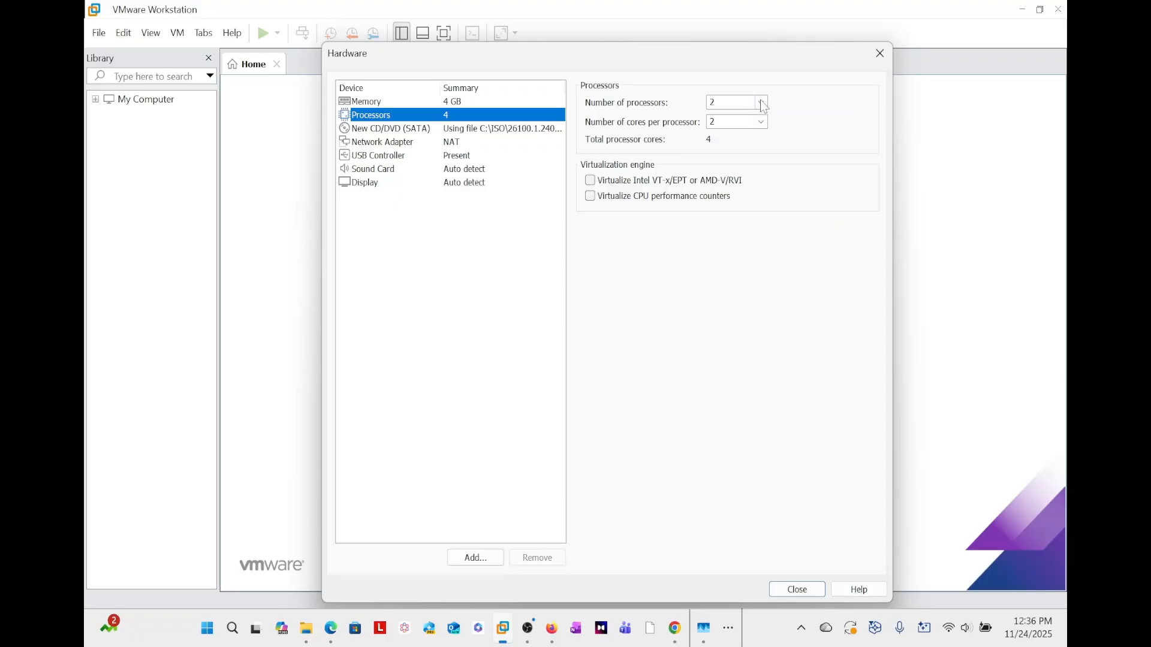
left_click(761, 122)
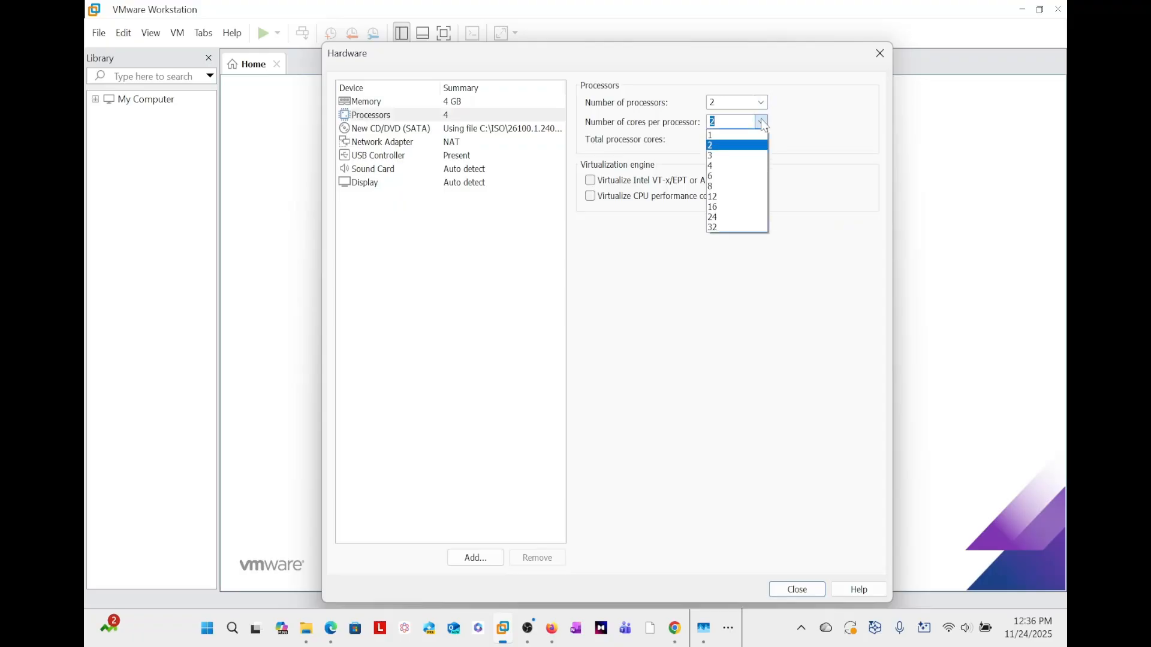
left_click(812, 133)
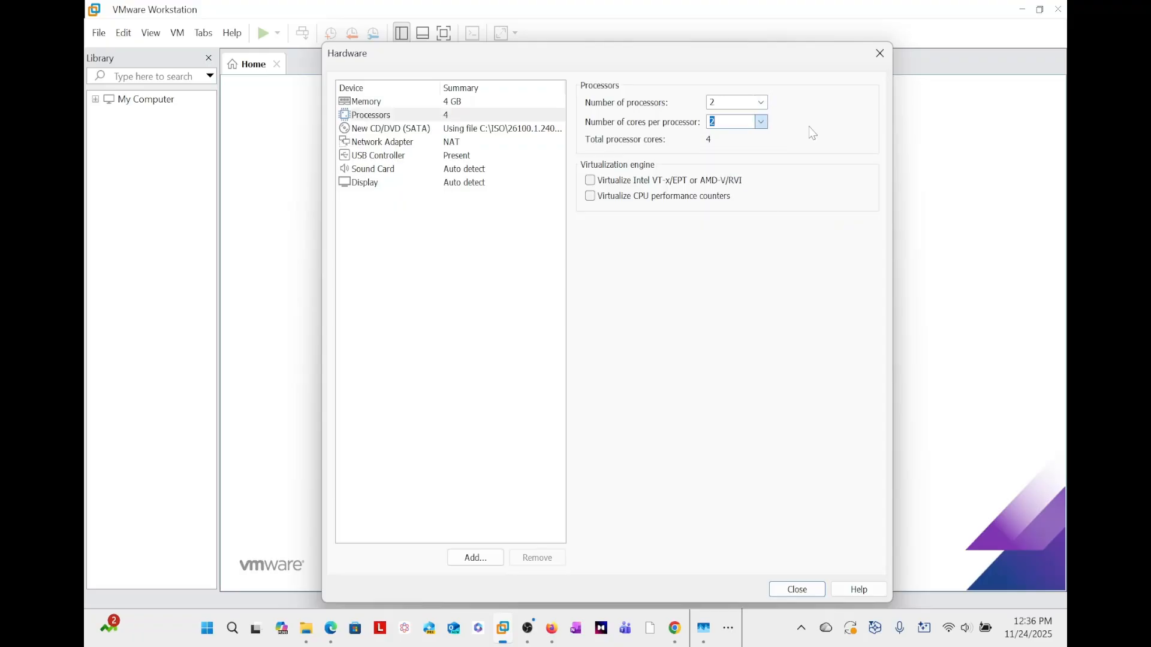
left_click(404, 132)
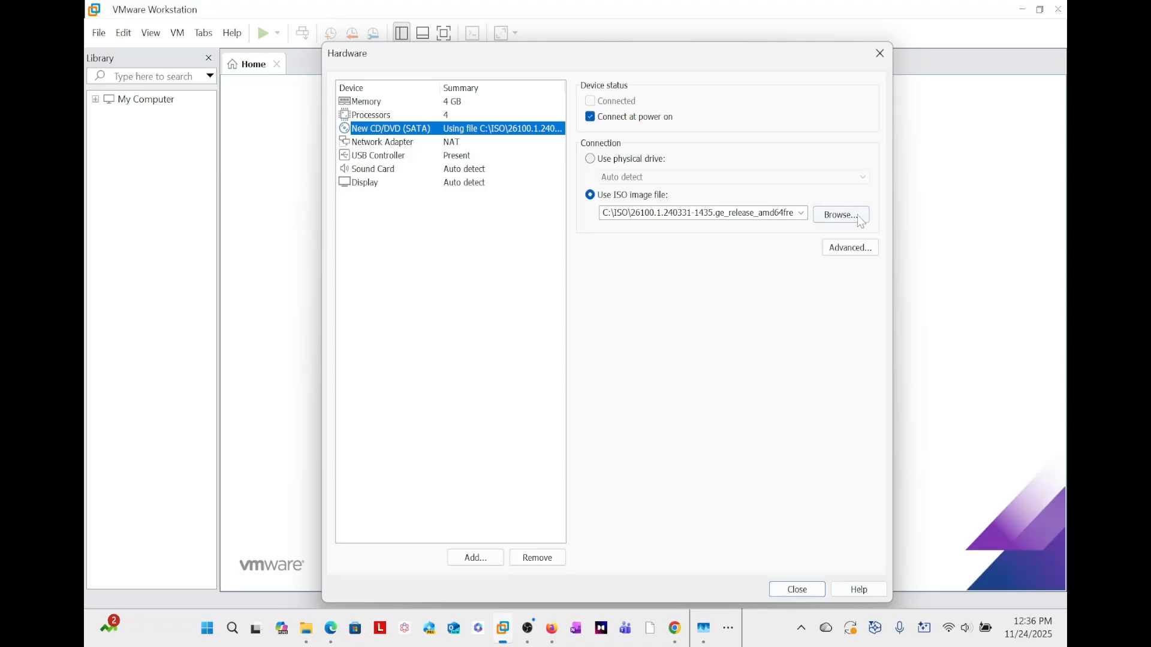
left_click(394, 144)
left_click(379, 159)
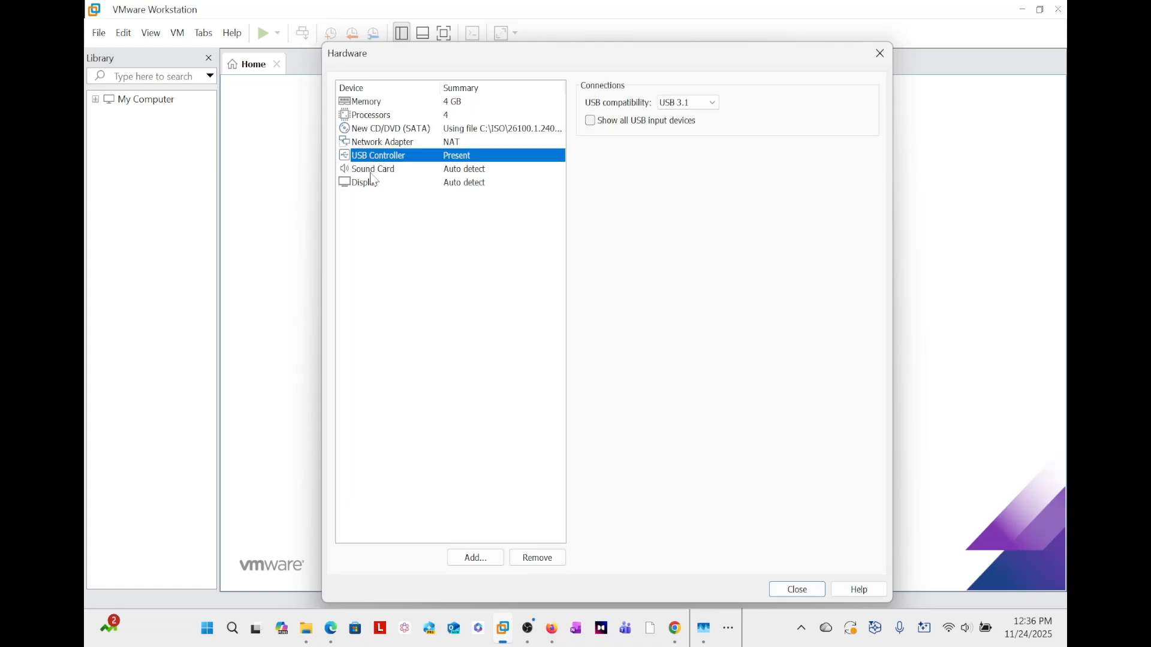
left_click(374, 171)
left_click(373, 185)
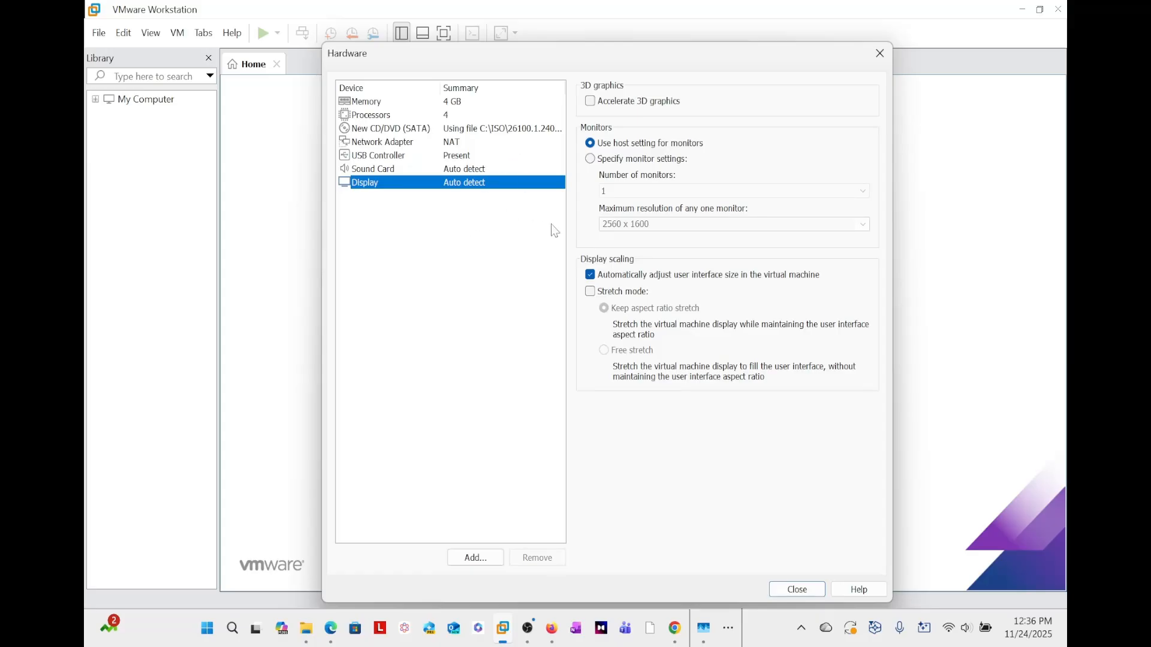
left_click(882, 57)
Finish creating the Windows Server 2025 virtual machine, and power it on, booting from the CD/DVD image.
left_click(679, 480)
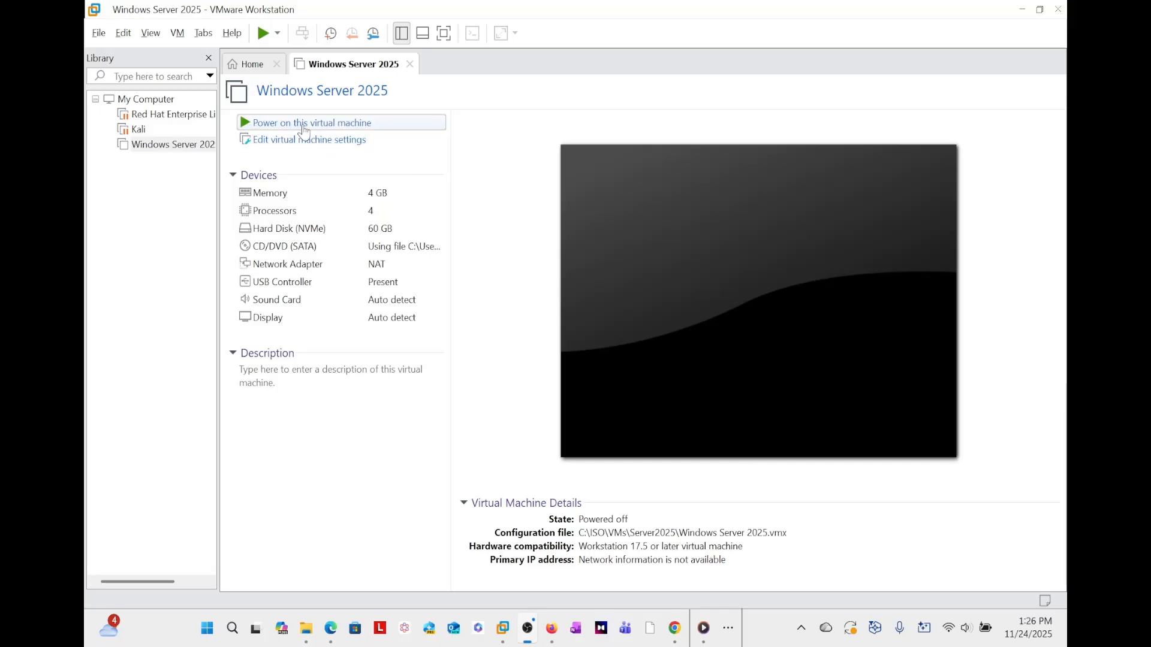
left_click(304, 127)
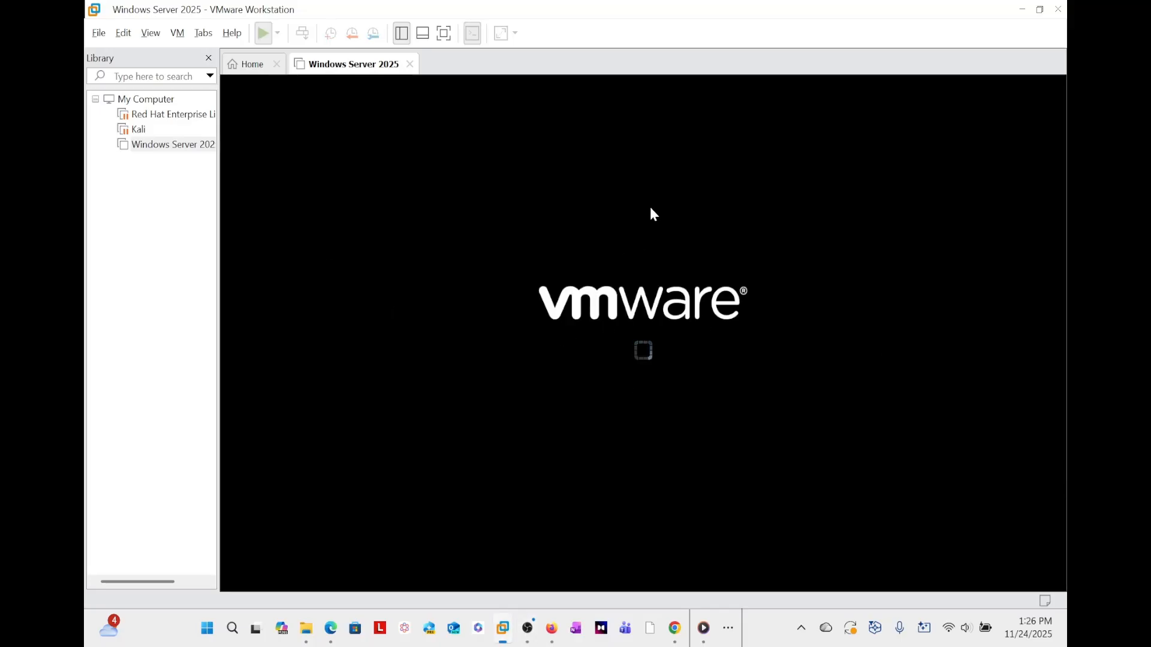
left_click(560, 329)
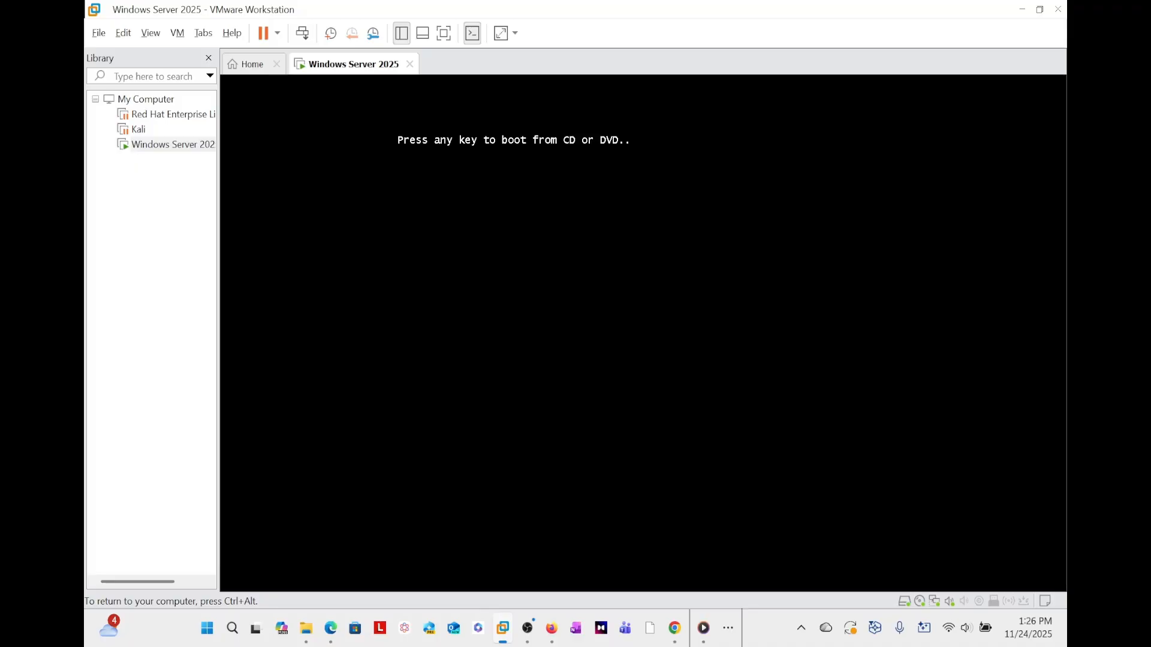
key("Return")
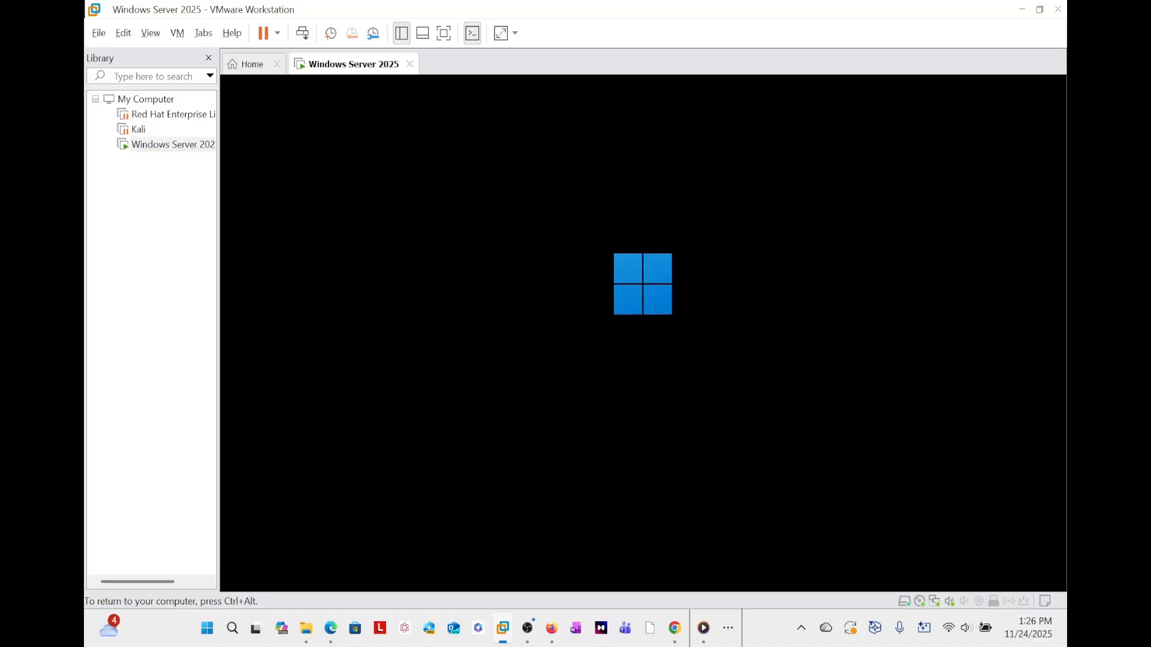
Accept English (United States) for the setup language and time and currency format, and the US keyboard.
key("ctrl+alt")
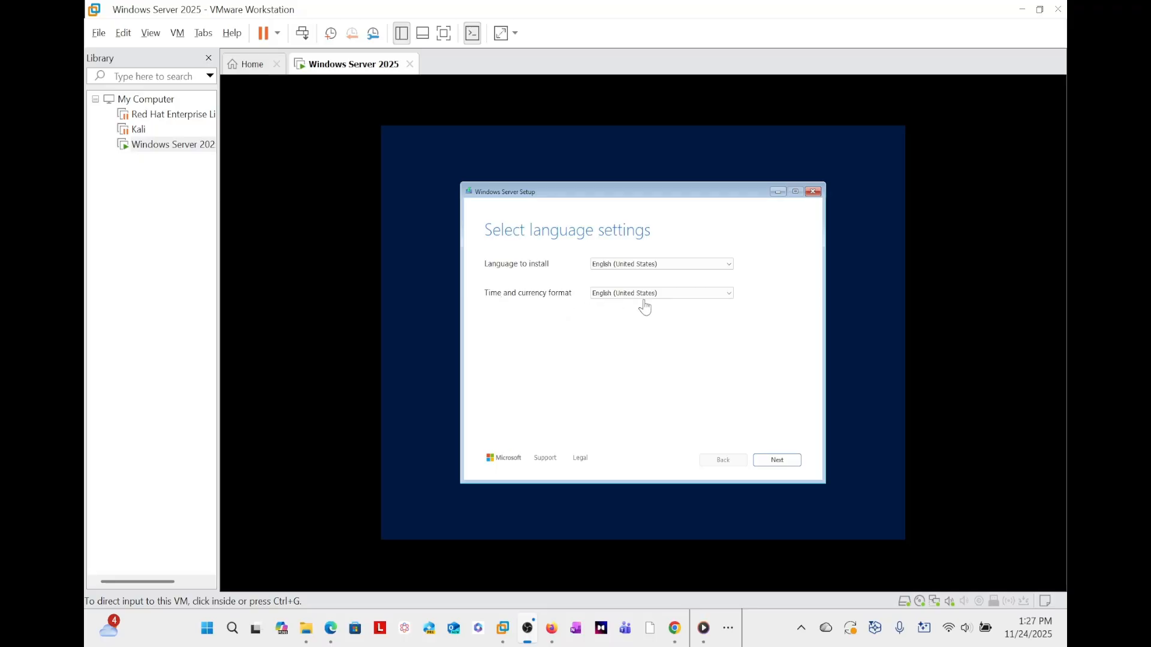
left_click(786, 459)
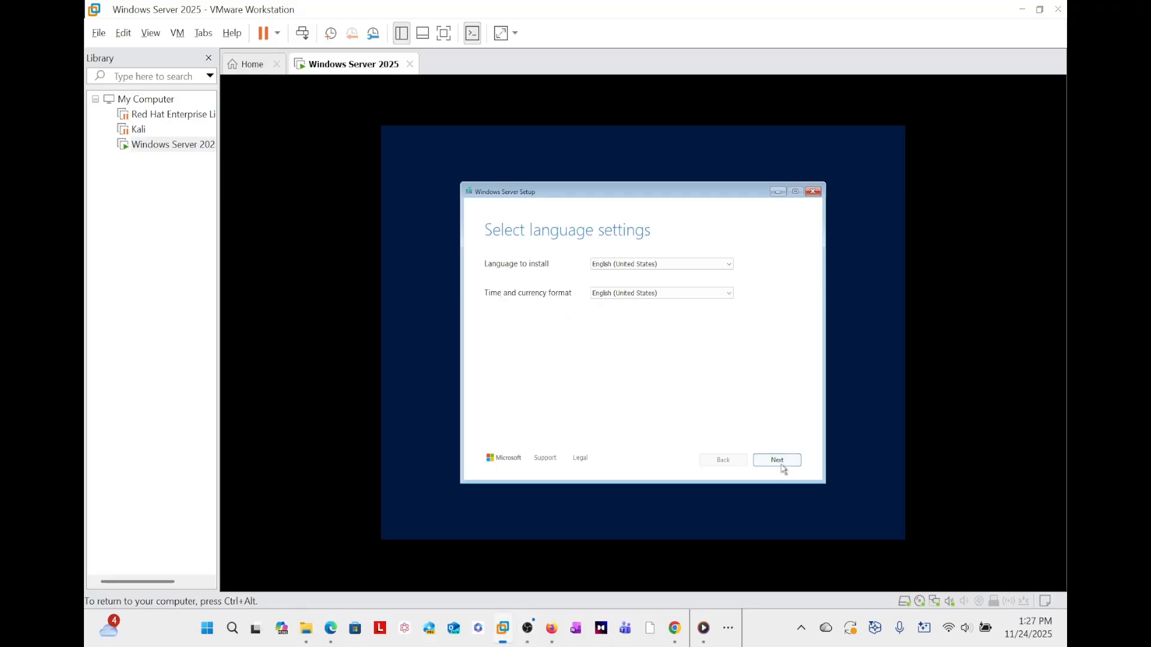
left_click(781, 465)
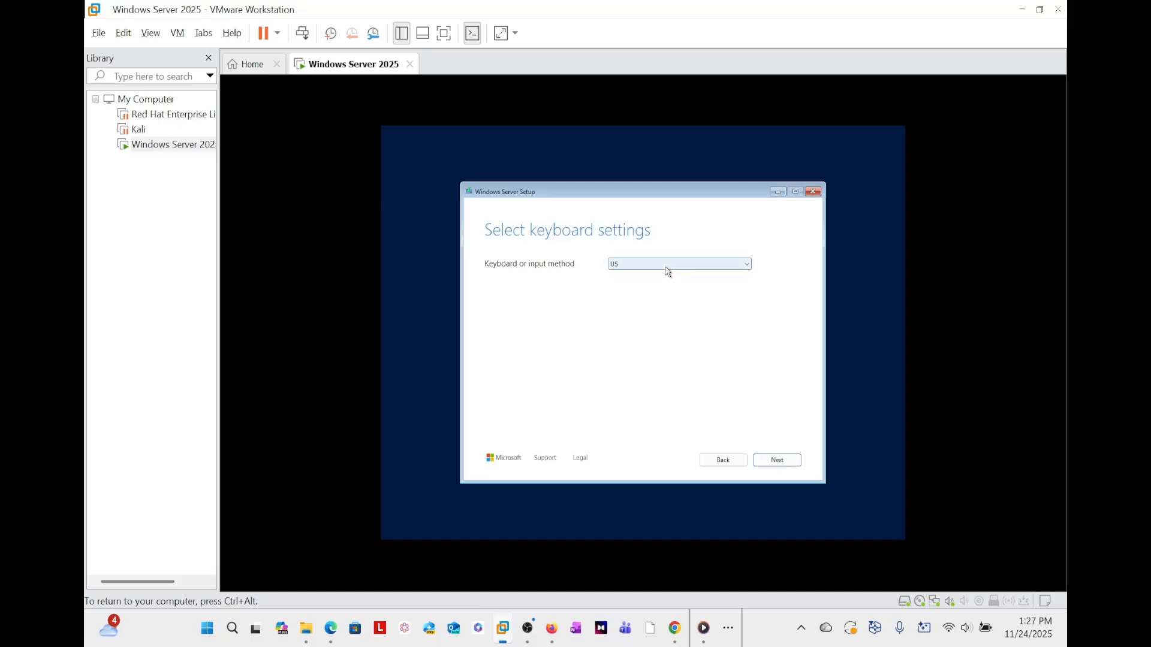
left_click(782, 465)
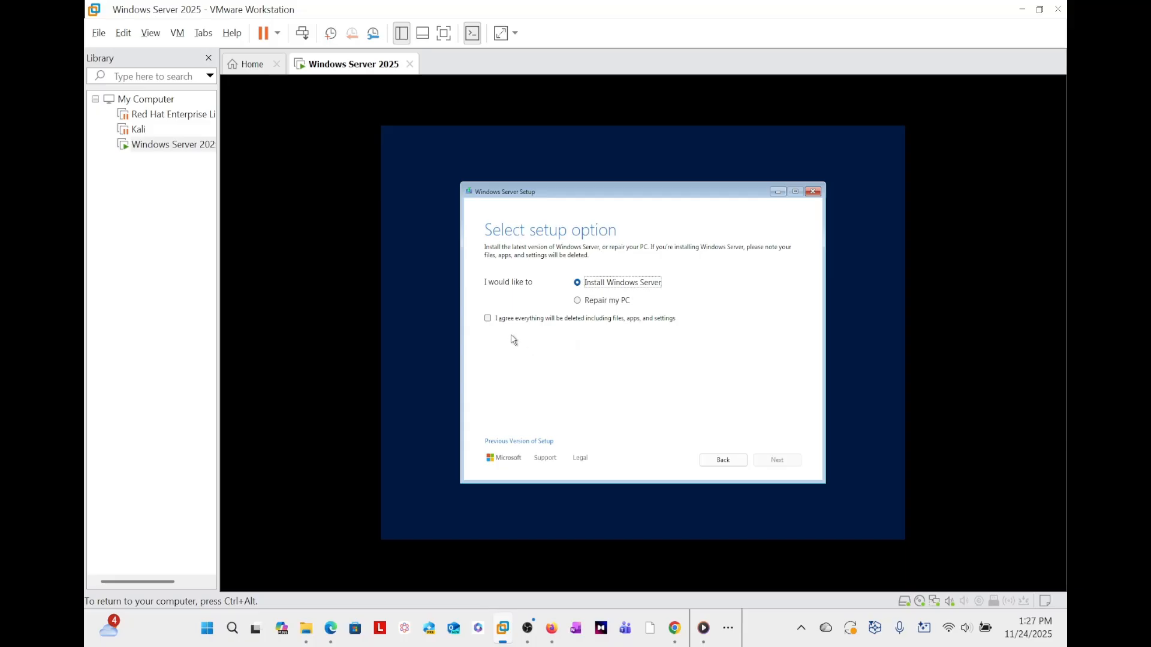
Choose Install Windows Server as the setup option and agree that all files, apps and settings will be deleted.
left_click(488, 319)
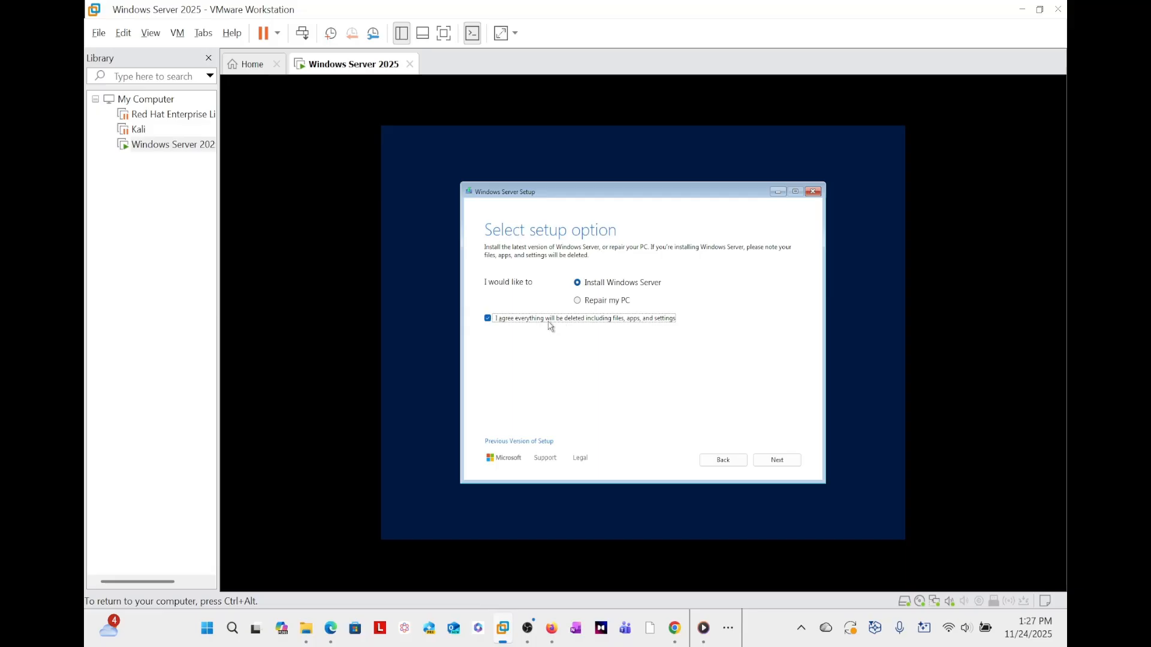
left_click(488, 319)
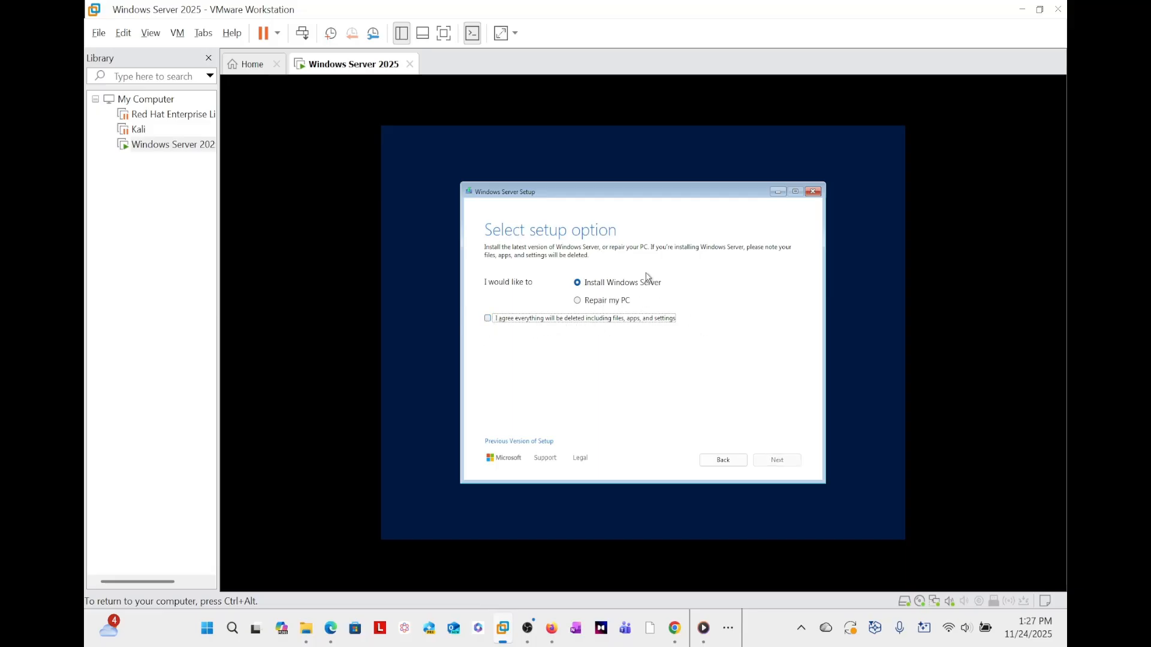
left_click(489, 319)
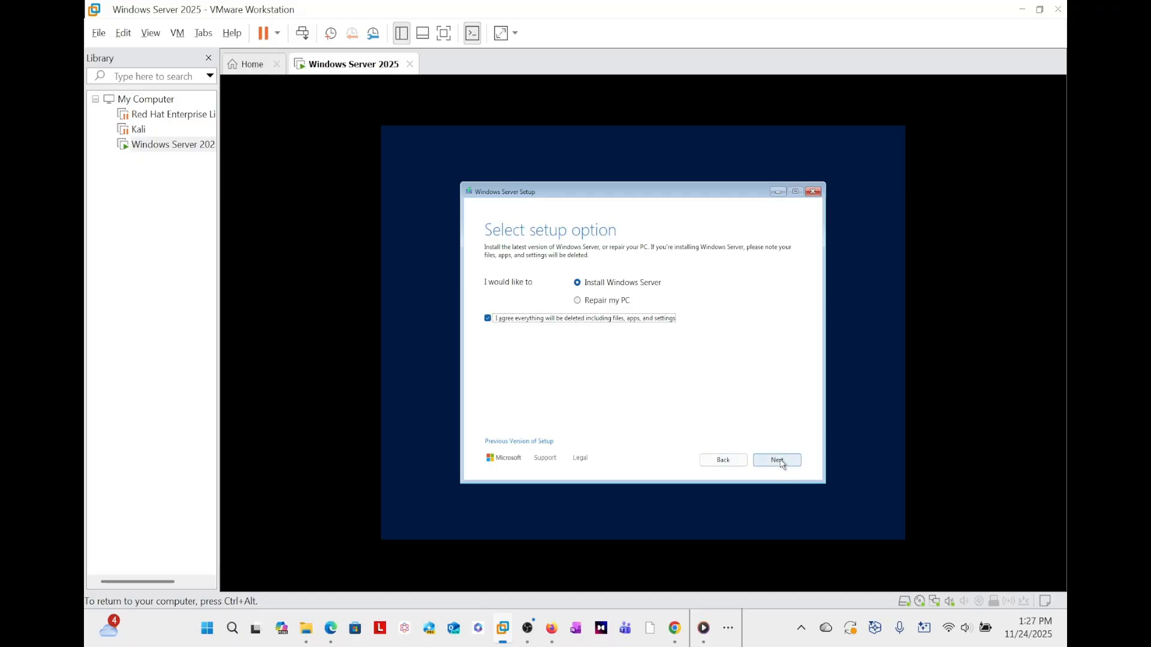
left_click(779, 462)
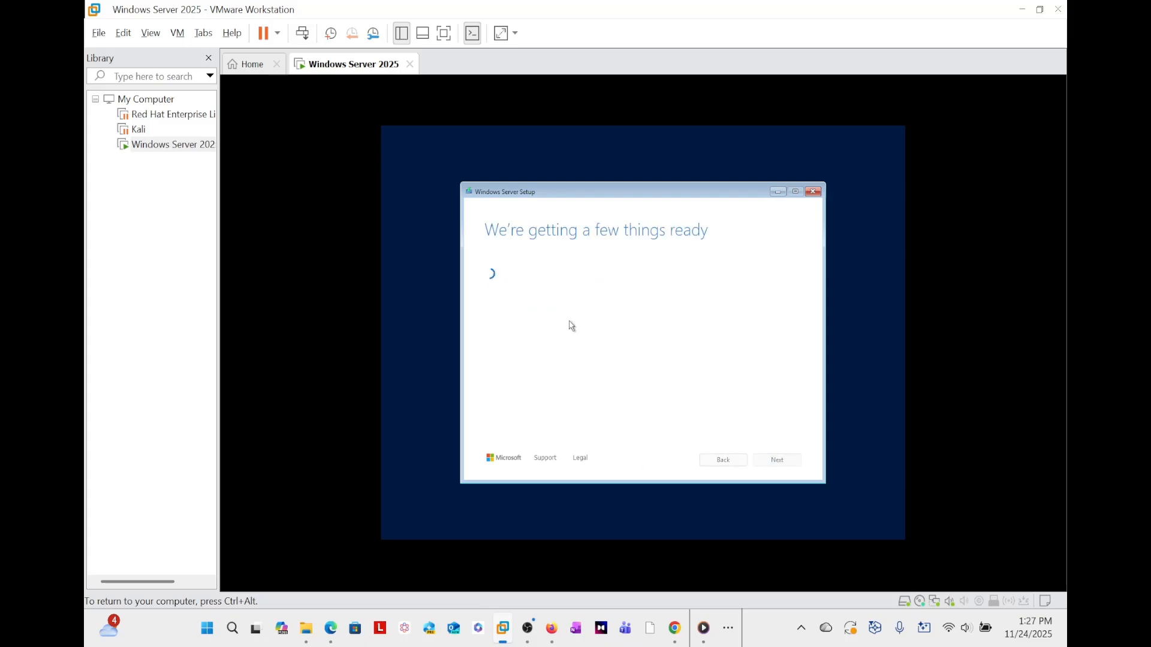
Compare the descriptions of the Windows Server 2025 Standard and Datacenter Evaluation images, with and without Desktop Experience.
left_click(383, 367)
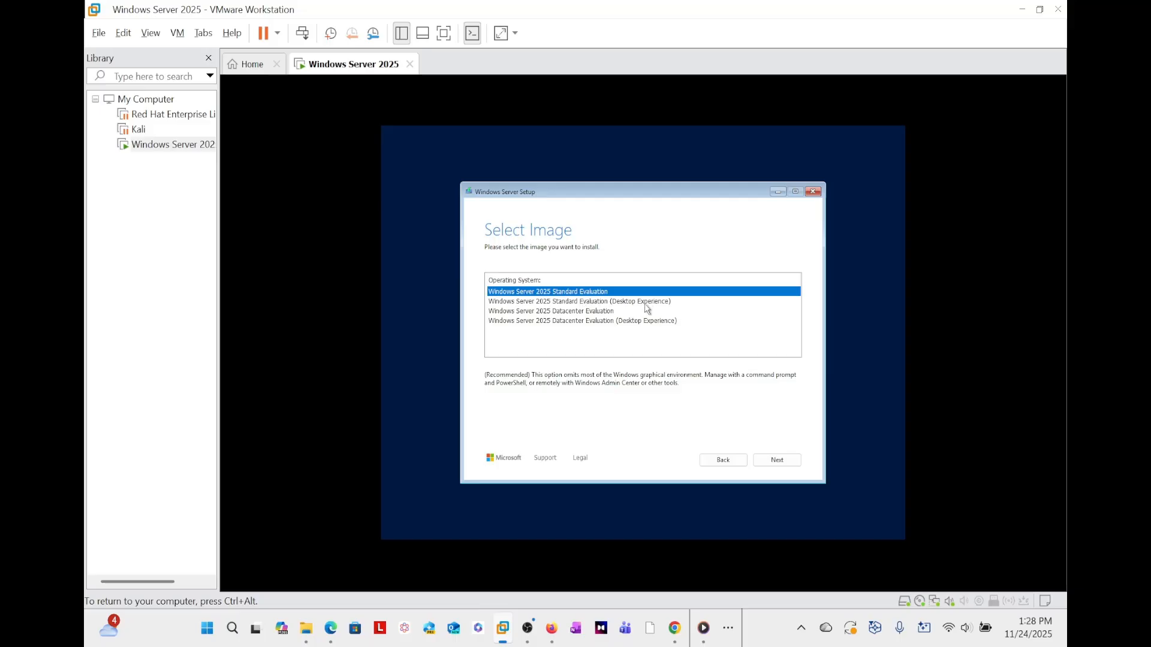
left_click(551, 312)
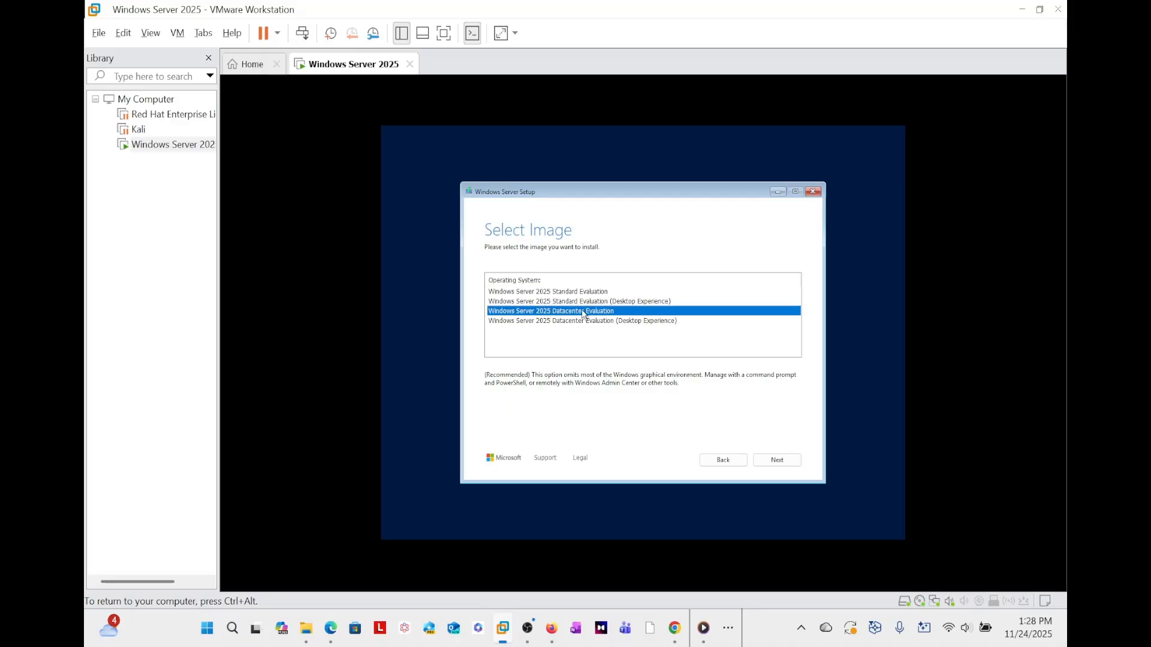
left_click(532, 322)
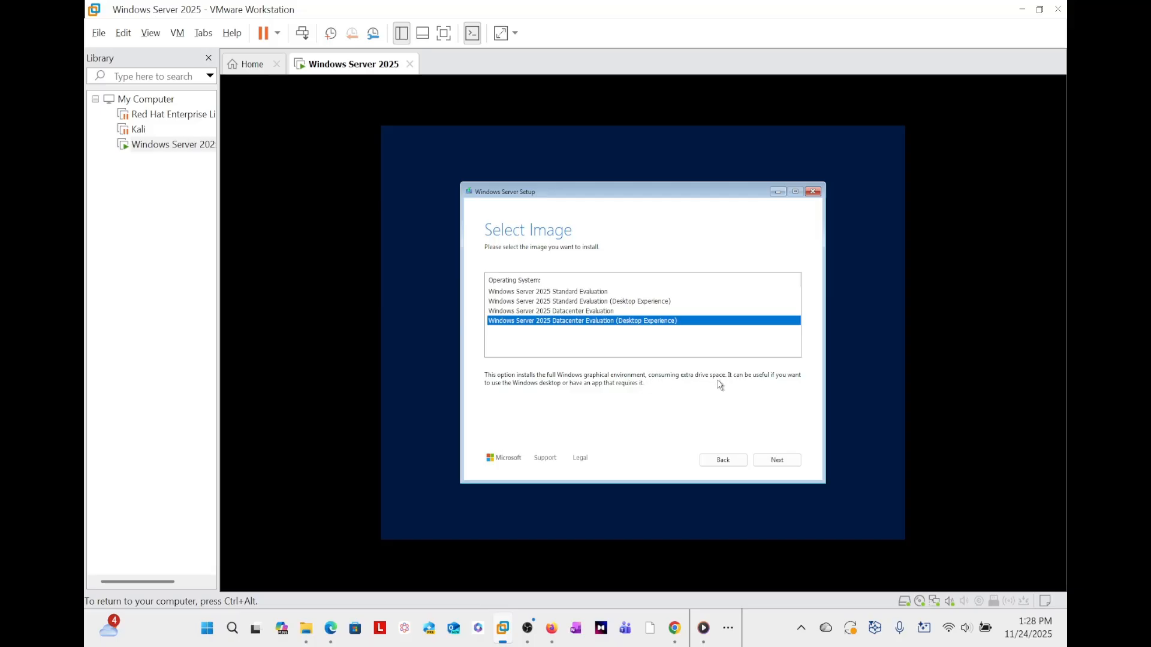
left_click(617, 303)
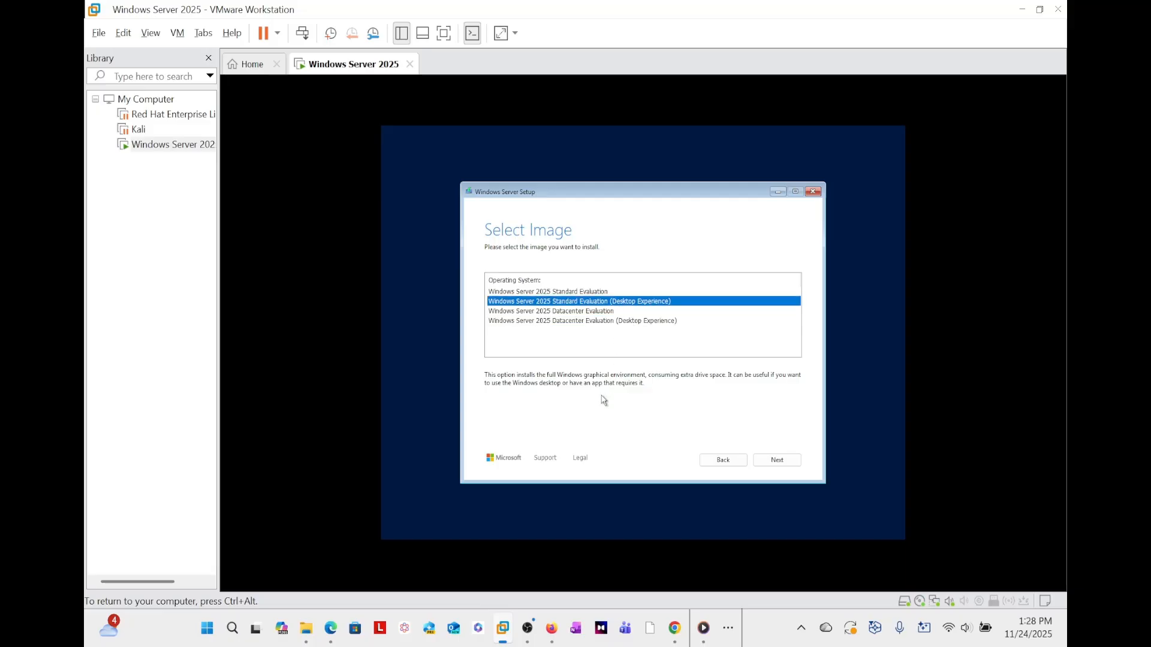
left_click(586, 322)
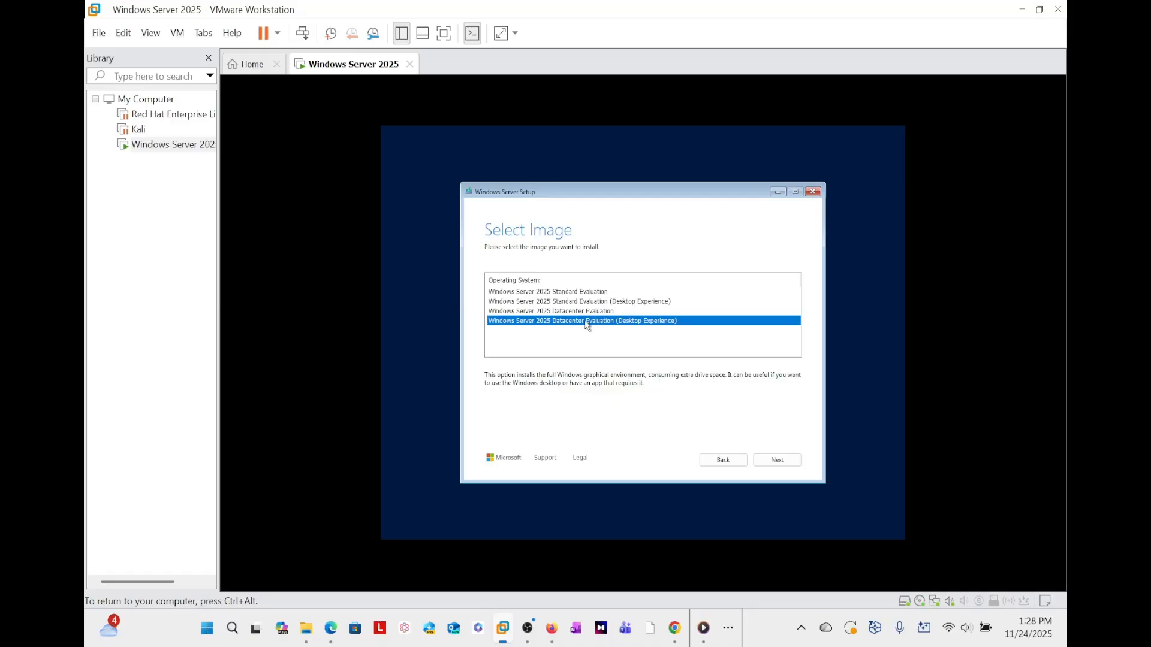
key("ctrl+alt")
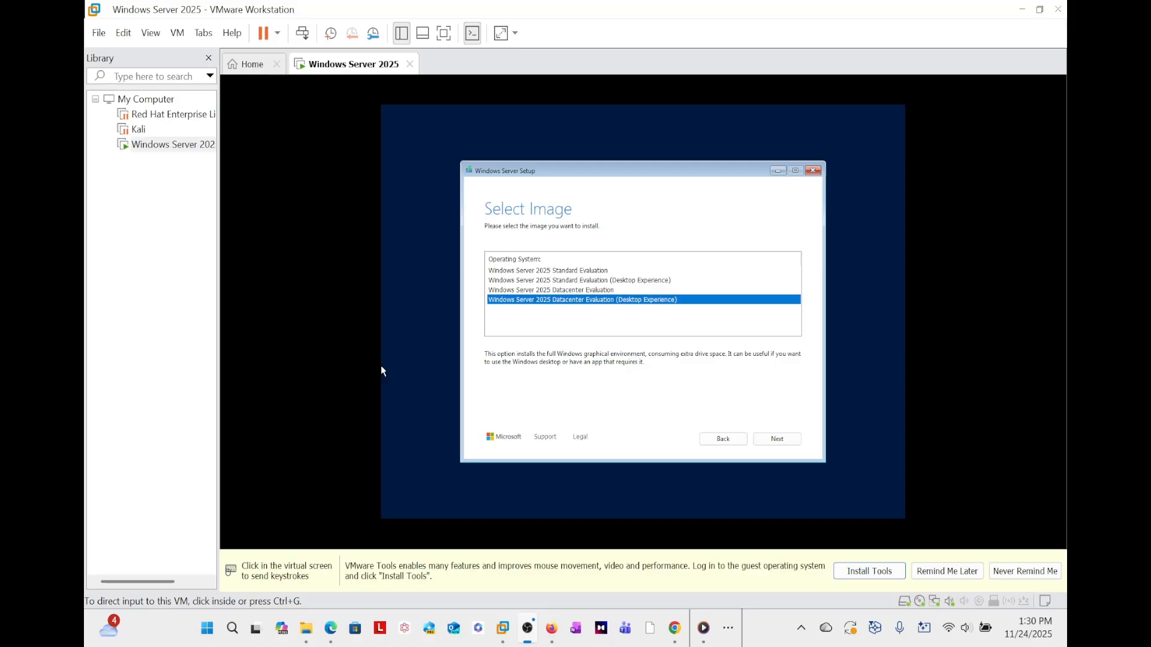
left_click(572, 281)
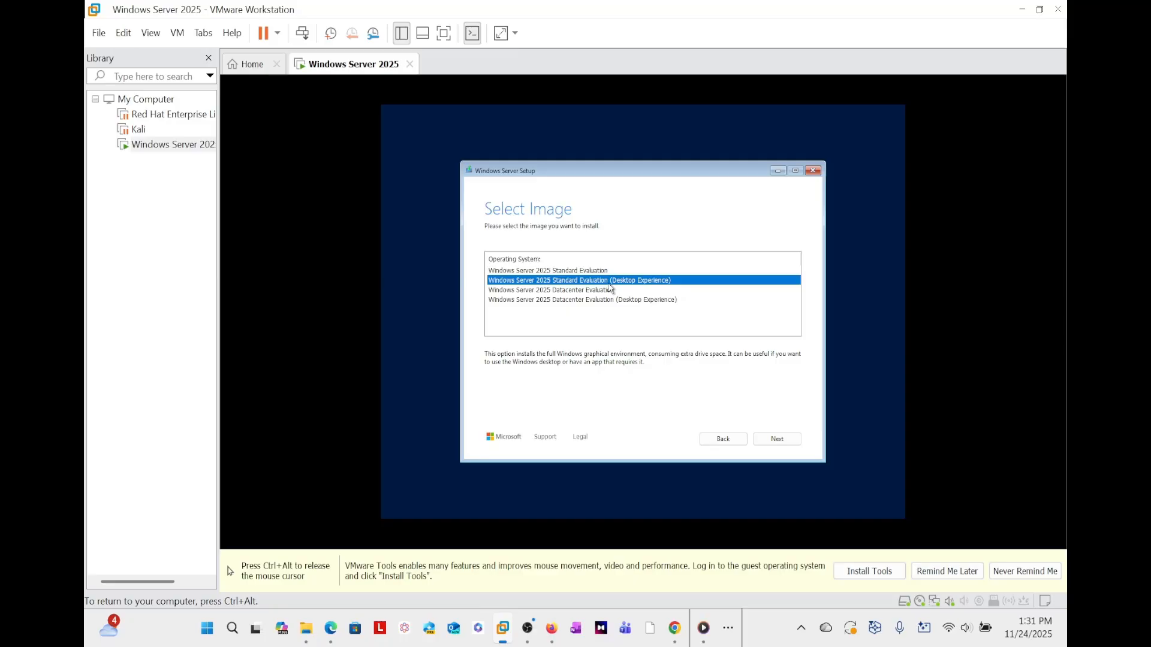
key("ctrl+alt")
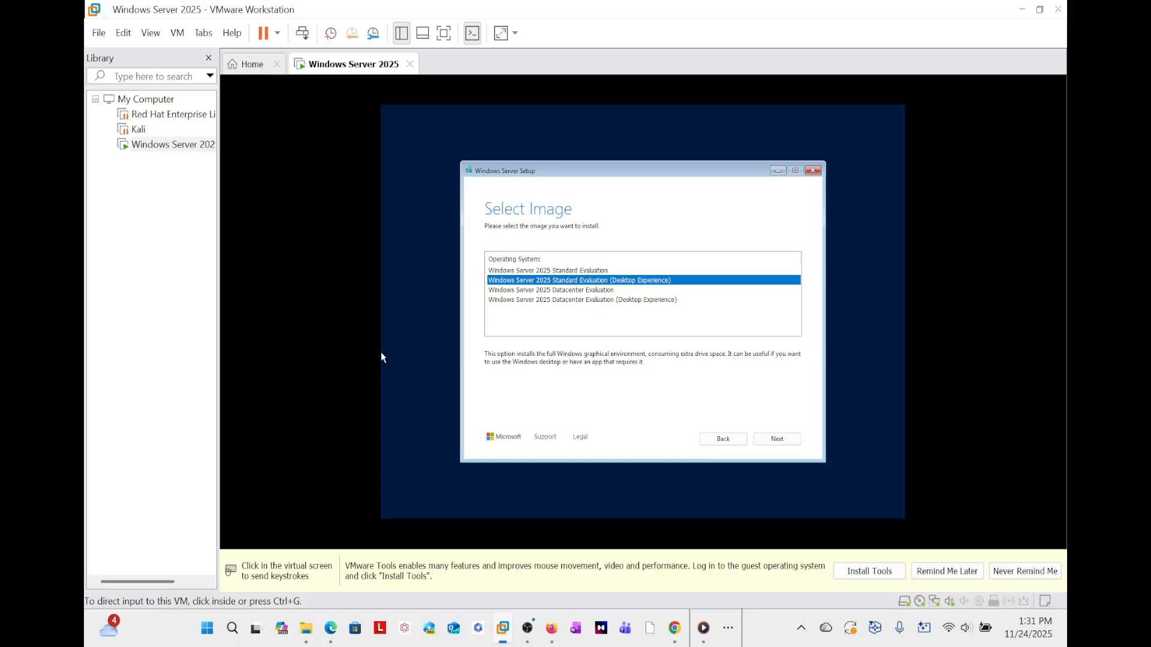
left_click(382, 358)
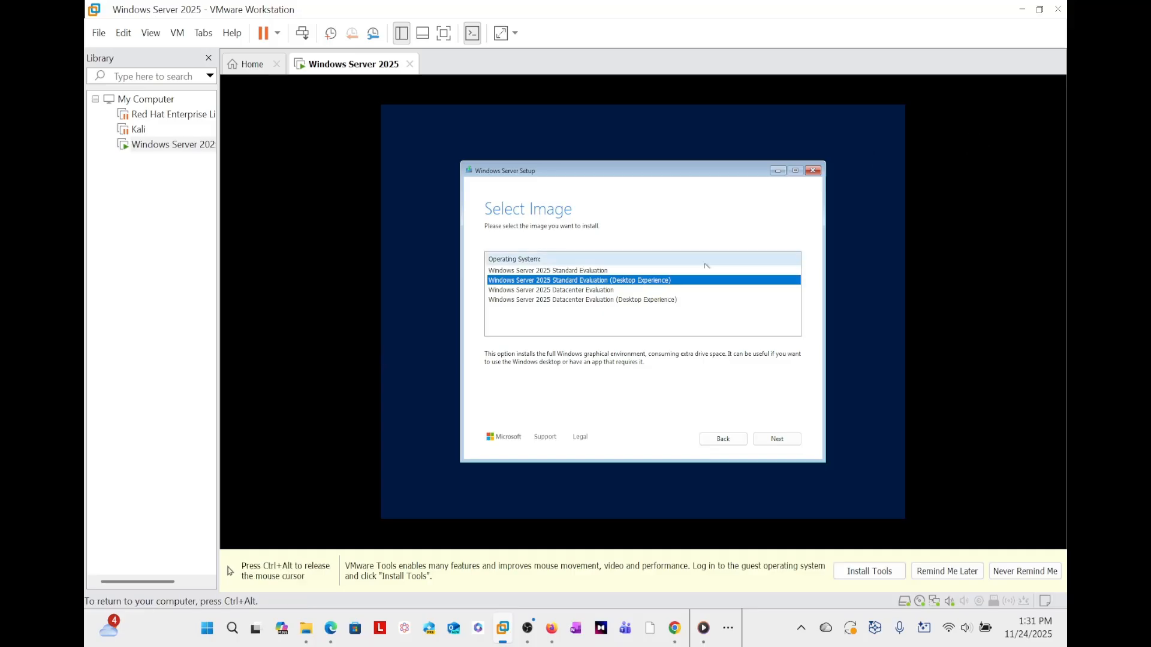
Select the Windows Server 2025 Datacenter Evaluation (Desktop Experience) image and proceed to the license terms.
left_click(583, 299)
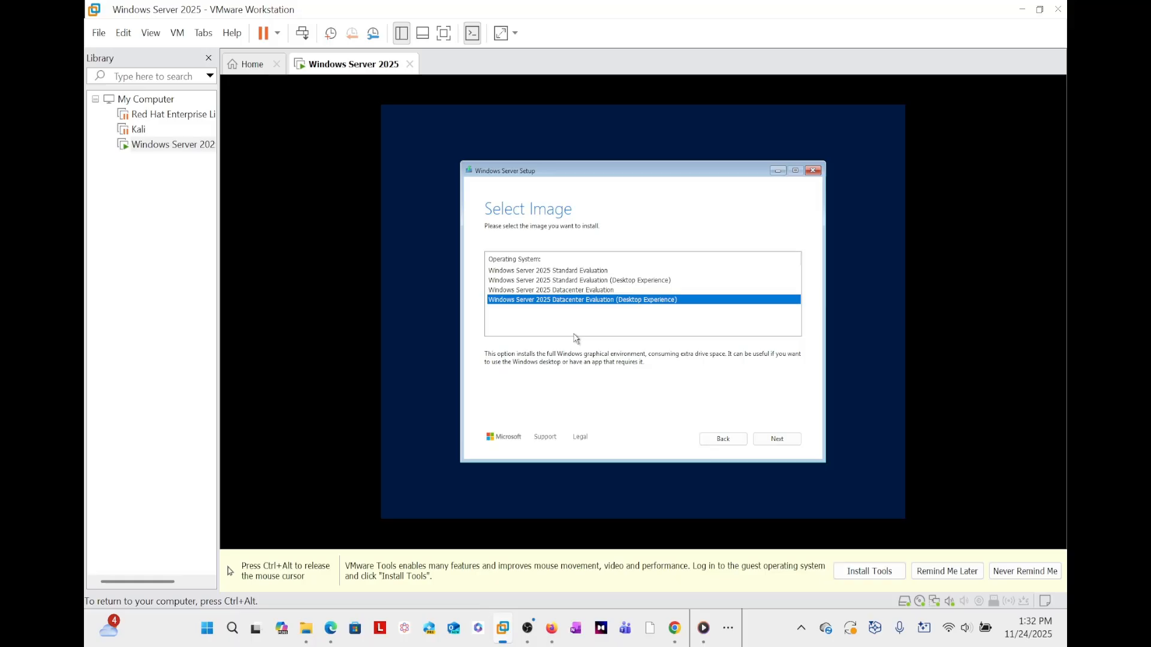
key("ctrl+alt")
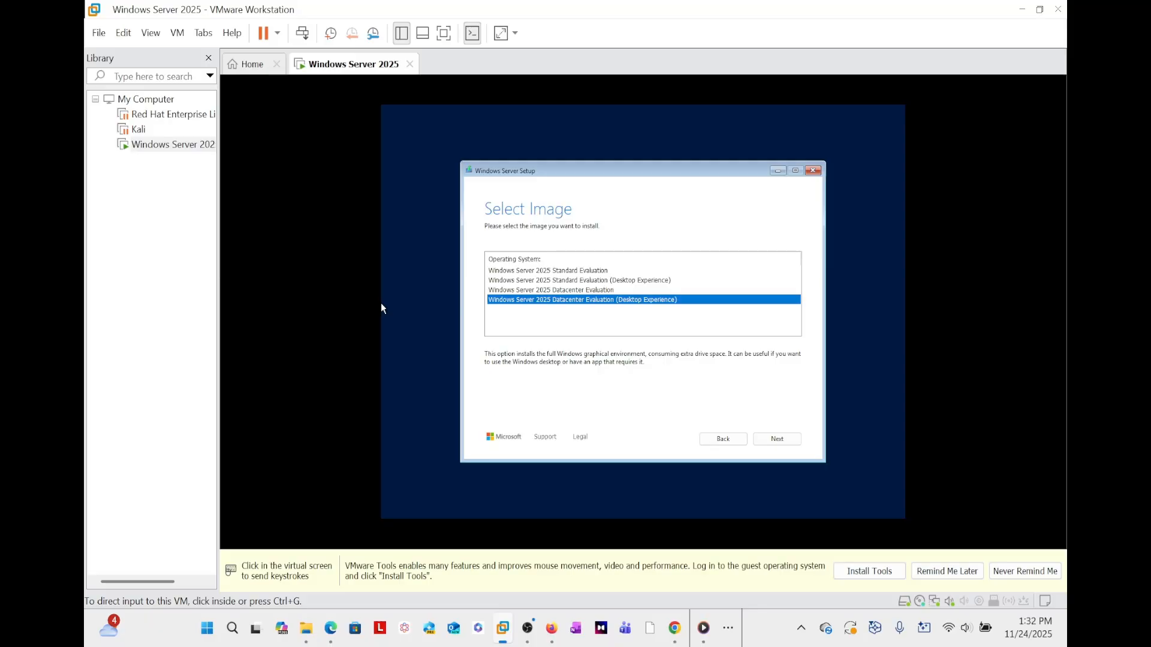
left_click(894, 324)
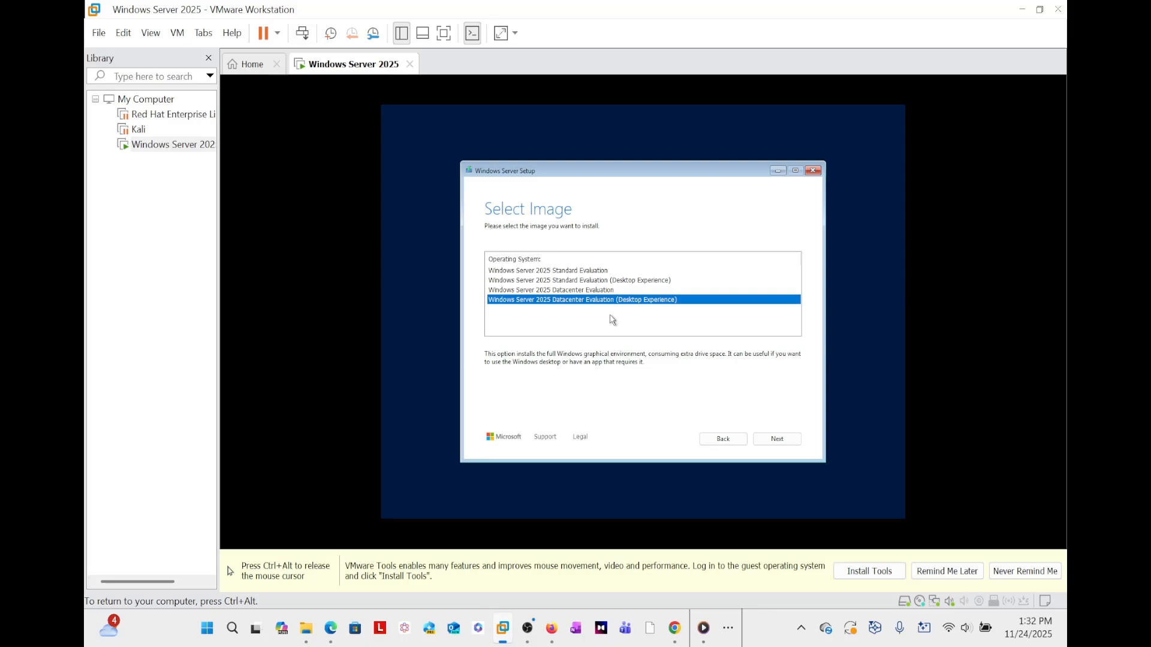
key("ctrl+alt")
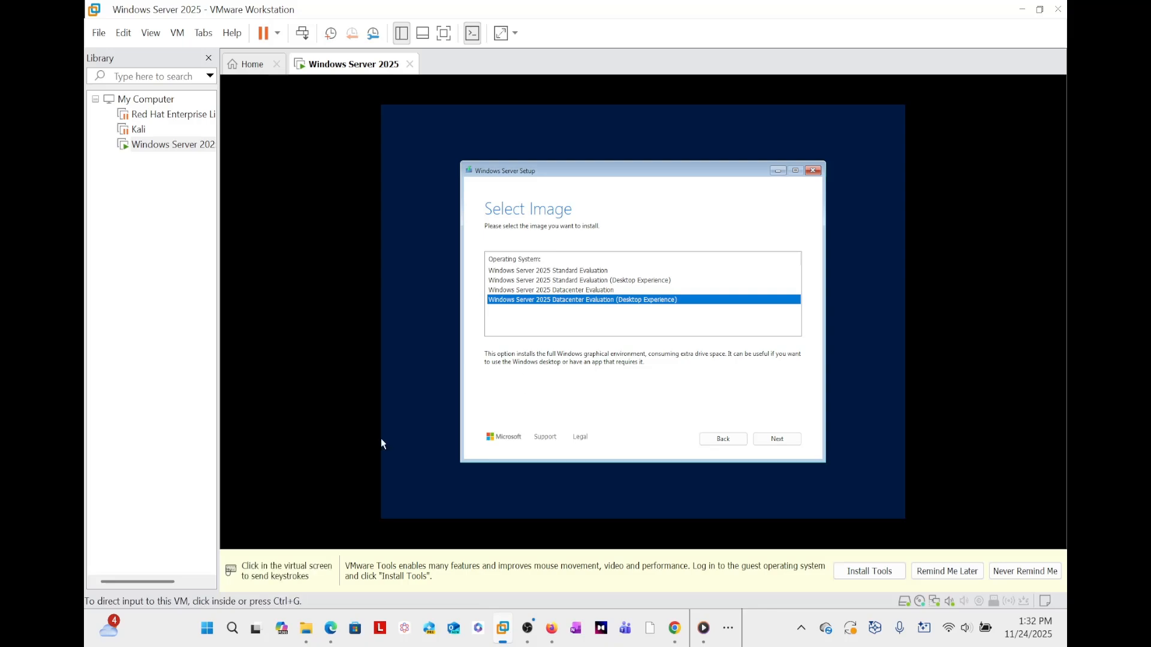
left_click(380, 438)
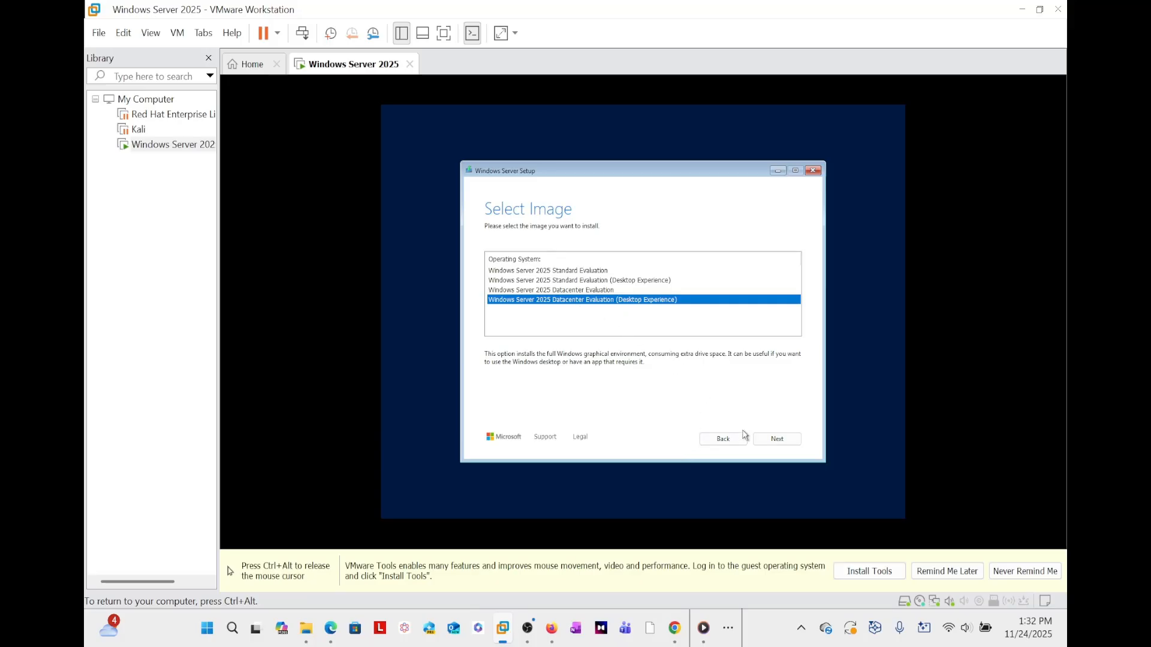
left_click(778, 443)
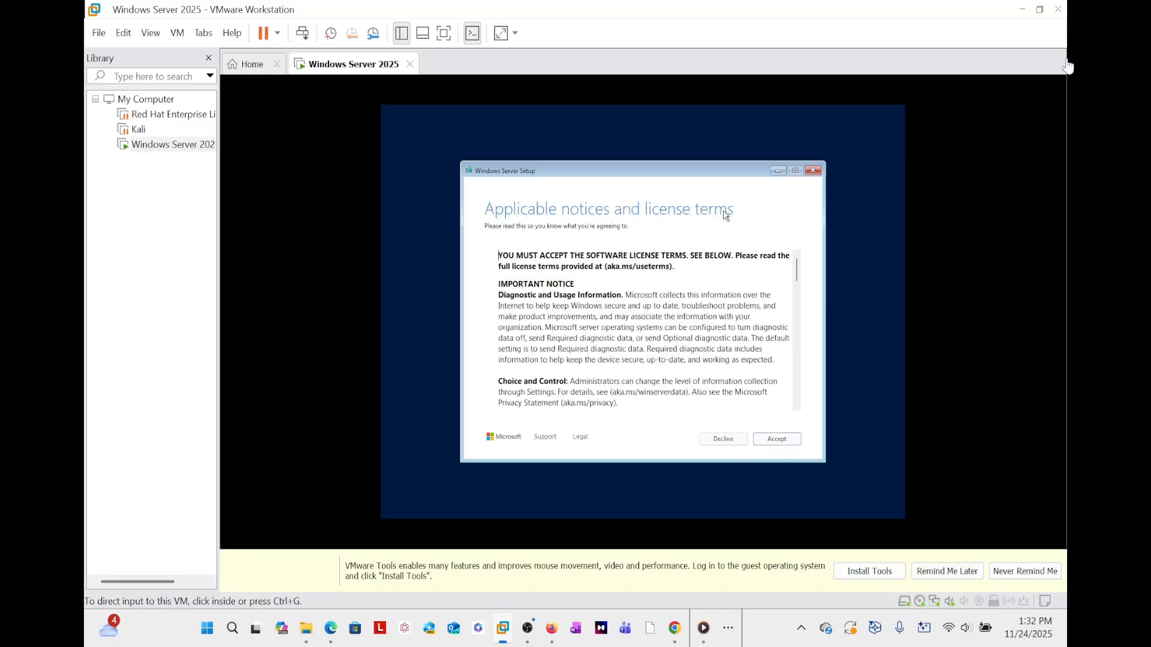
left_click(774, 251)
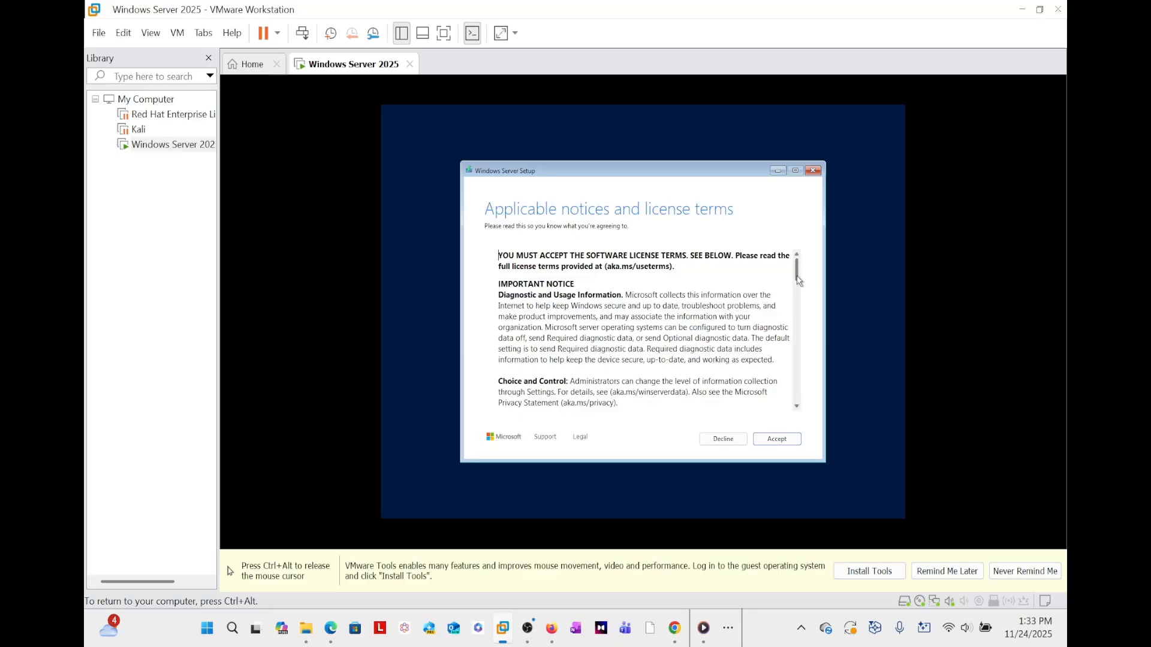
Look through the applicable notices and license terms in Windows Server Setup and accept them.
left_click_drag(797, 276, 797, 437)
mouse_move(796, 268)
left_mouse_down()
mouse_move(797, 372)
mouse_move(797, 258)
left_mouse_up()
left_click(778, 440)
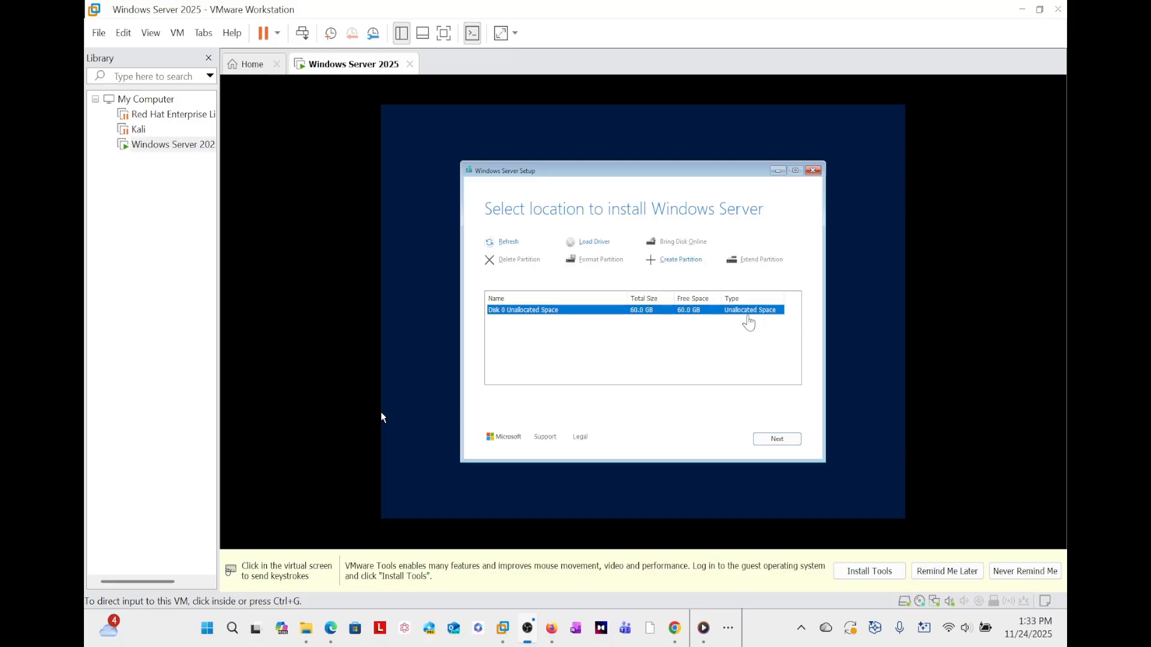
Use the 60.0 GB Disk 0 Unallocated Space as the install location and start the Windows Server installation.
left_click(383, 418)
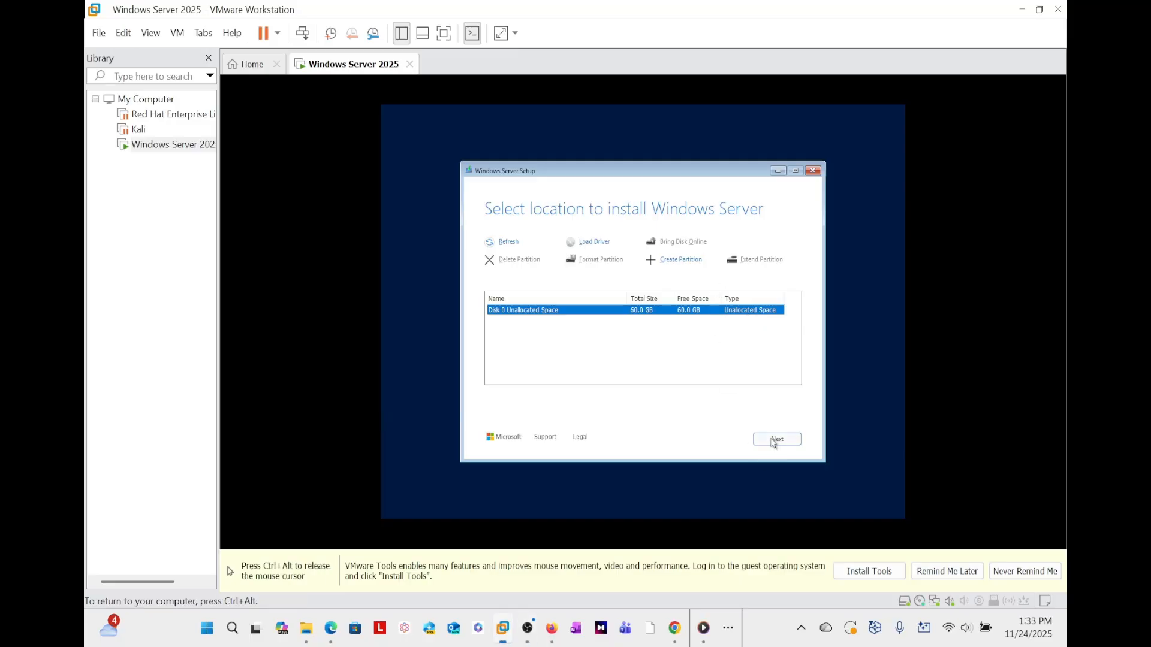
left_click(777, 441)
key("ctrl+alt")
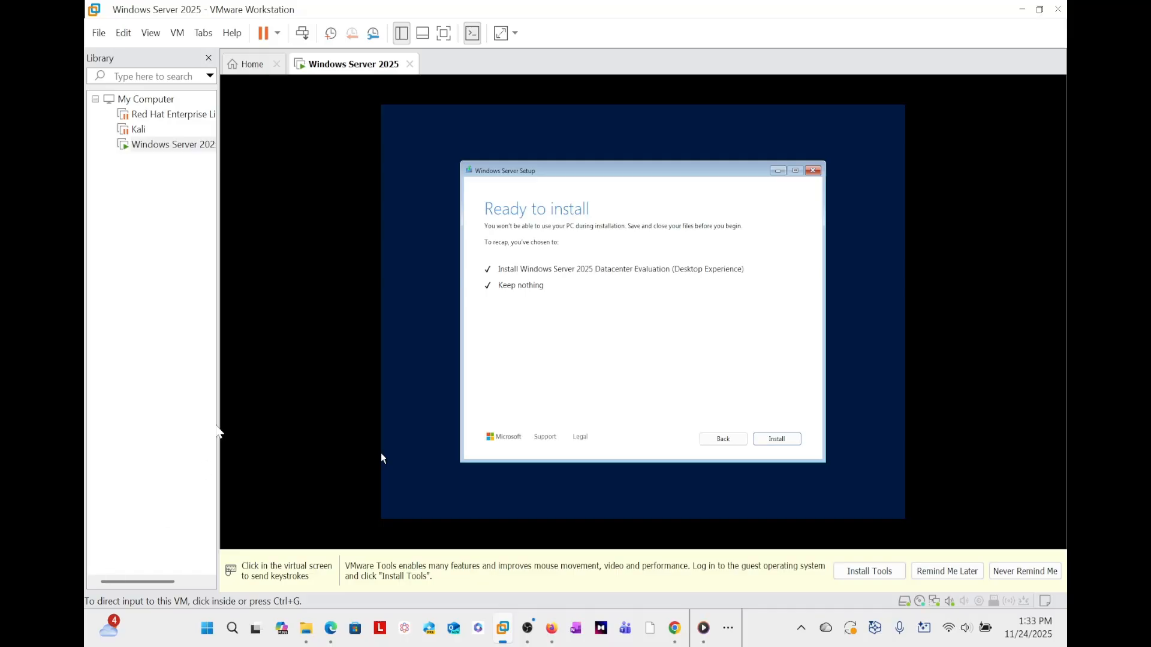
left_click(381, 452)
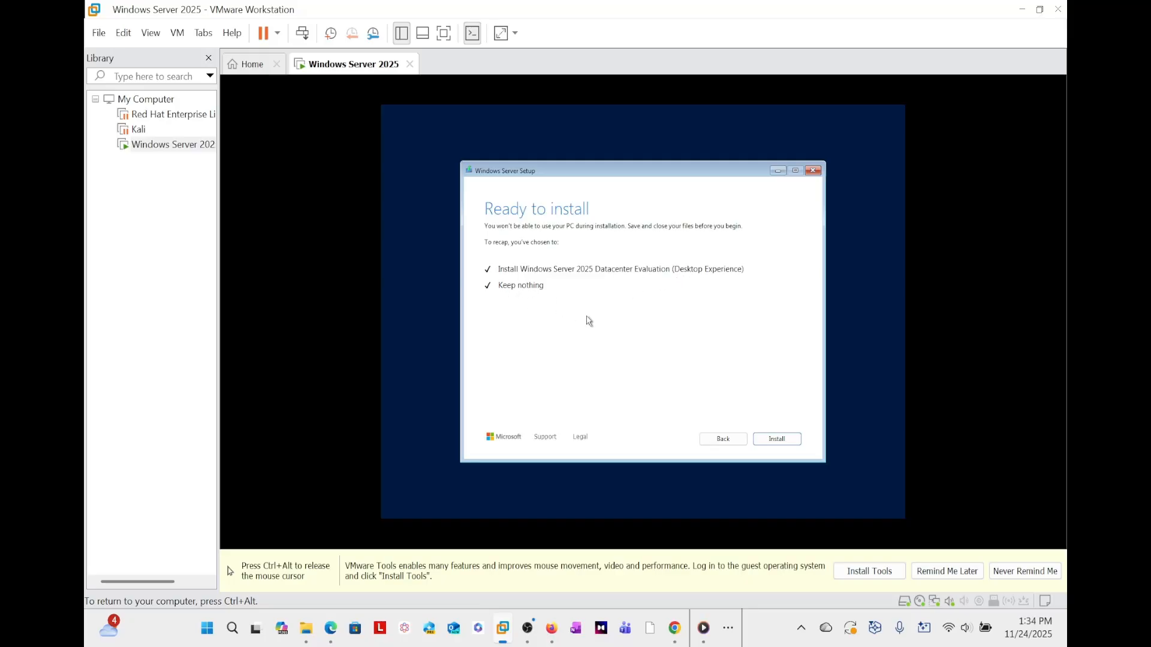
left_click(787, 445)
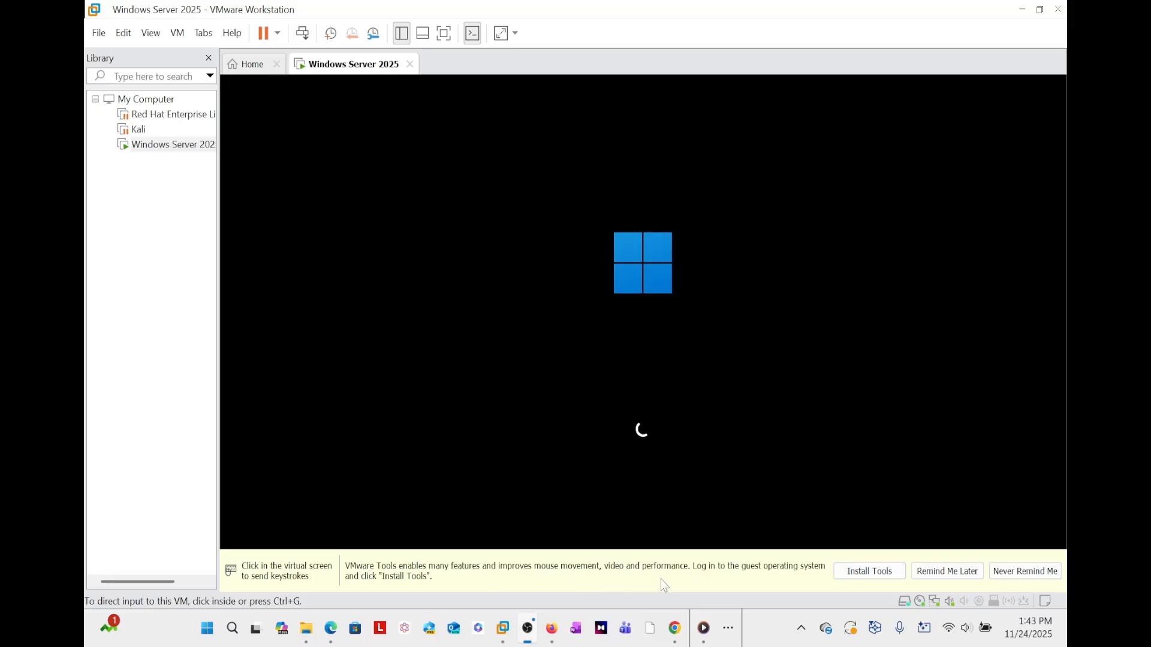
Try to install VMware Tools while the virtual machine is still booting.
left_click(869, 574)
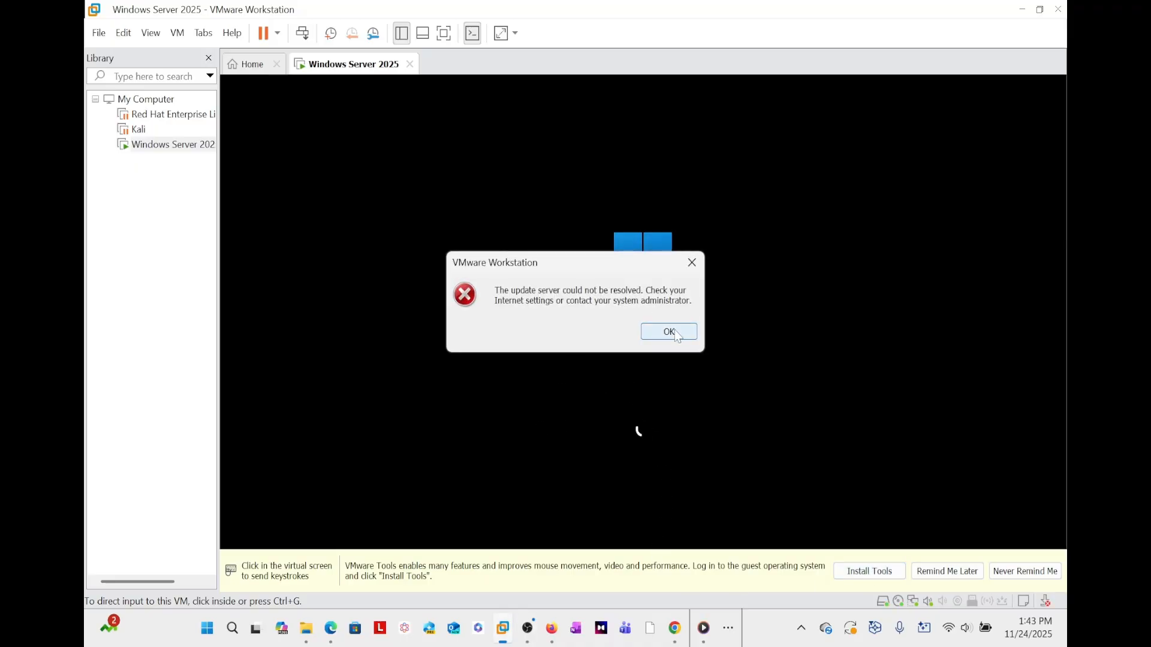
left_click(674, 330)
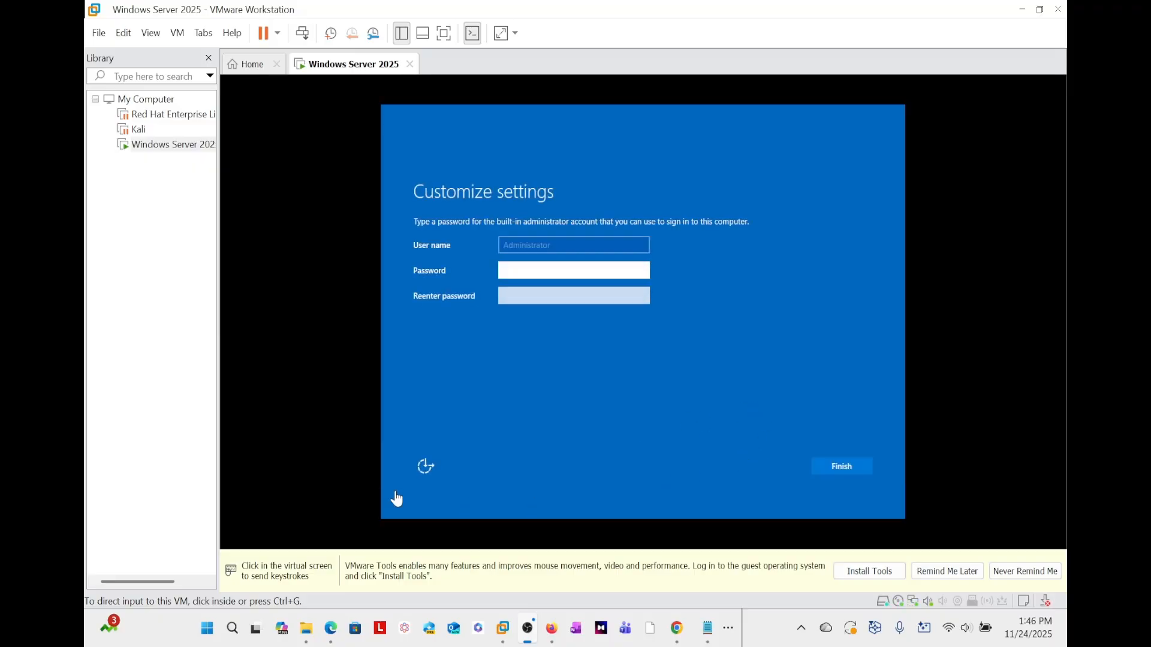
Enter and confirm the password for the built-in Administrator account and finish customizing the settings.
left_click(542, 272)
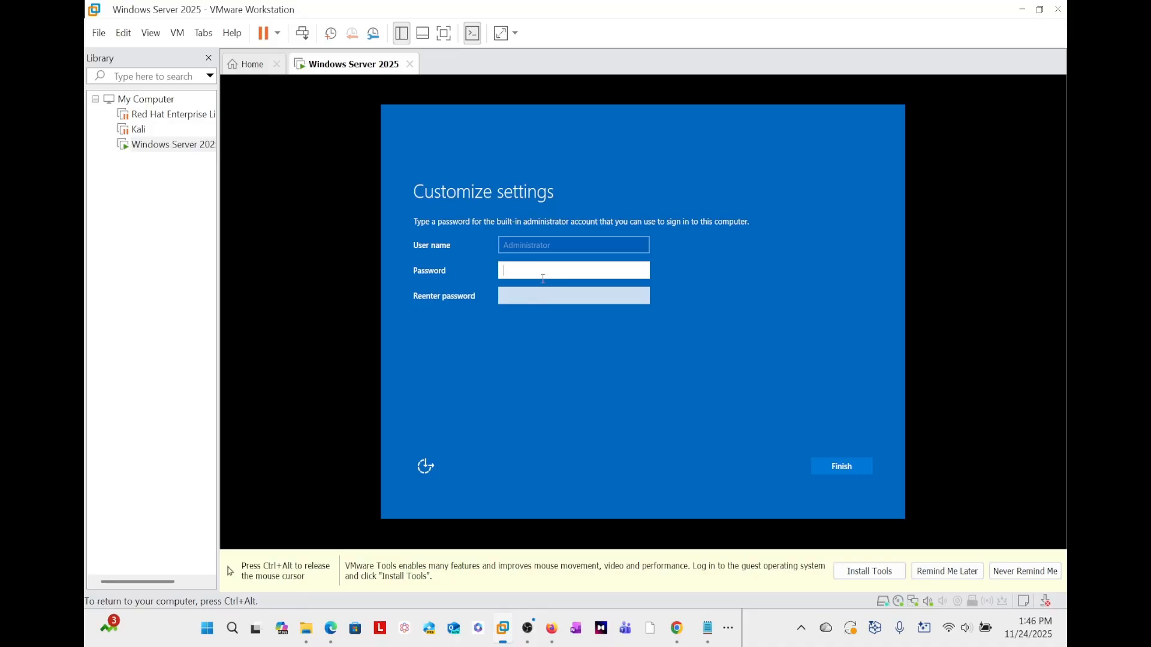
type("••")
key("BackSpace")
key("BackSpace")
type("•••••••••••••")
left_click(549, 297)
left_click(549, 302)
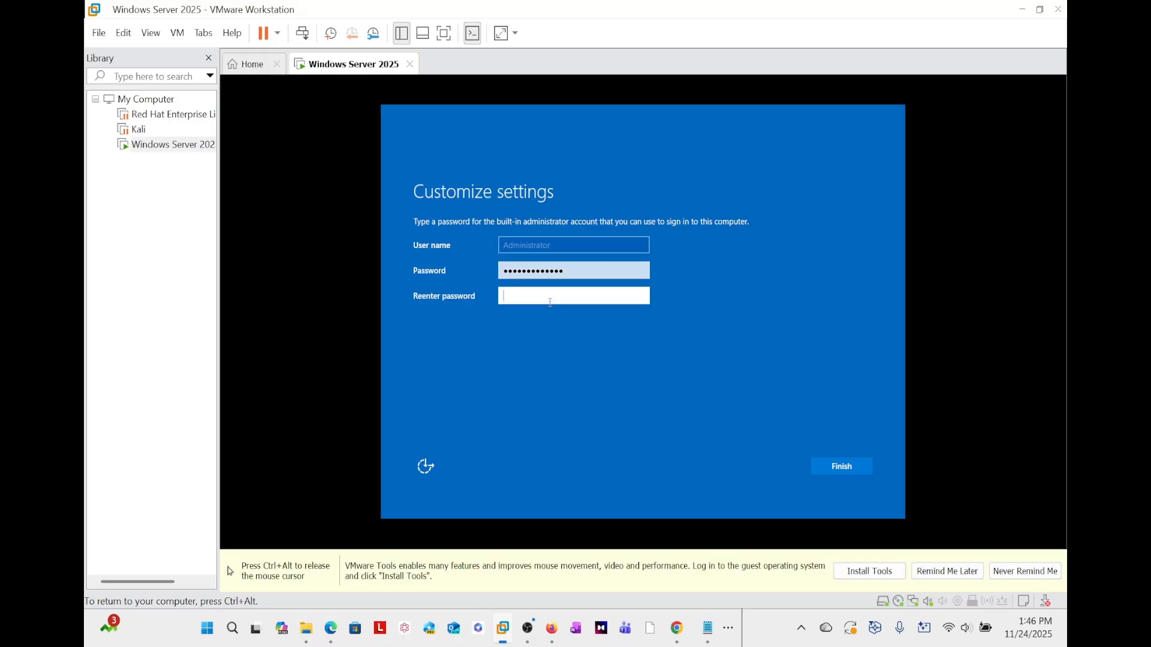
type("•••••••••••••")
left_click(848, 468)
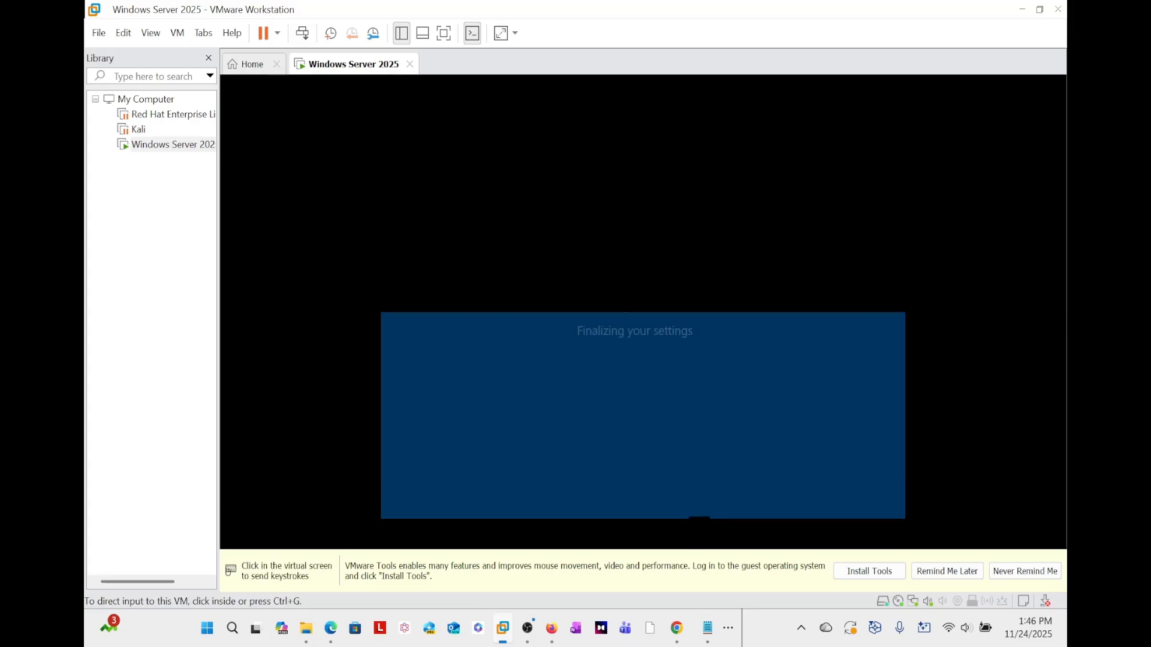
key("ctrl+alt")
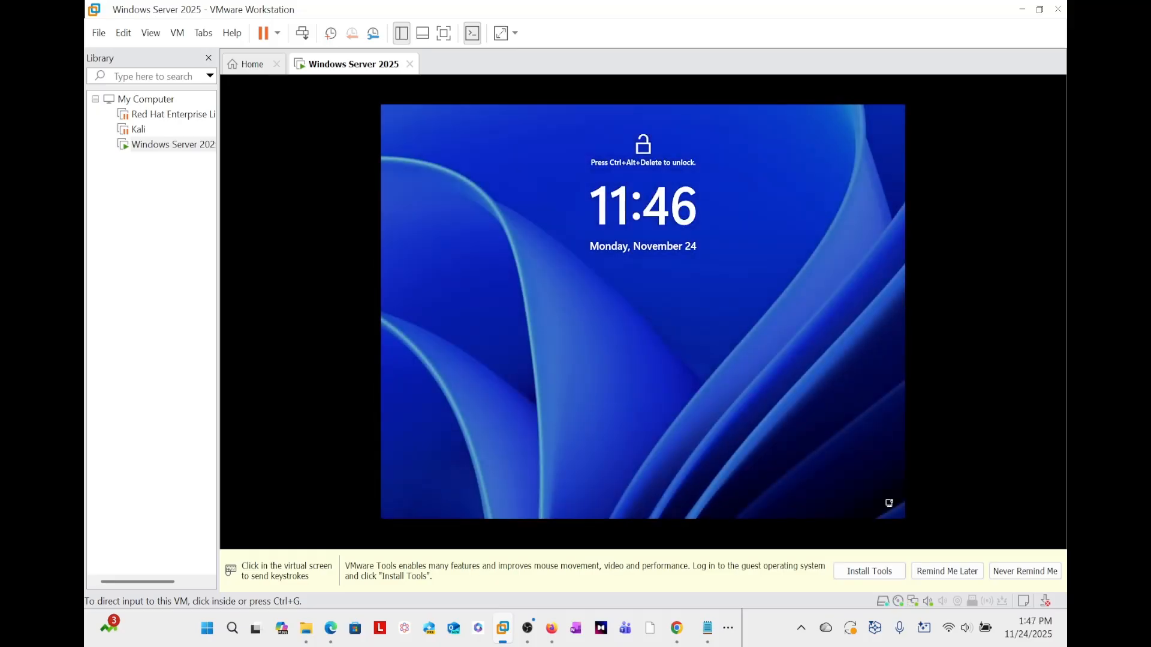
left_click(778, 232)
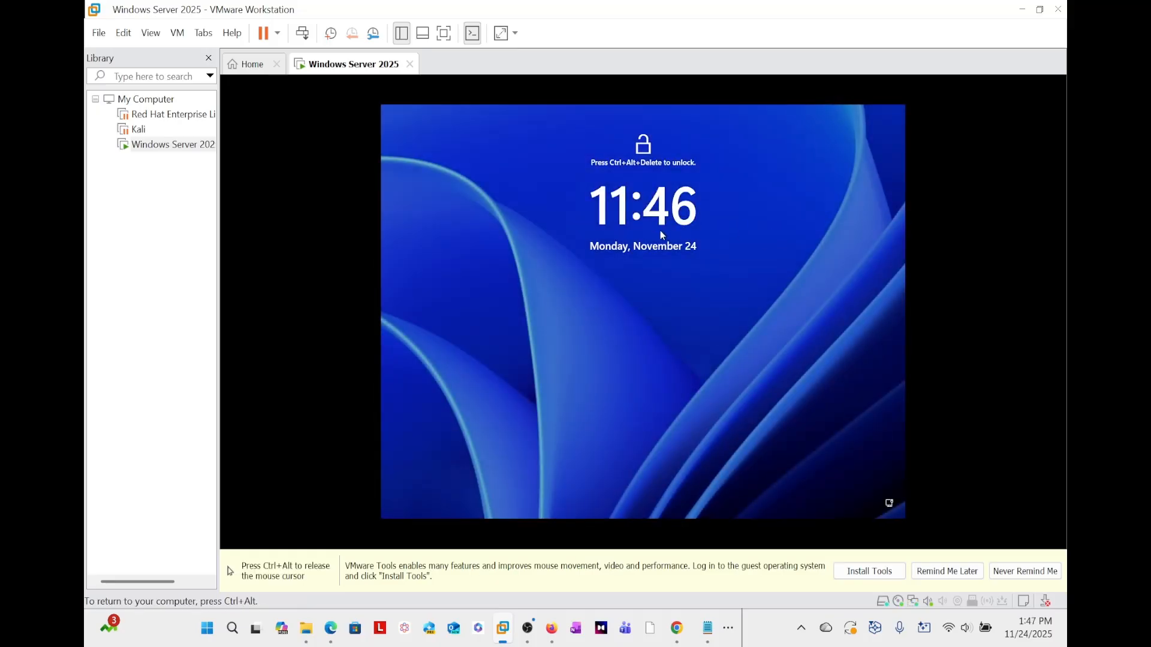
key("ctrl+alt")
left_click(647, 349)
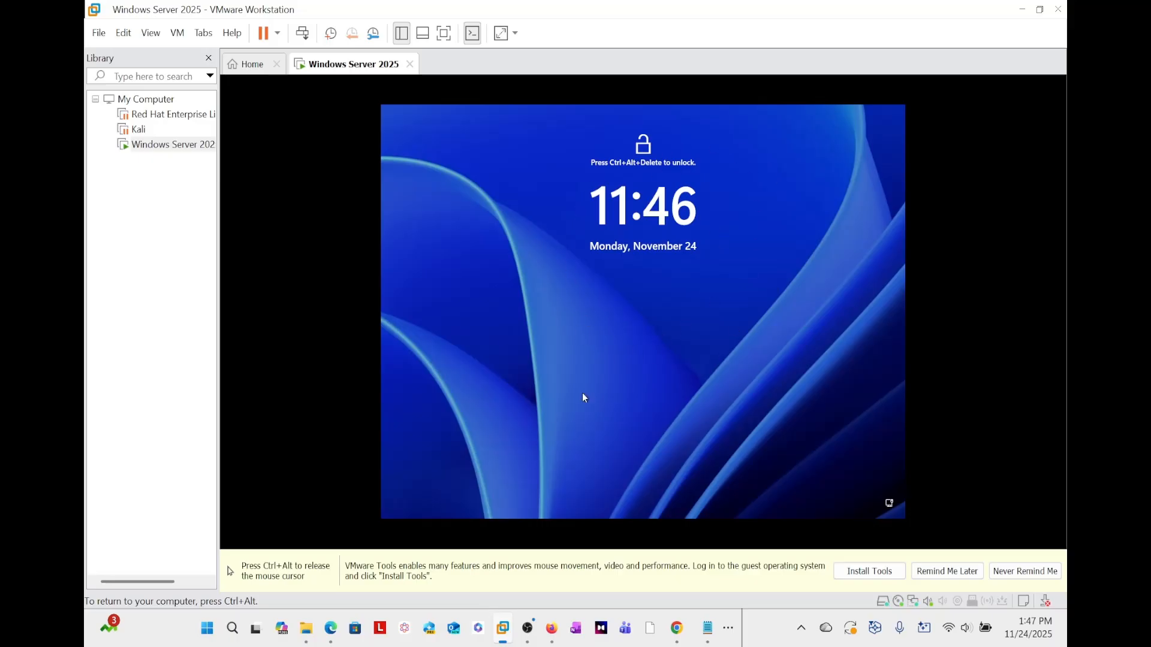
key("ctrl+alt")
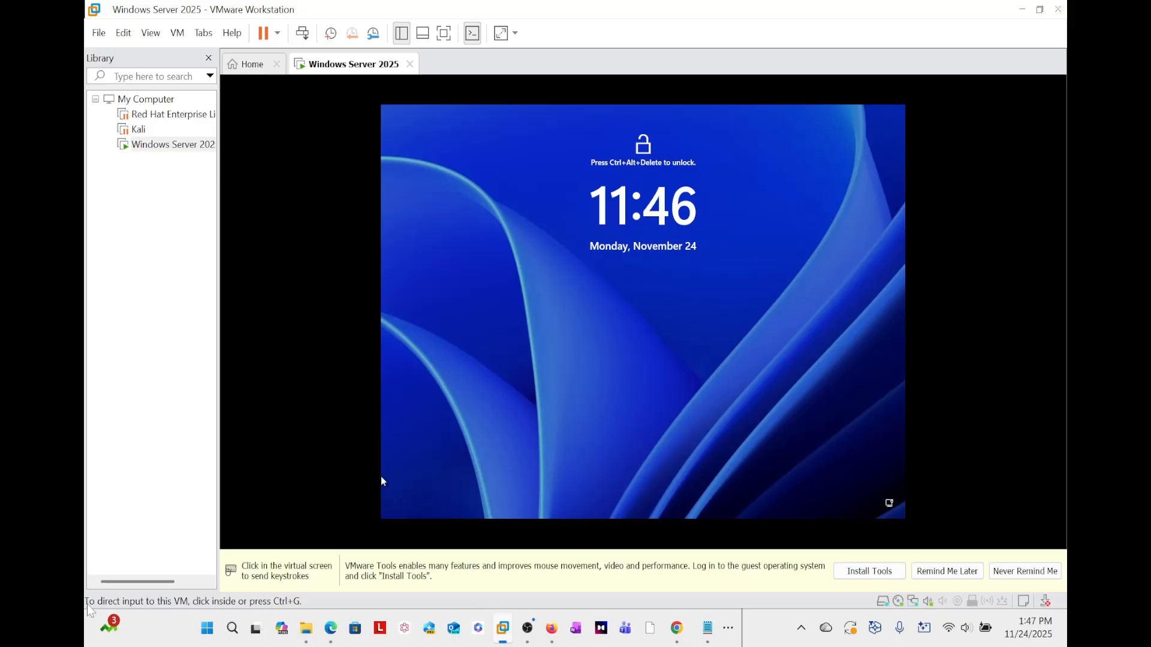
left_click(636, 348)
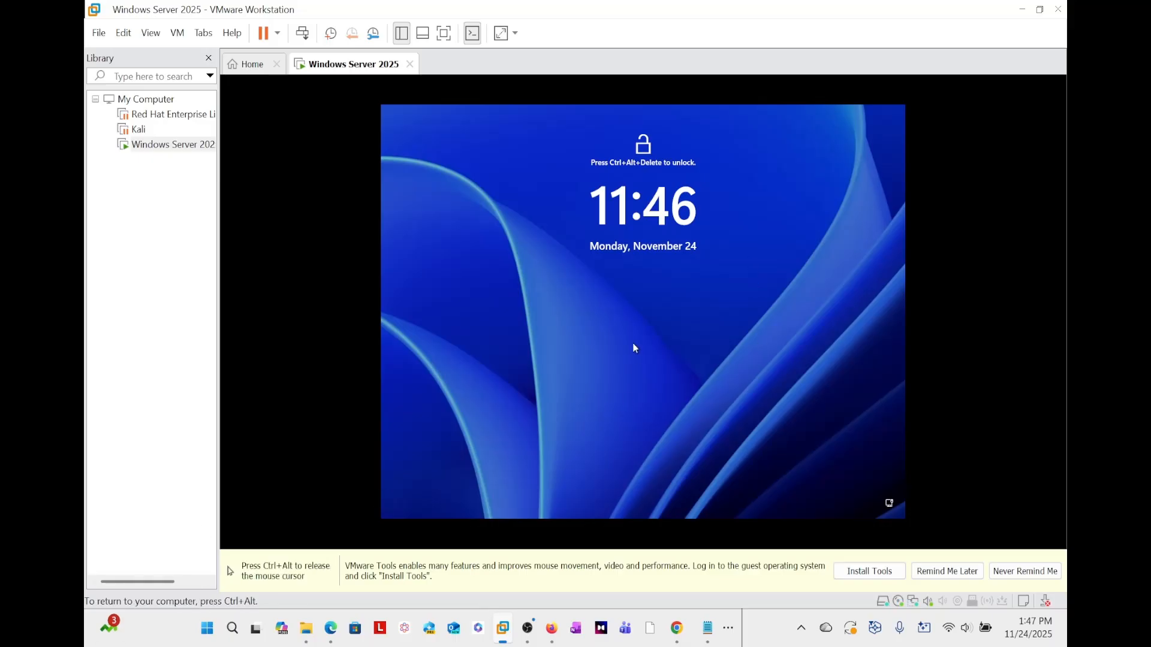
key("ctrl+alt")
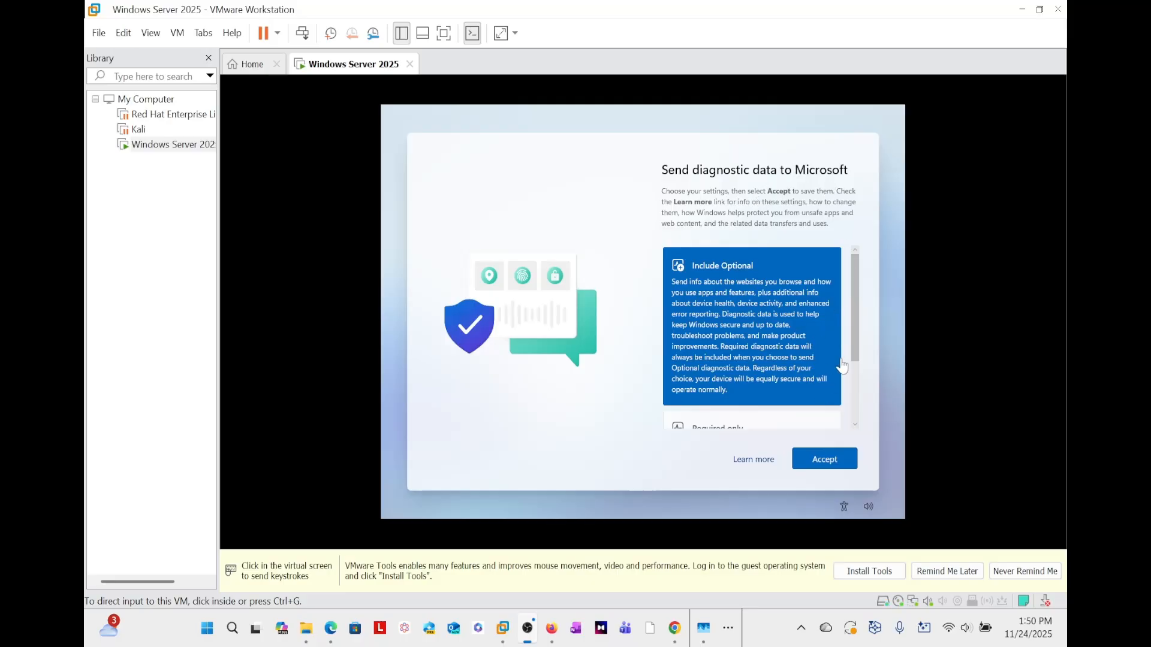
Accept sending diagnostic data to Microsoft with the Include Optional setting.
left_click(828, 466)
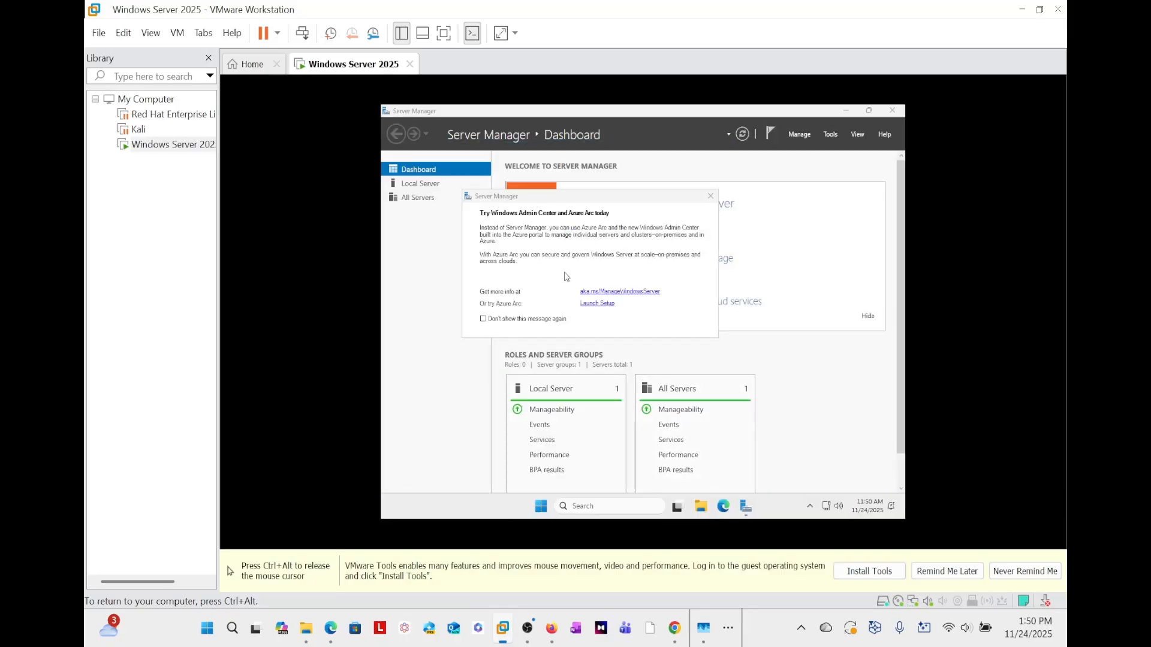
key("ctrl+alt")
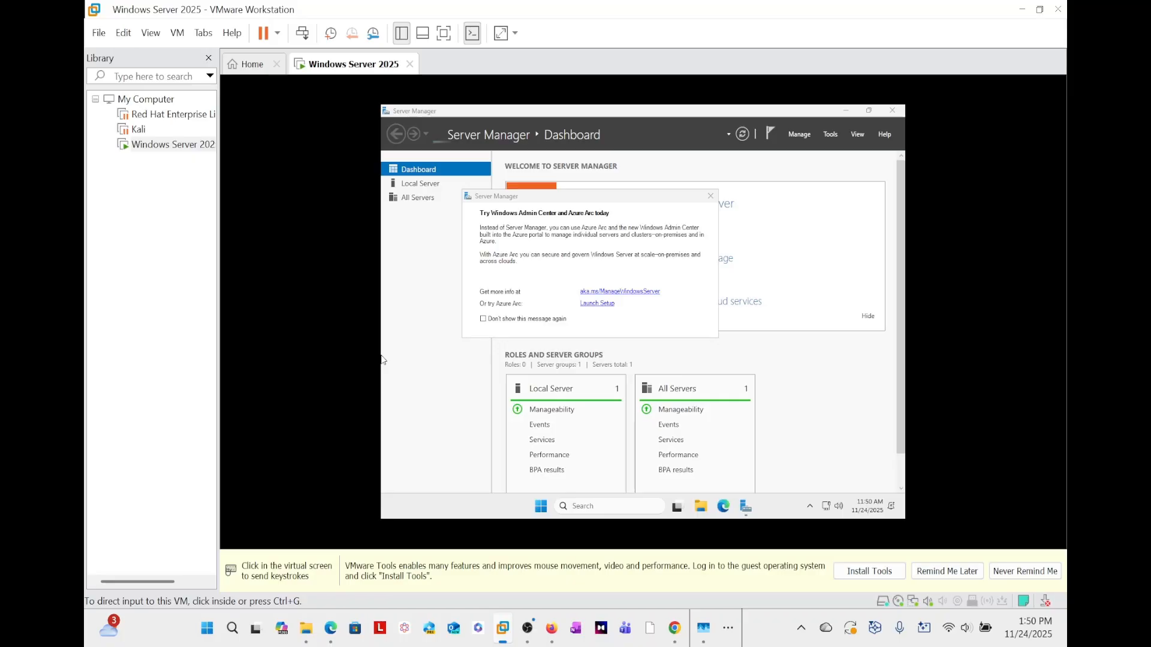
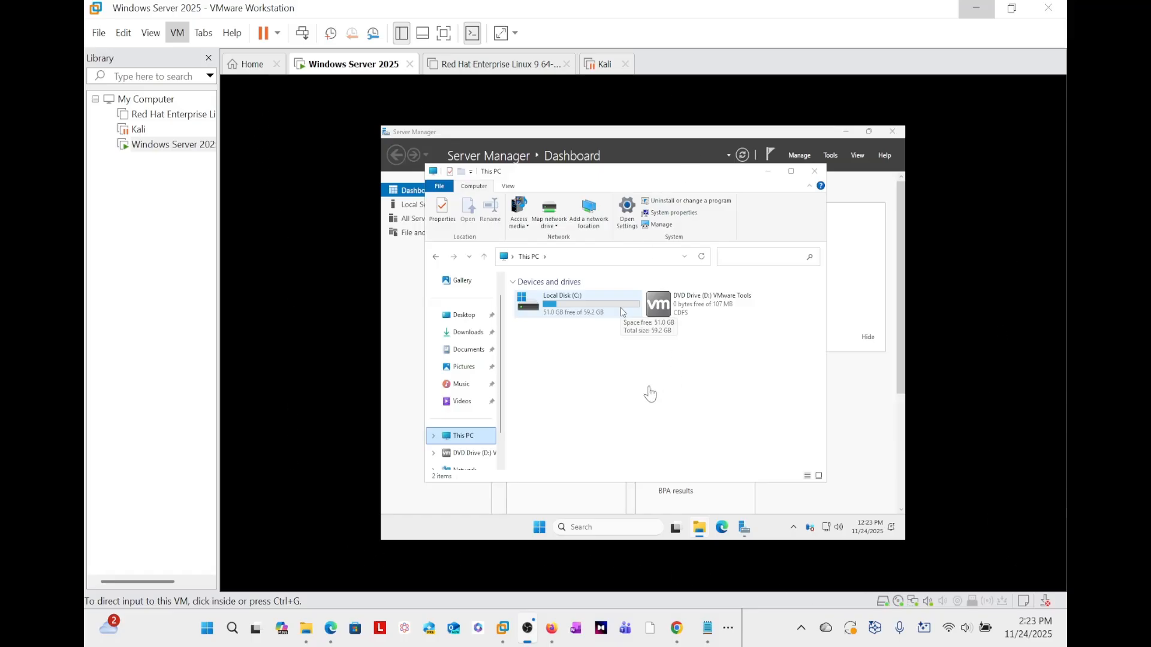
Try to install VMware Tools on the running Windows Server 2025 virtual machine.
left_click(176, 35)
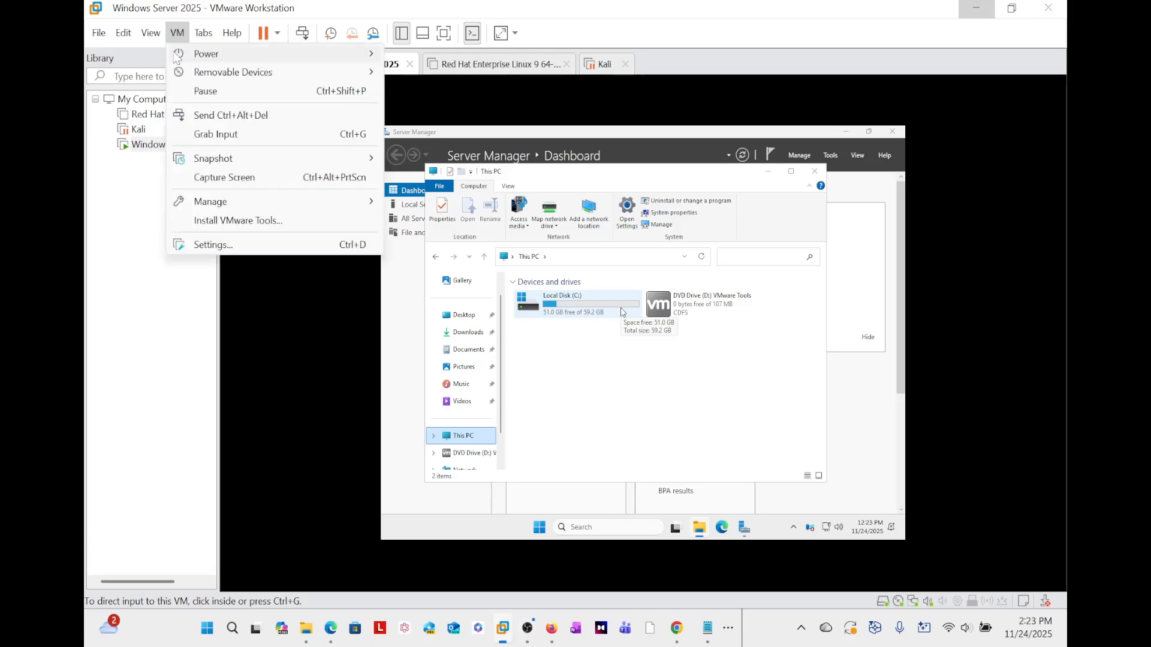
left_click(265, 220)
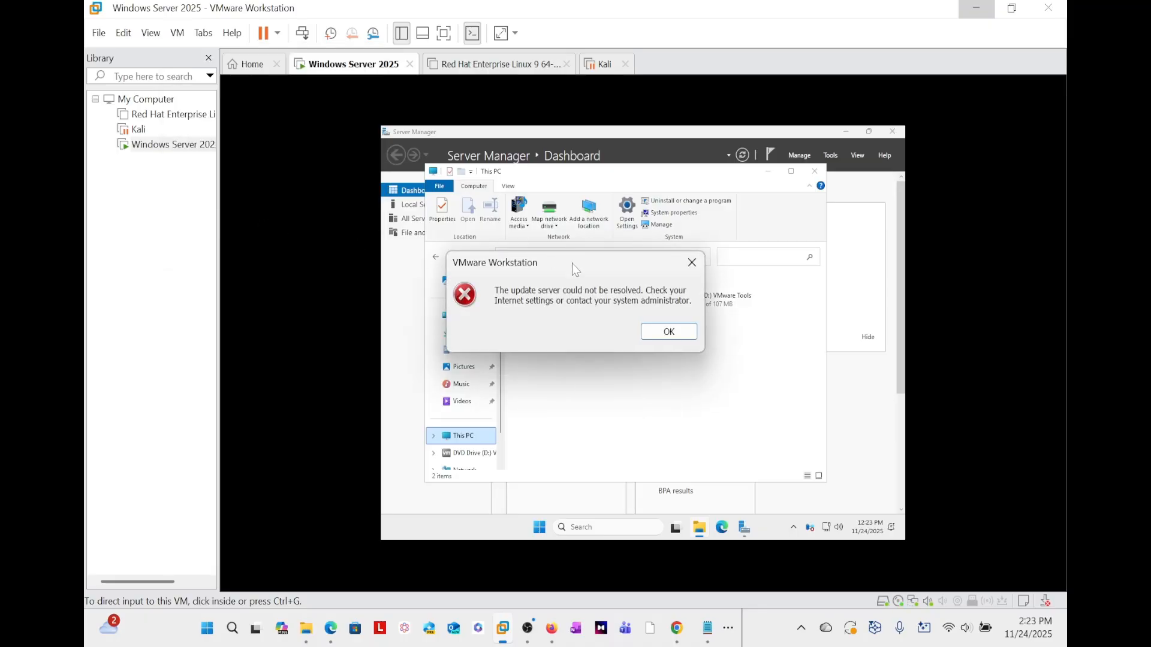
left_click_drag(572, 264, 628, 360)
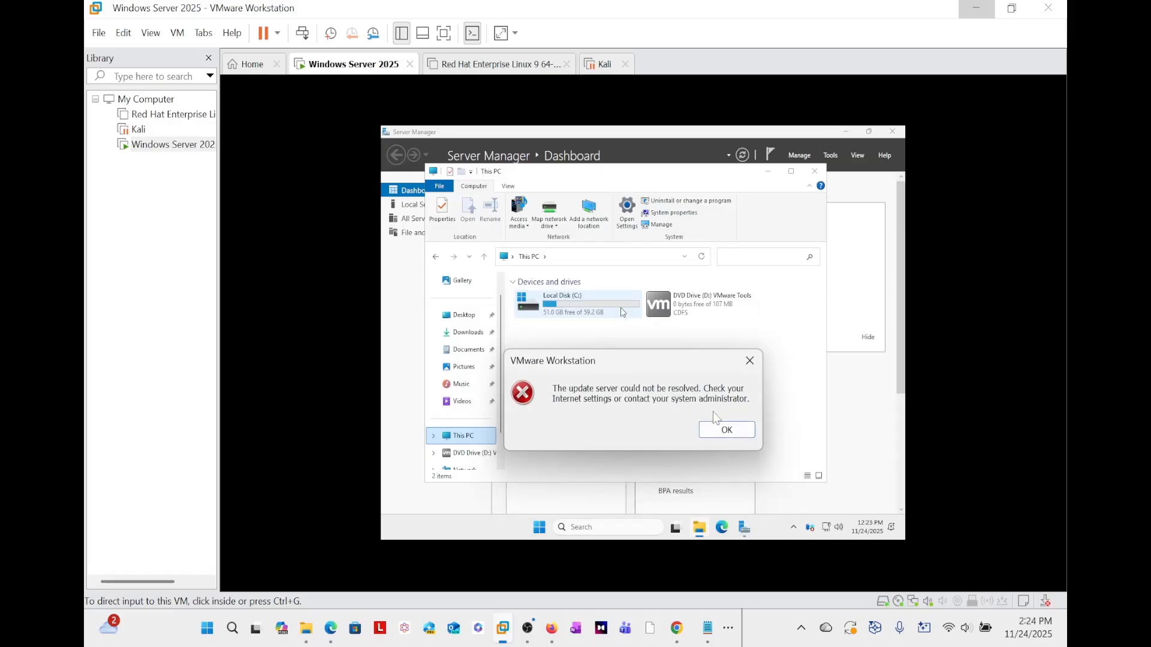
left_click_drag(704, 367, 740, 365)
left_click(762, 429)
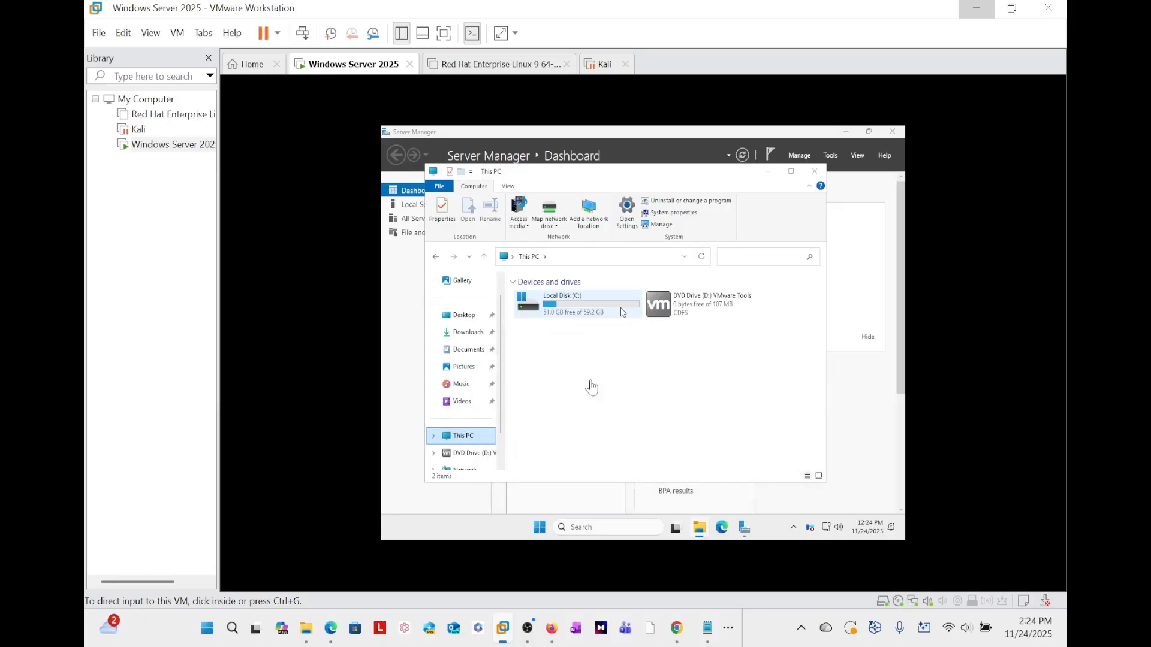
Switch to Firefox and examine the VMware Tools 12.4.0 Windows ISO files on the Broadcom package site.
mouse_move(557, 638)
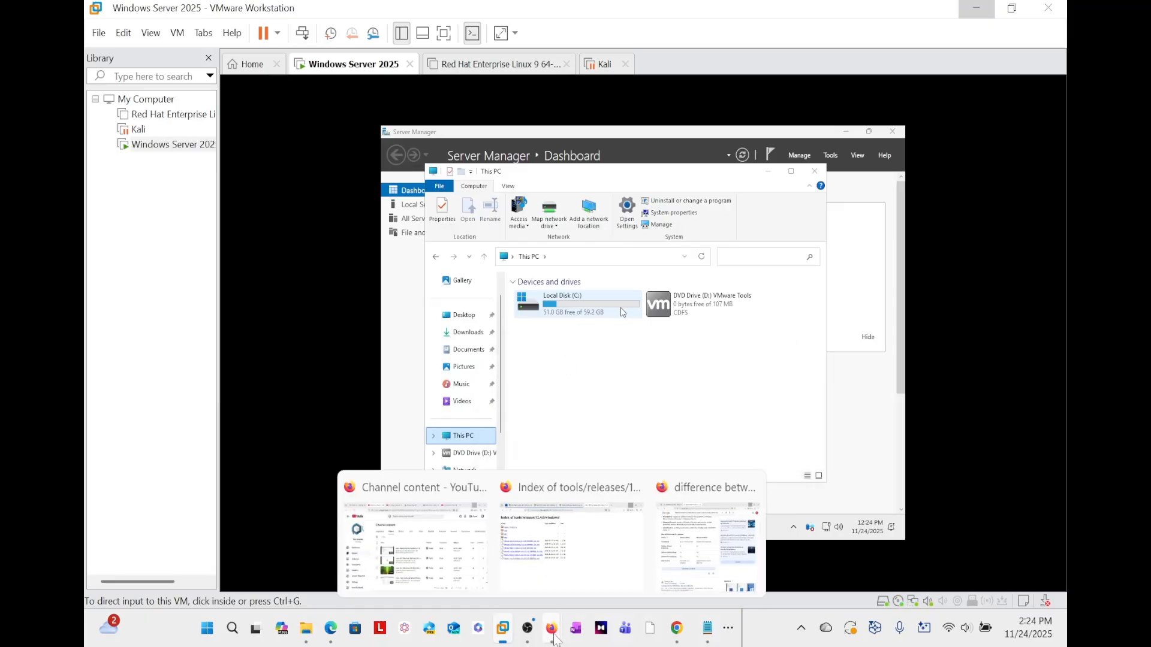
left_click(559, 549)
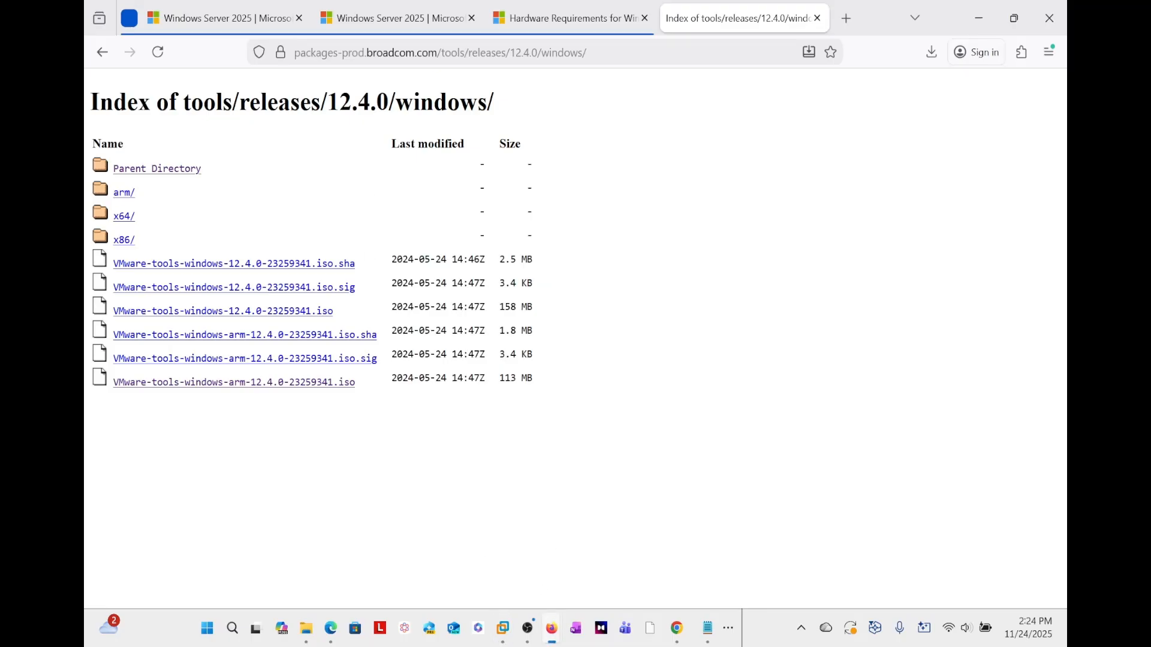
key("ctrl+l")
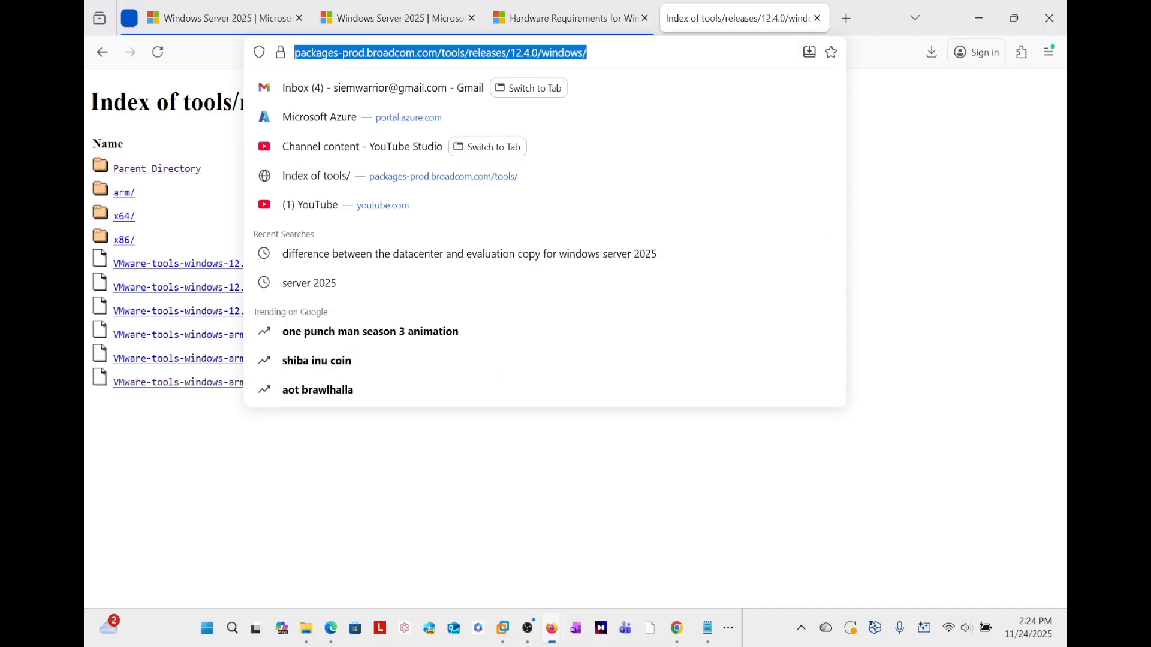
left_click(535, 513)
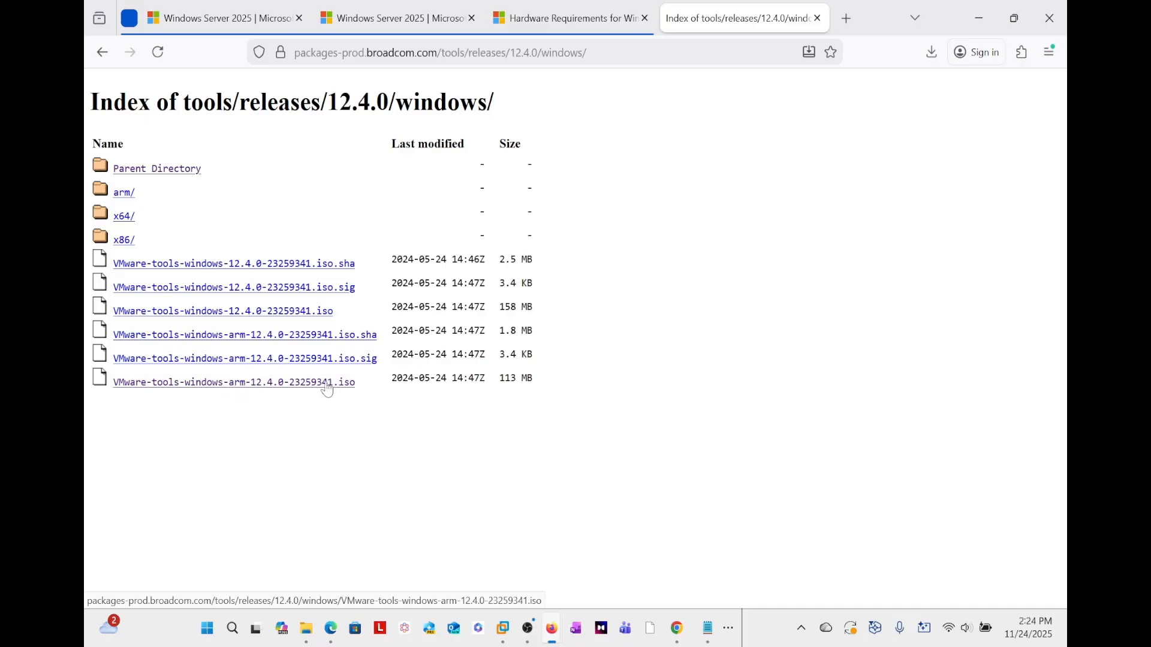
left_click(979, 18)
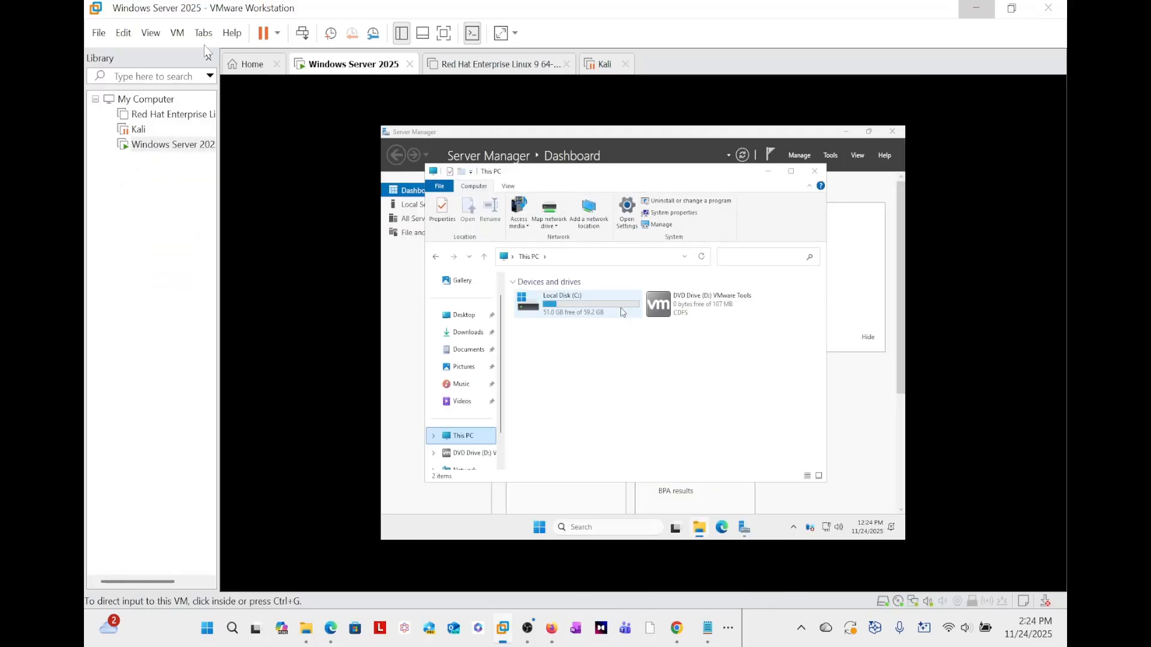
Check the CD/DVD (SATA) device in the Windows Server 2025 virtual machine's hardware settings.
left_click(178, 32)
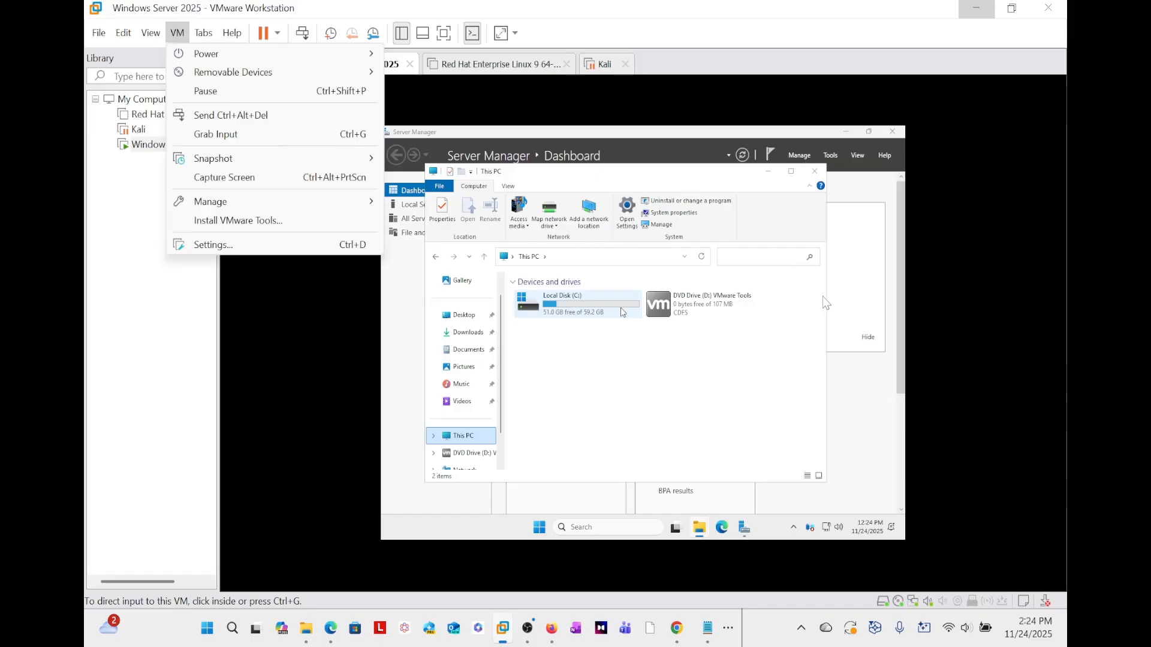
left_click(881, 294)
key("ctrl+alt")
left_click(178, 33)
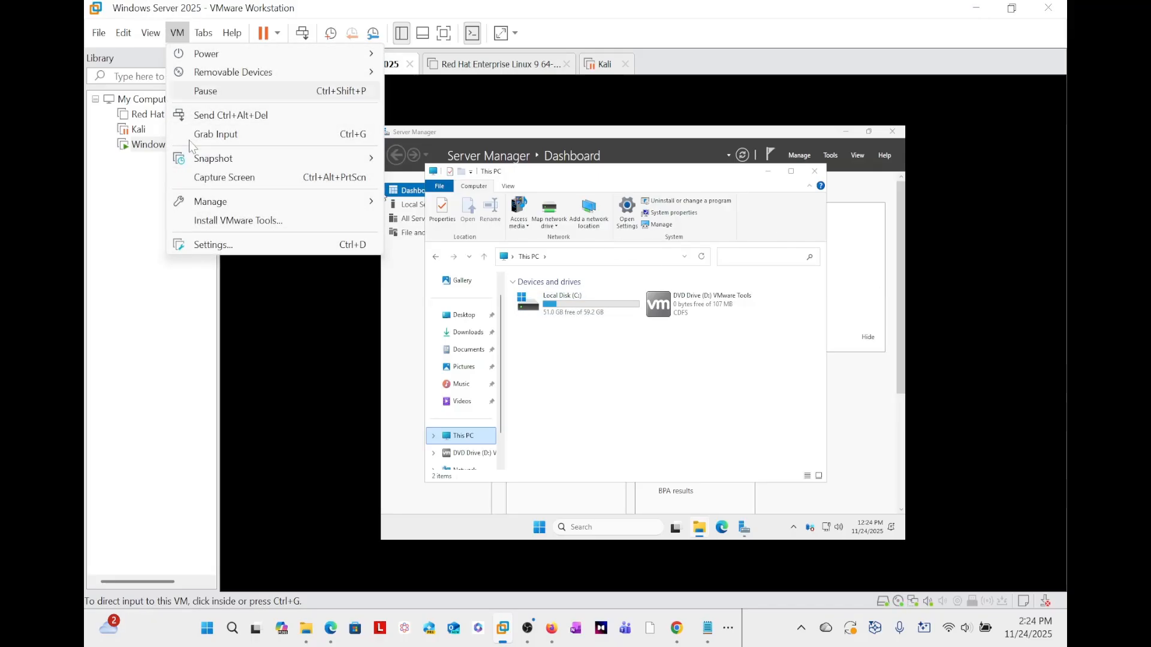
left_click(219, 250)
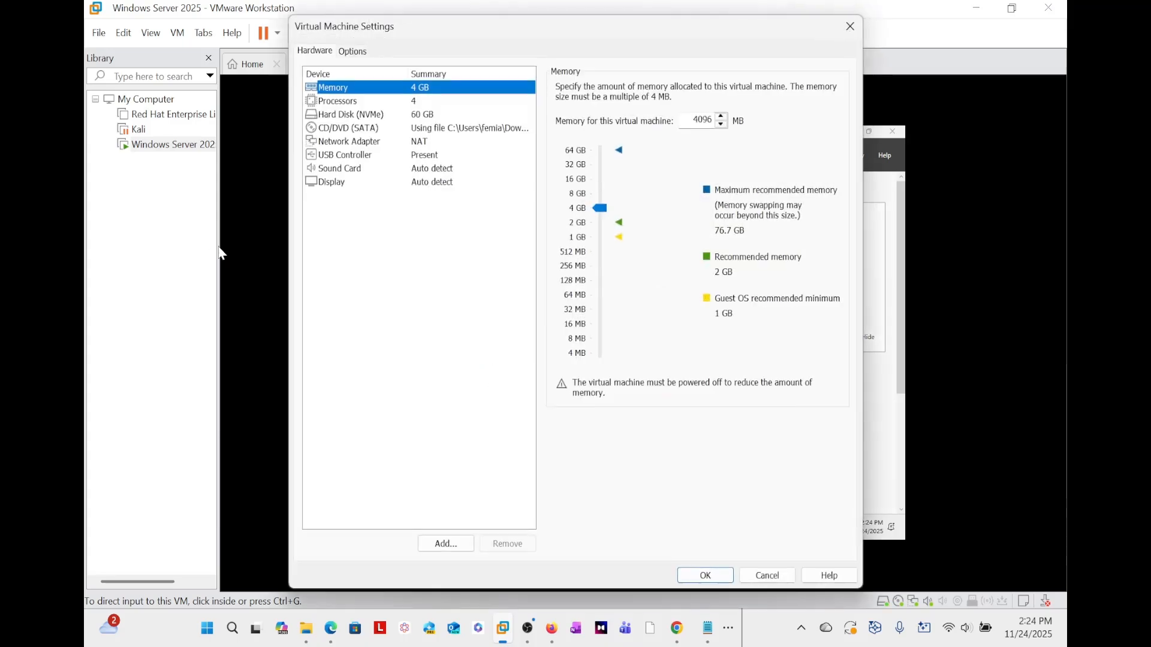
left_click(418, 131)
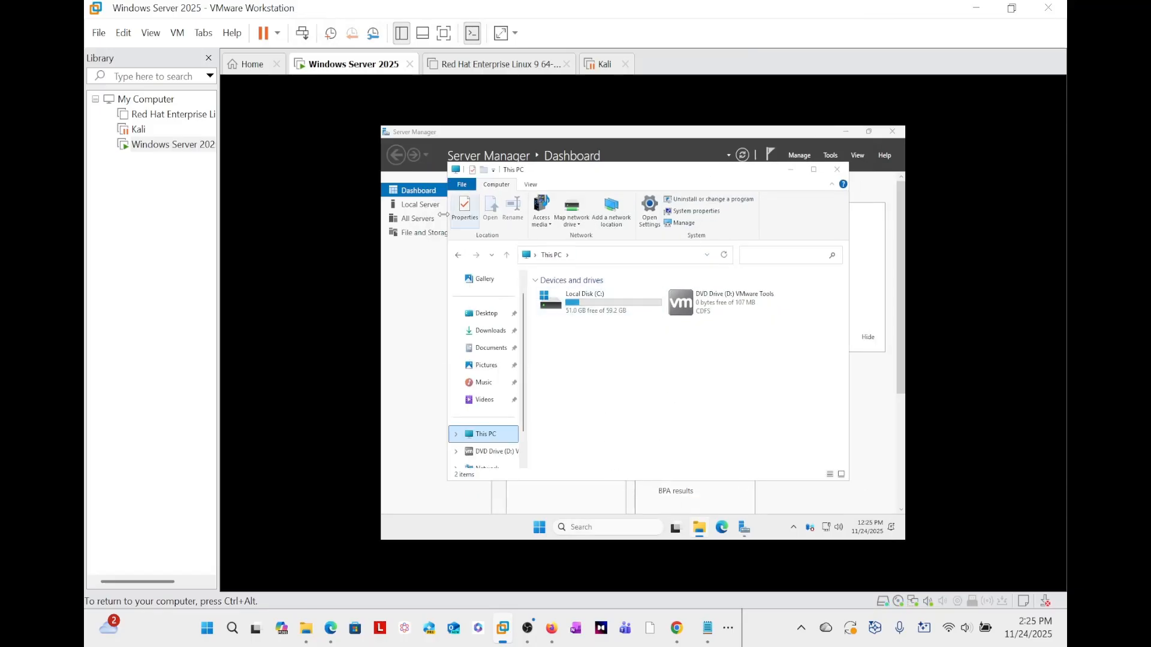
Reopen File Explorer in the virtual machine and view the VMware Tools DVD drive in This PC.
key("ctrl+alt")
mouse_move(691, 533)
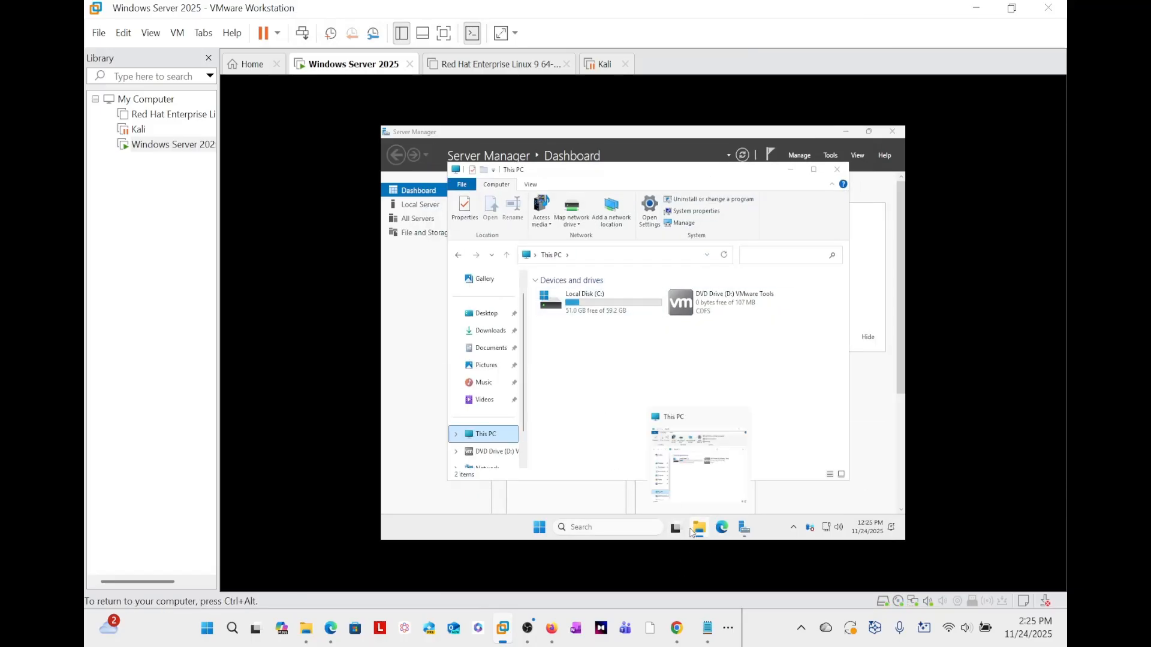
left_click(699, 530)
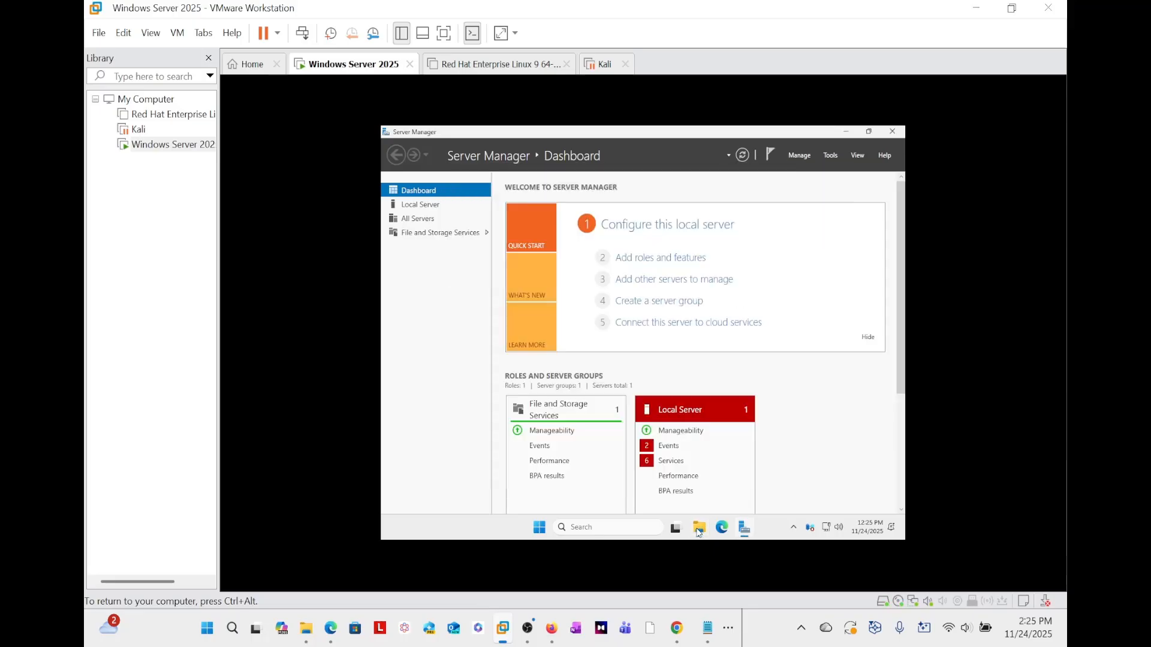
left_click(699, 530)
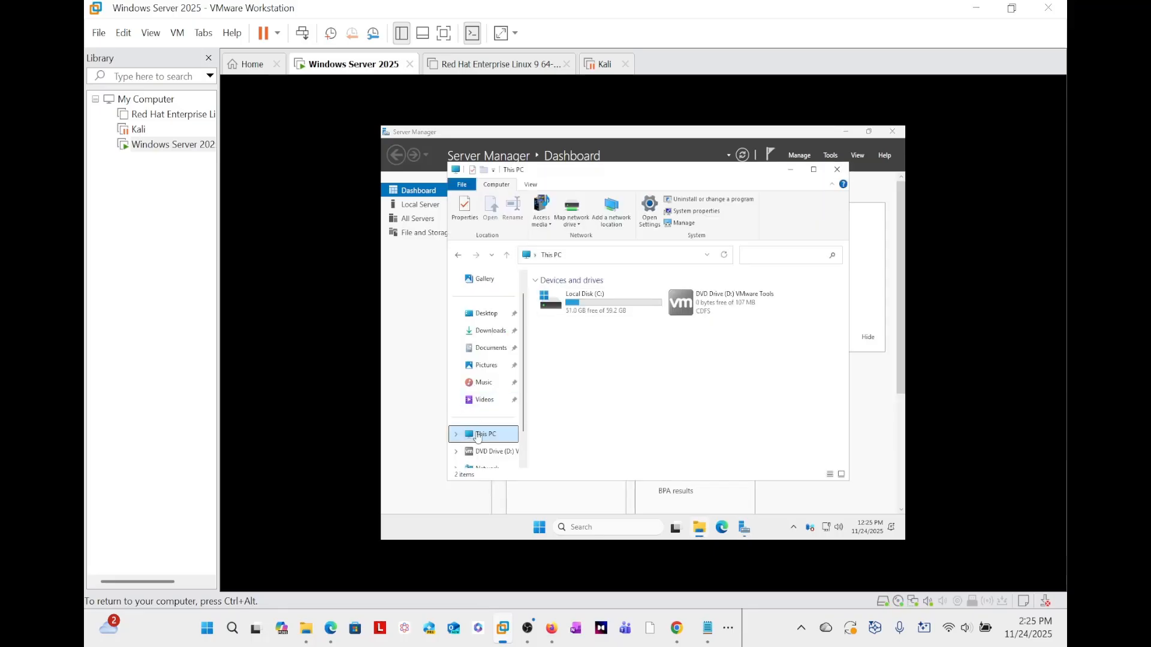
Launch the VMware Tools setup application from DVD Drive (D:) in the virtual machine.
left_click(712, 309)
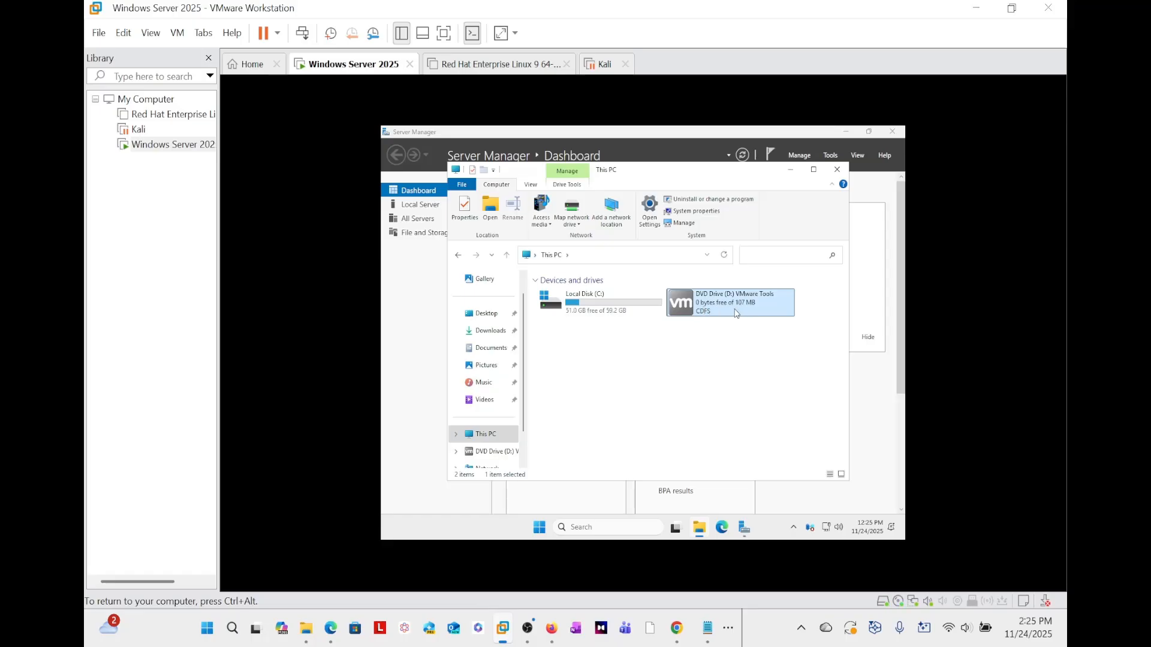
double_click(721, 309)
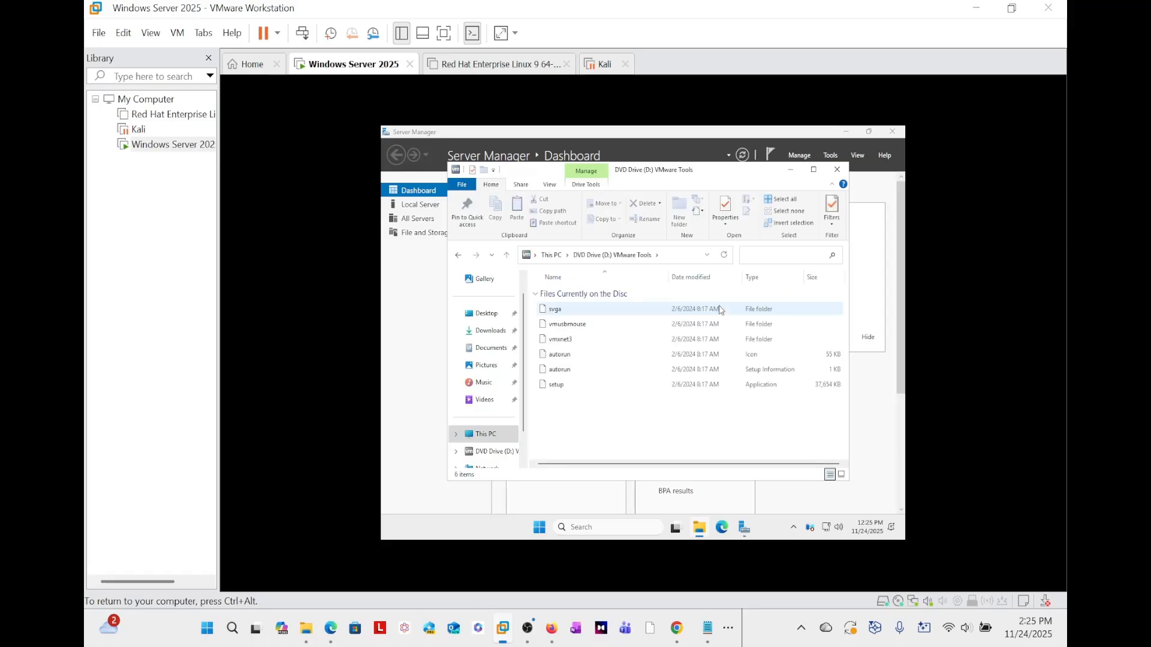
double_click(557, 385)
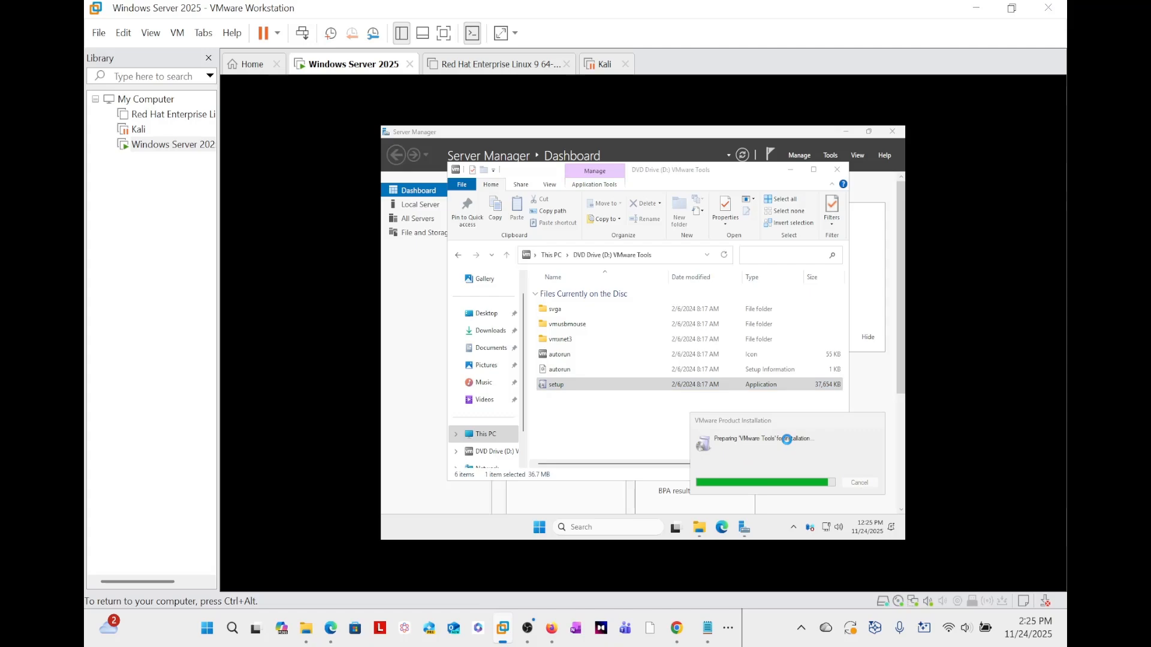
key("ctrl+alt")
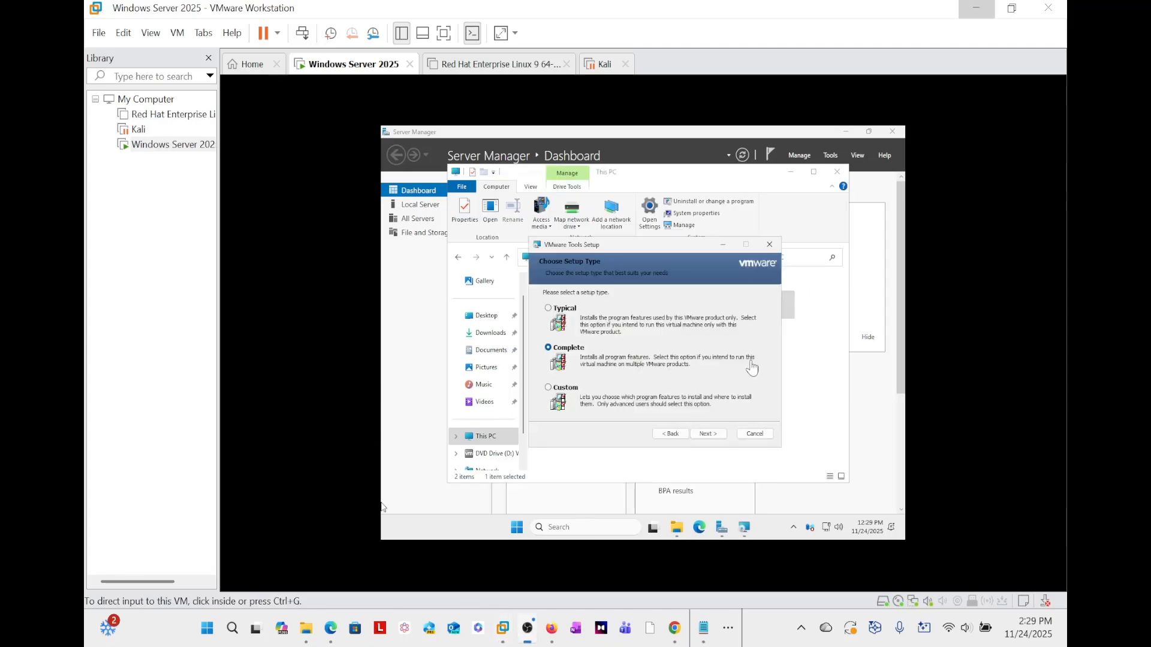
Install VMware Tools with the Complete setup type.
left_click(701, 449)
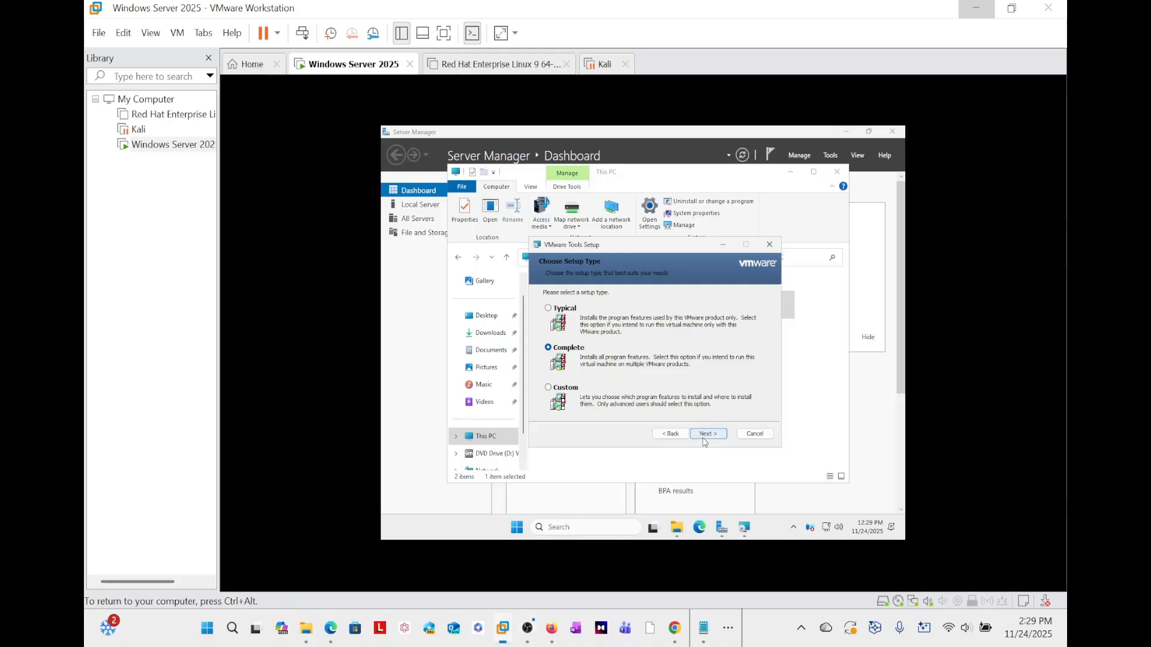
left_click(706, 434)
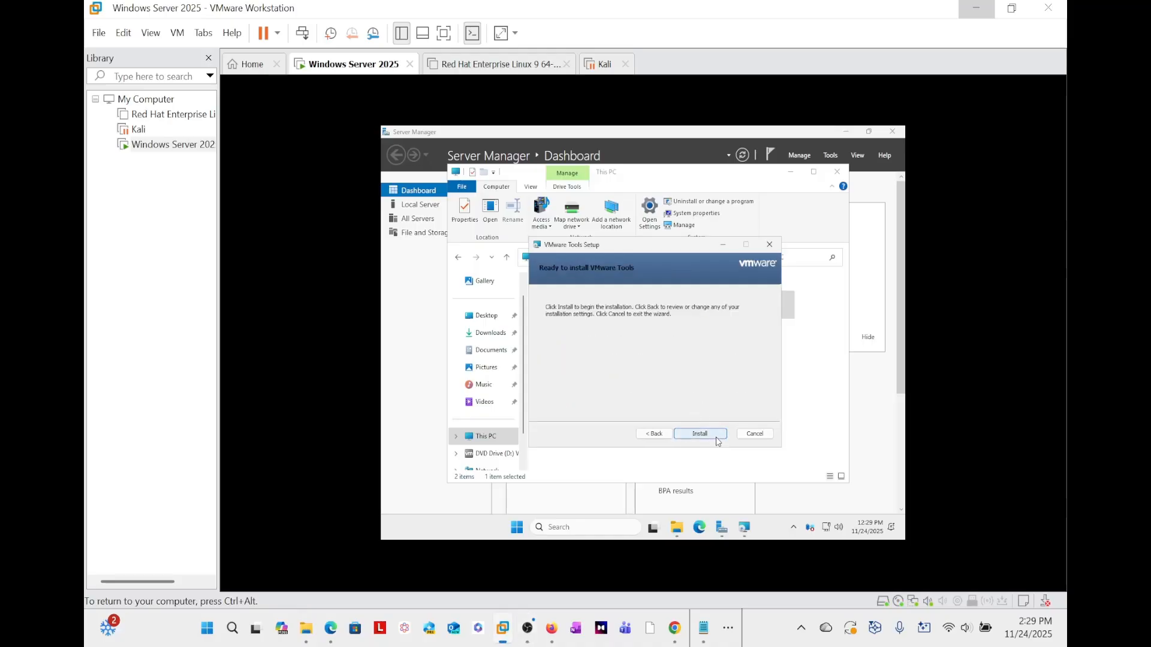
left_click(709, 436)
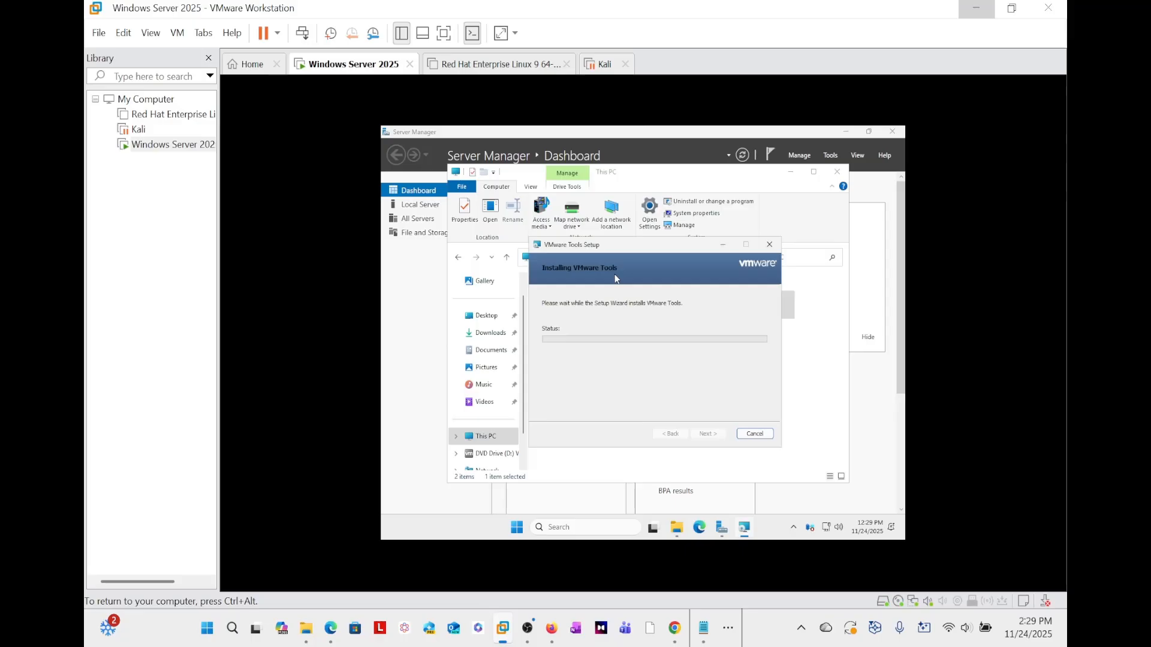
key("ctrl+alt")
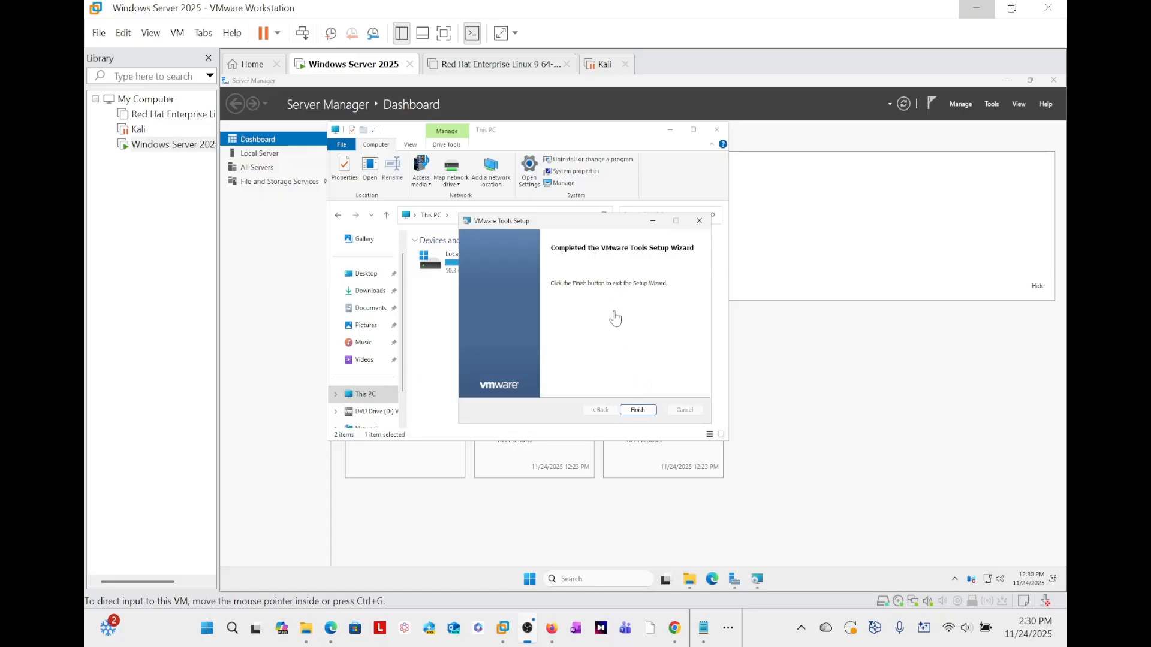
Finish the VMware Tools setup wizard and restart the virtual machine immediately.
left_click(646, 415)
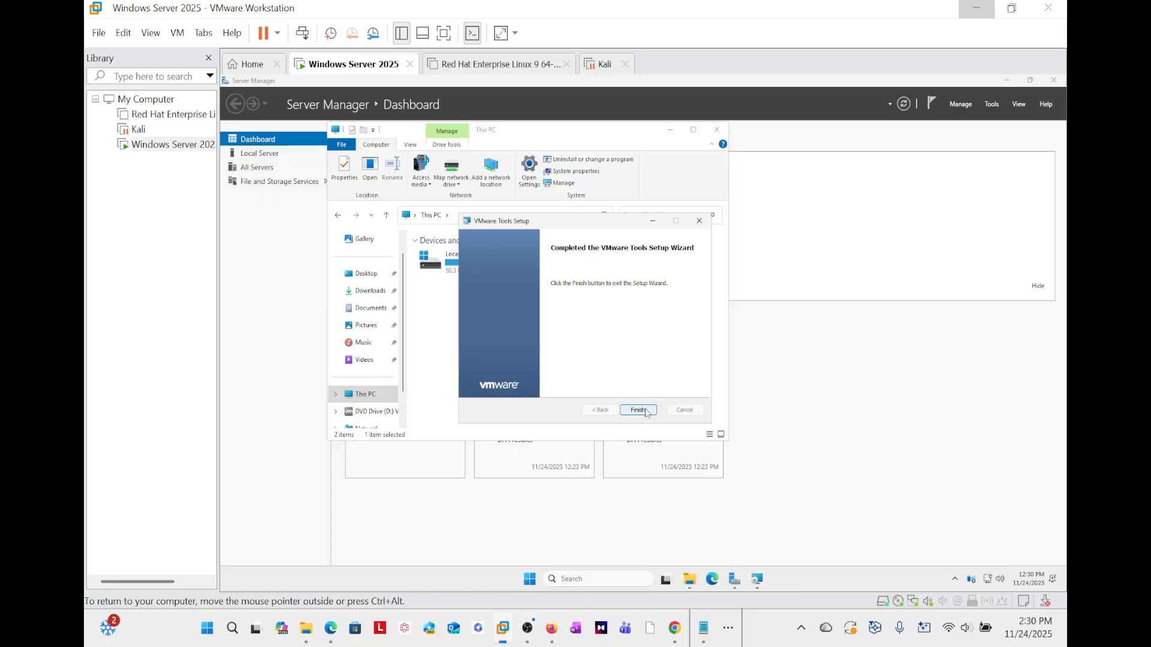
left_click(646, 413)
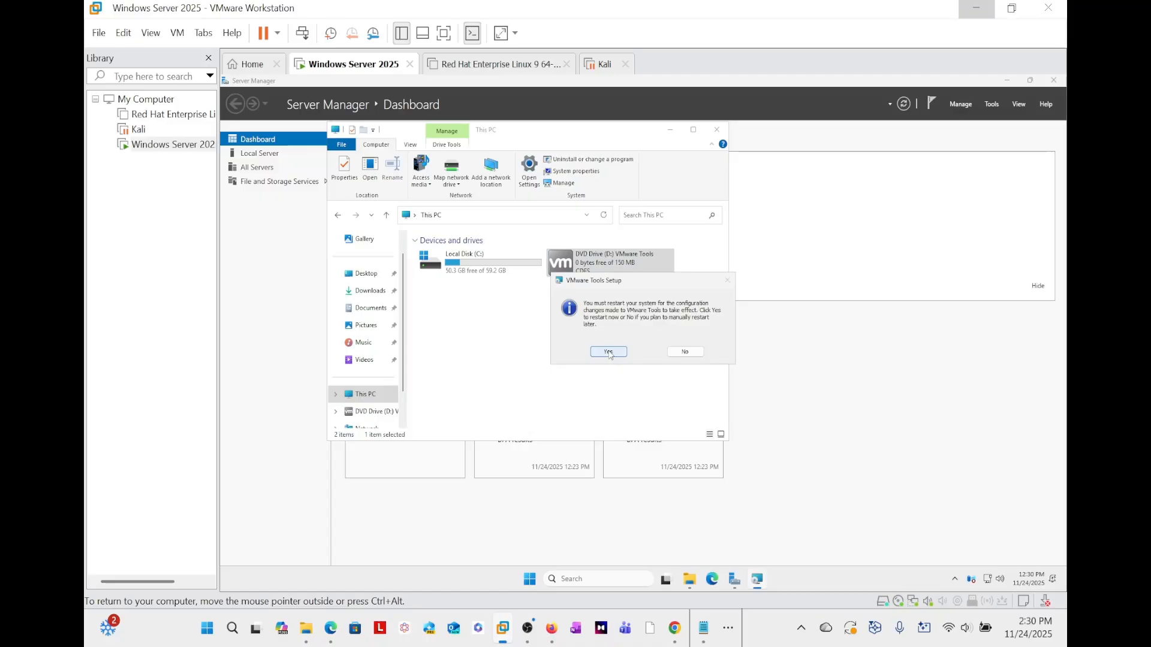
left_click(610, 353)
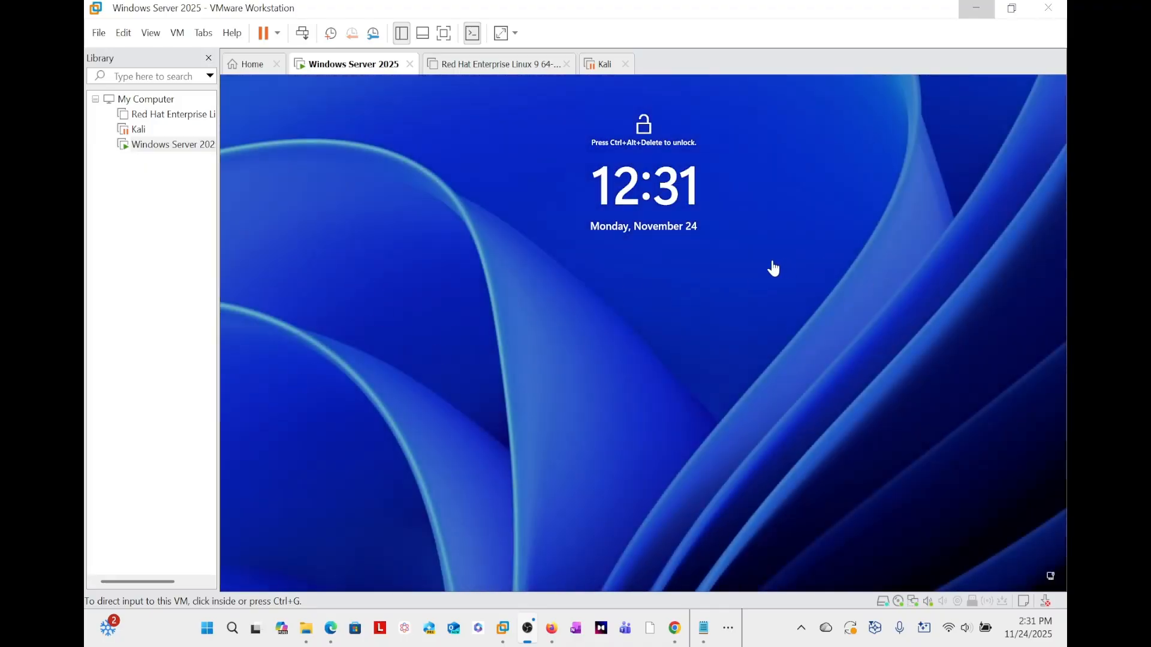
Narrow the library pane, unlock the restarted virtual machine and sign in as Administrator by entering the account password.
left_click(689, 268)
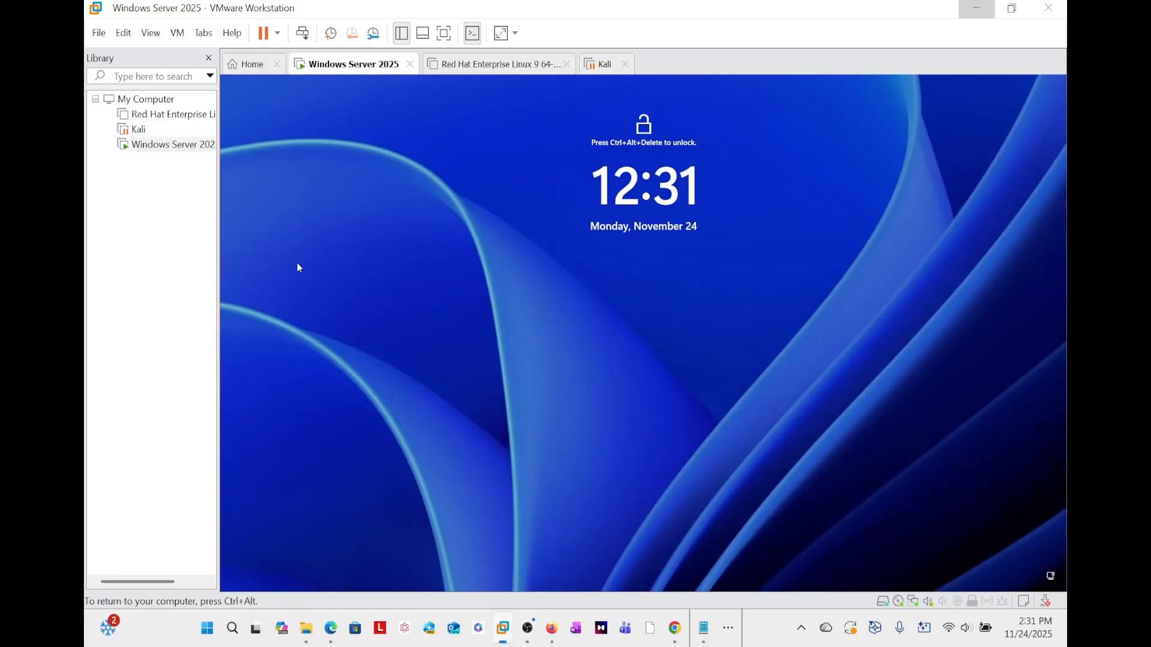
left_click_drag(220, 259, 191, 259)
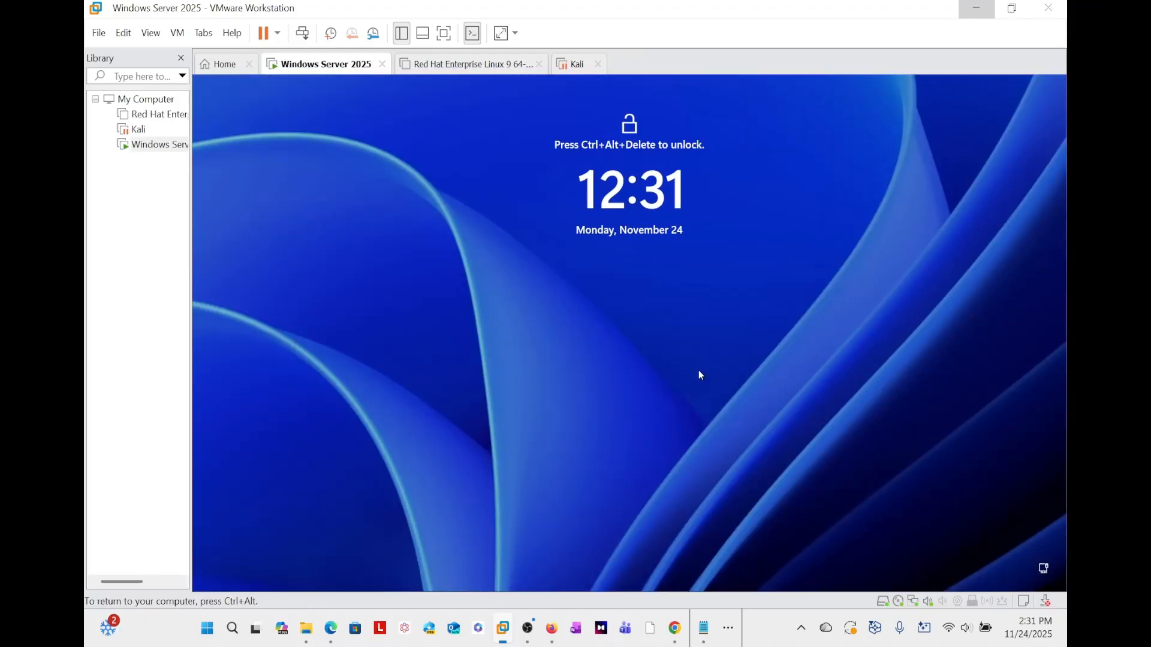
key("ctrl+alt+Insert")
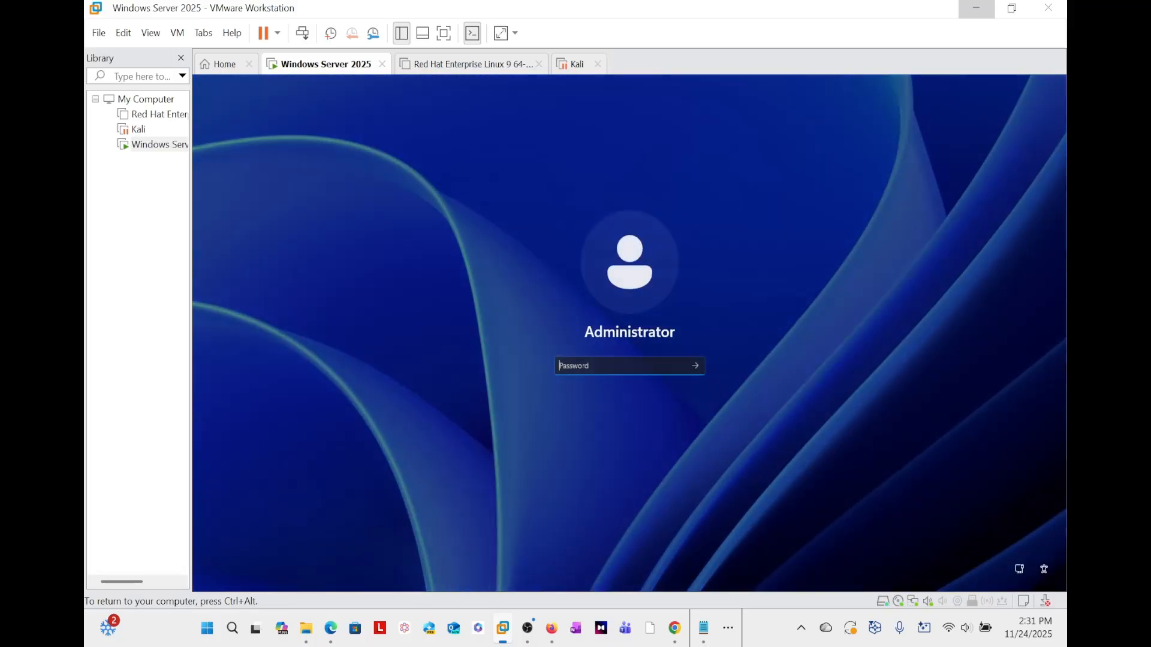
type("P•••")
key("Return")
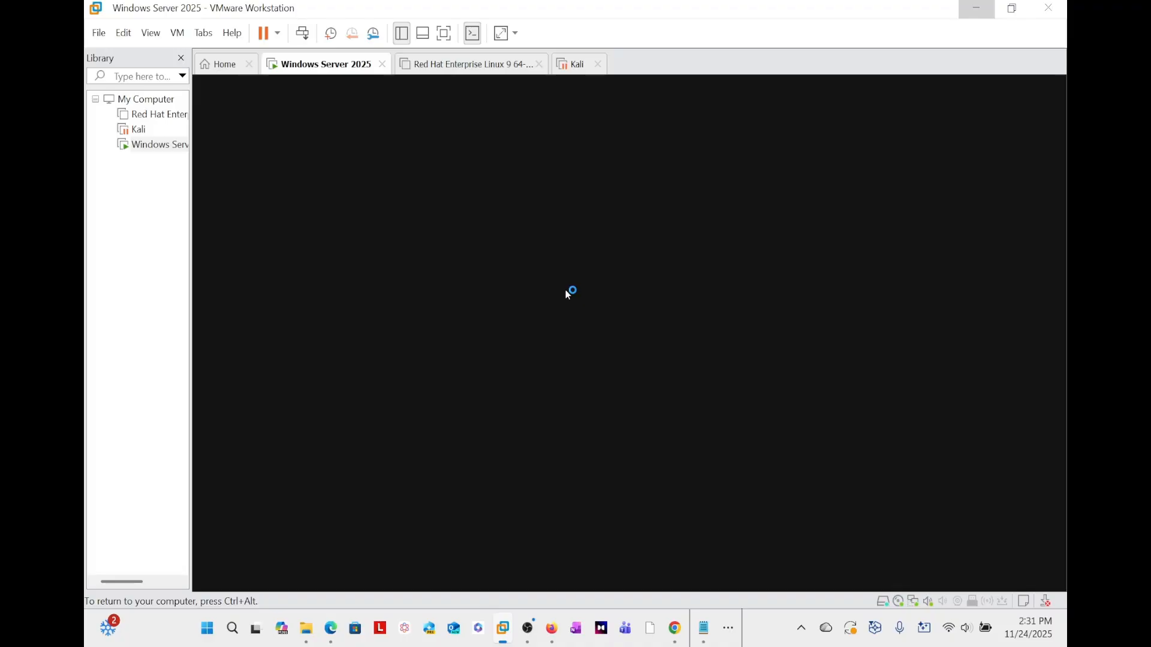
key("ctrl+alt")
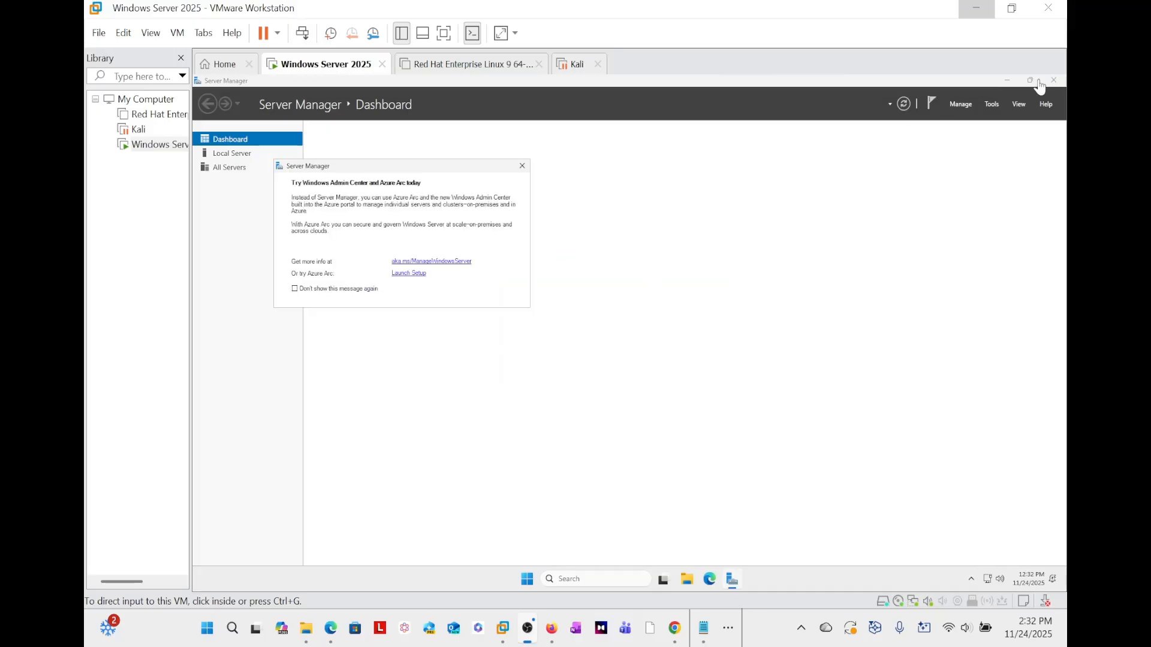
Minimize Server Manager to view the desktop, restore it and dismiss the Windows Admin Center and Azure Arc message.
left_click(1007, 84)
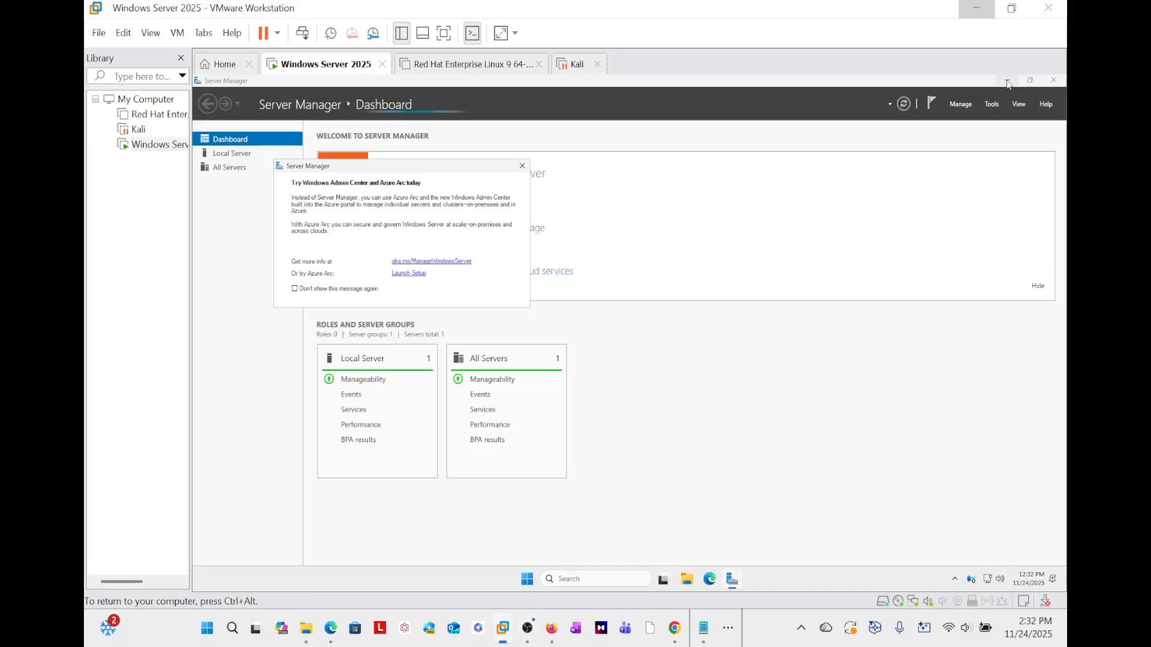
left_click(1008, 82)
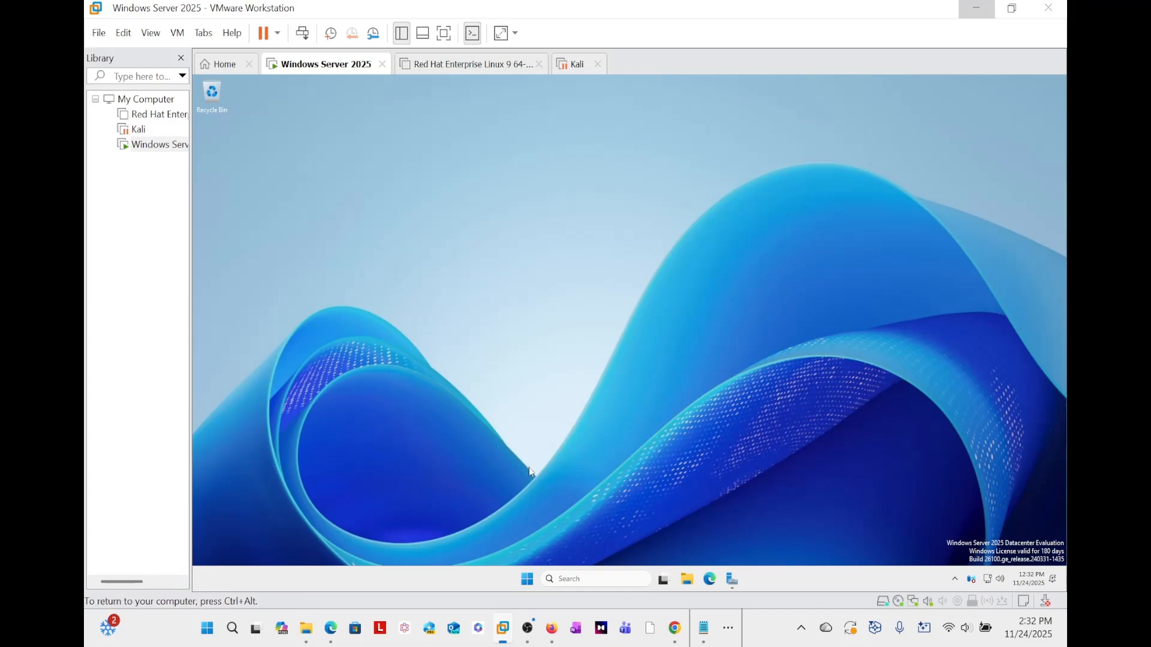
left_click(735, 578)
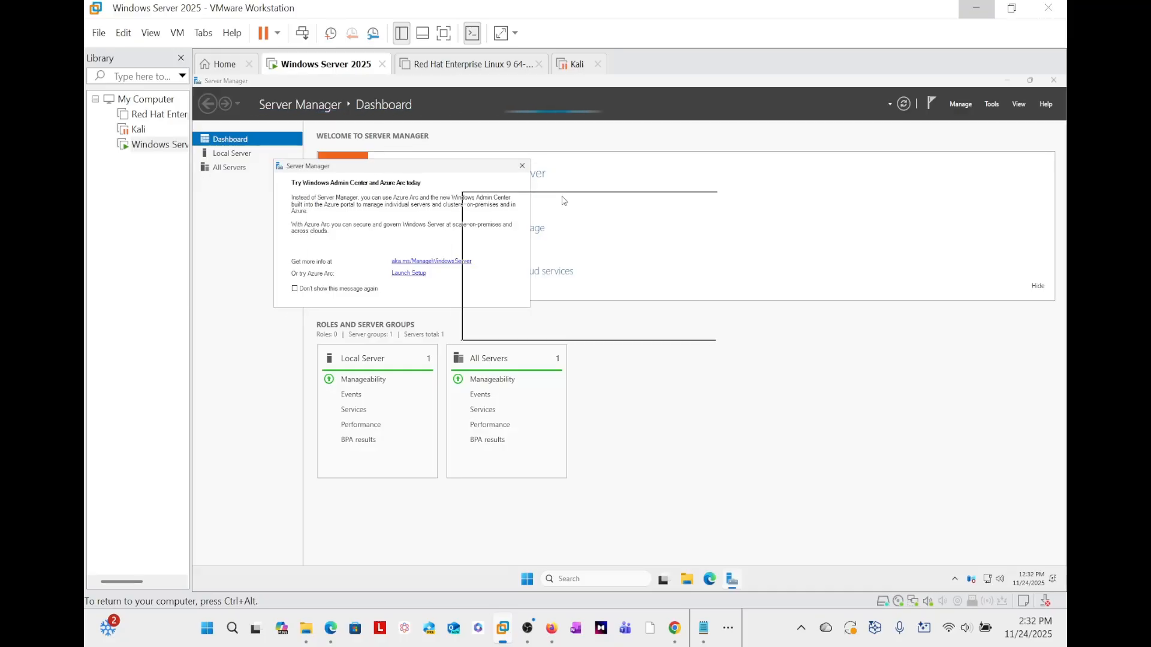
left_click_drag(694, 176, 693, 177)
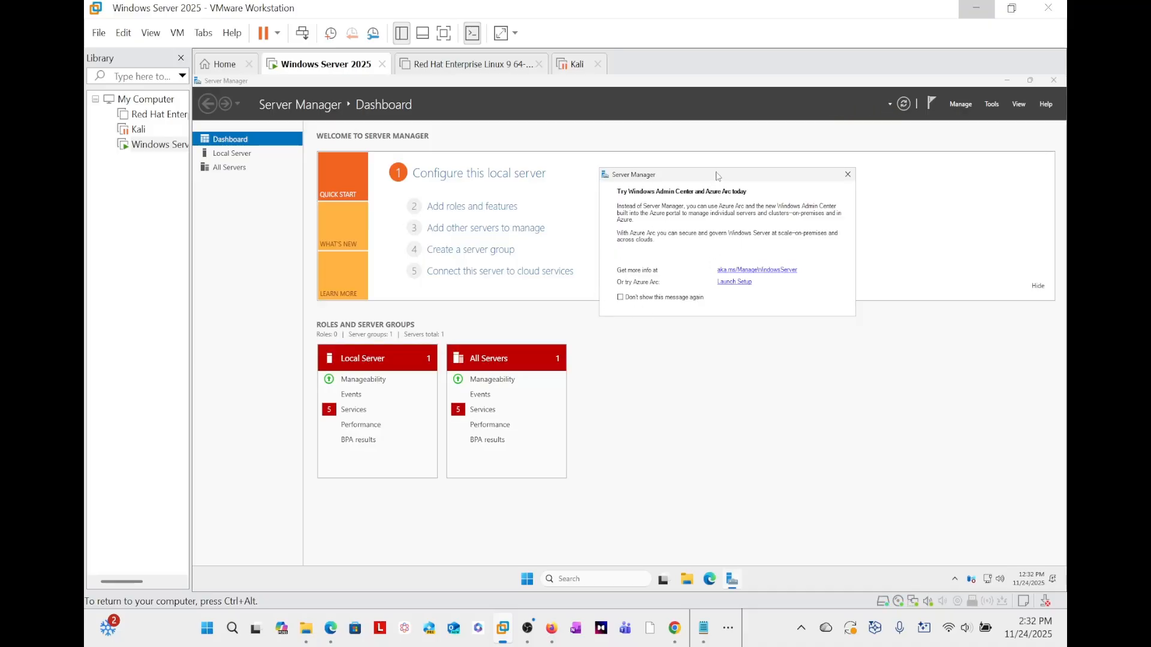
left_click(847, 175)
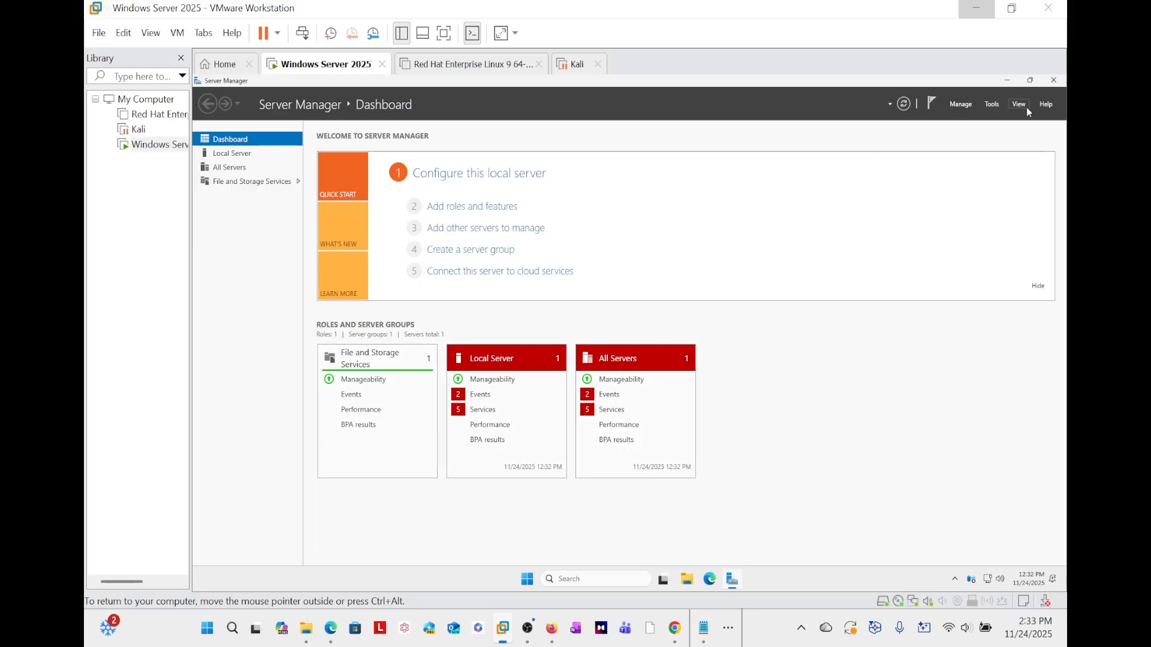
Review the Local Server properties, All Servers, and File and Storage Services pages in Server Manager, and return to the Dashboard.
left_click(227, 156)
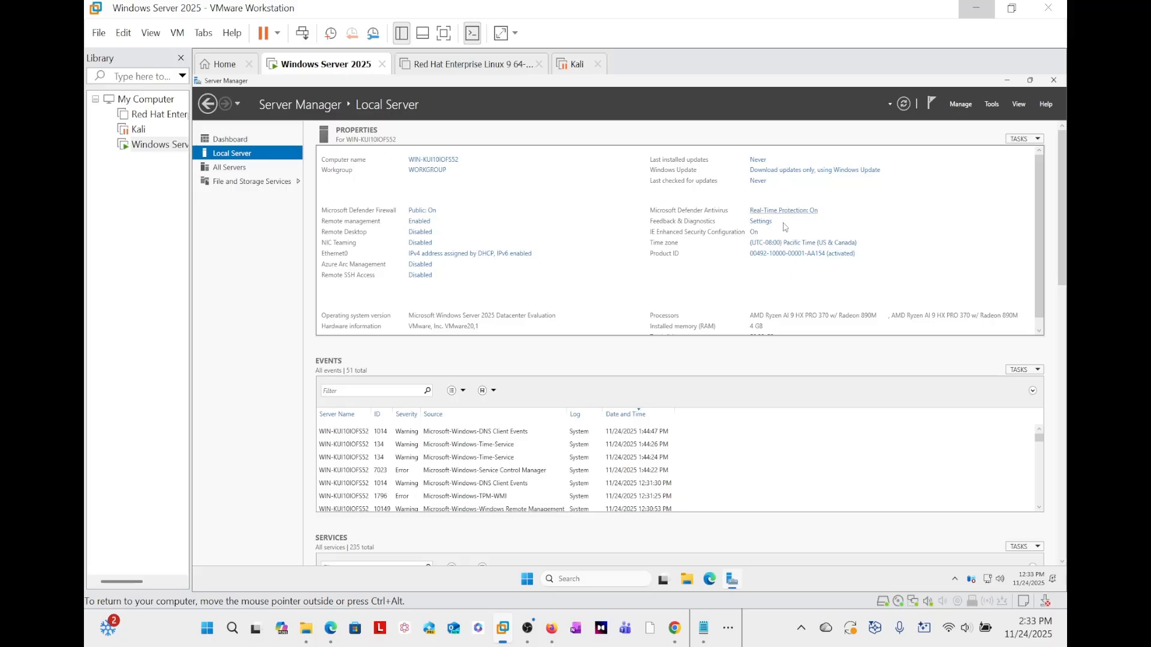
scroll(750, 223, "down", 1)
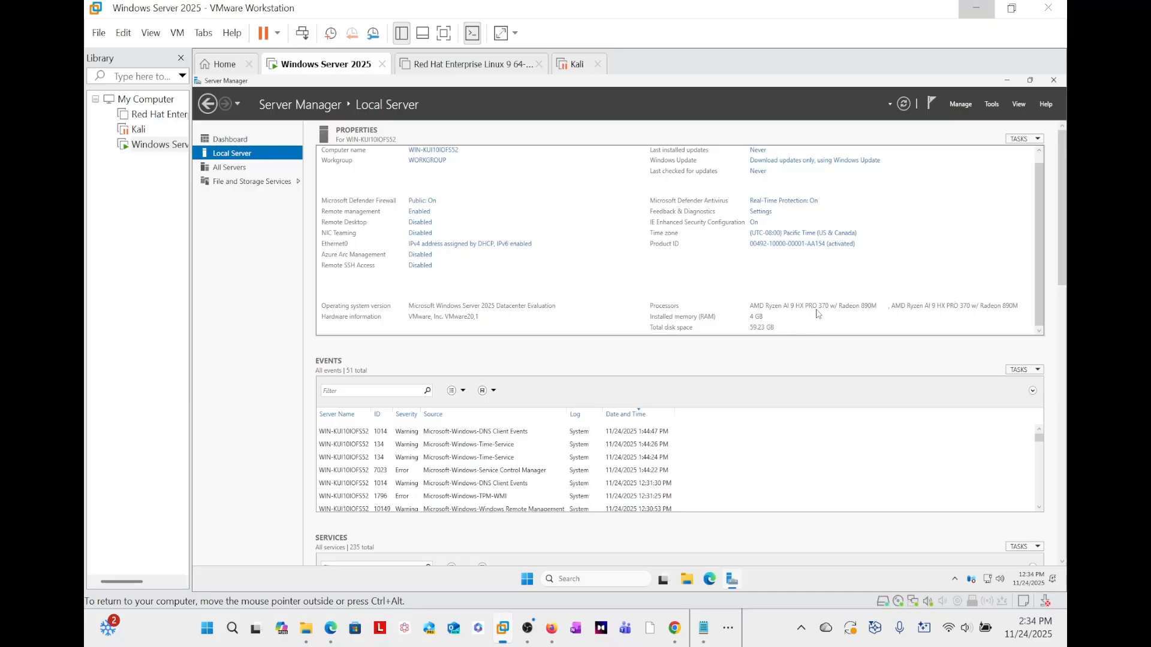
scroll(578, 225, "up", 1)
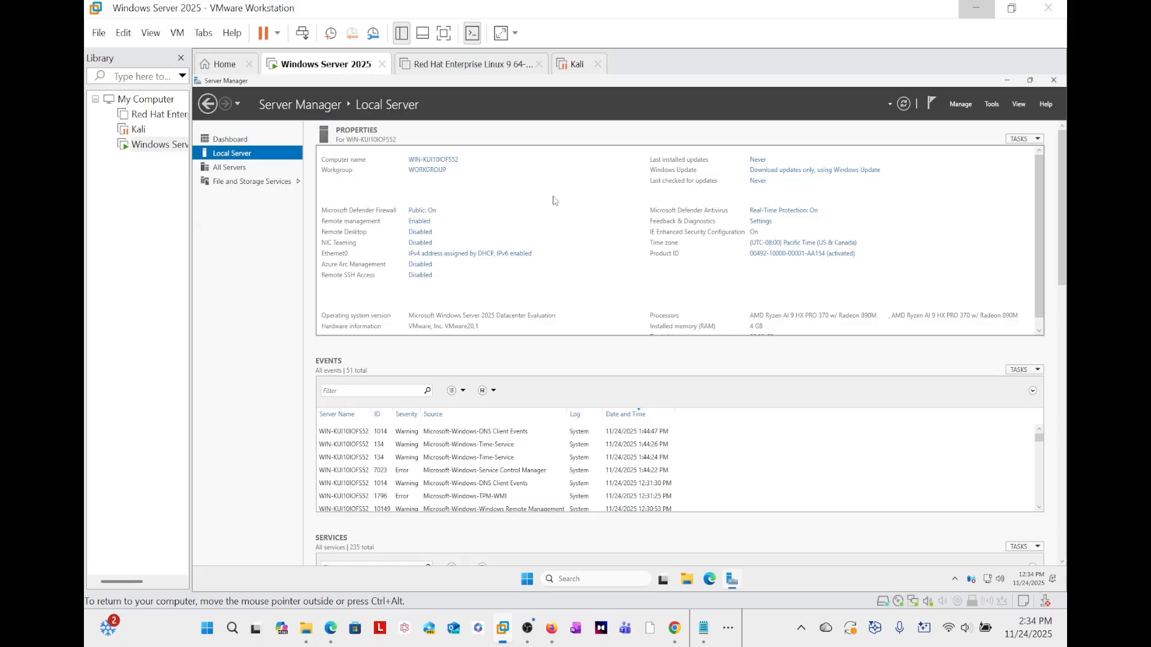
left_click(240, 168)
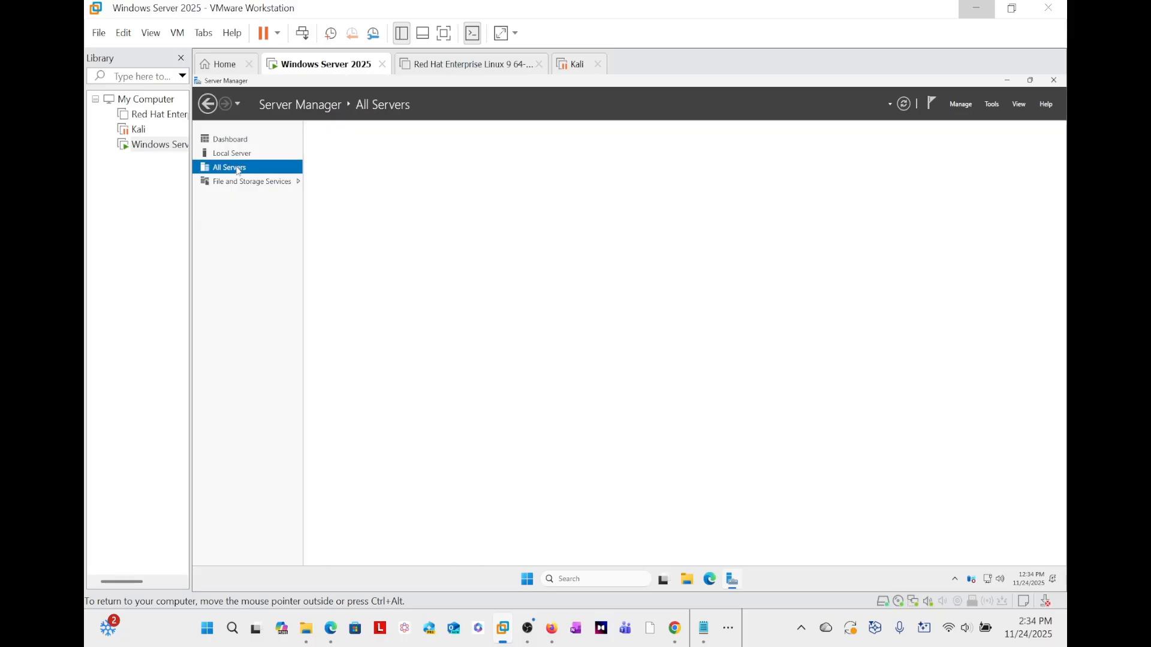
left_click(234, 182)
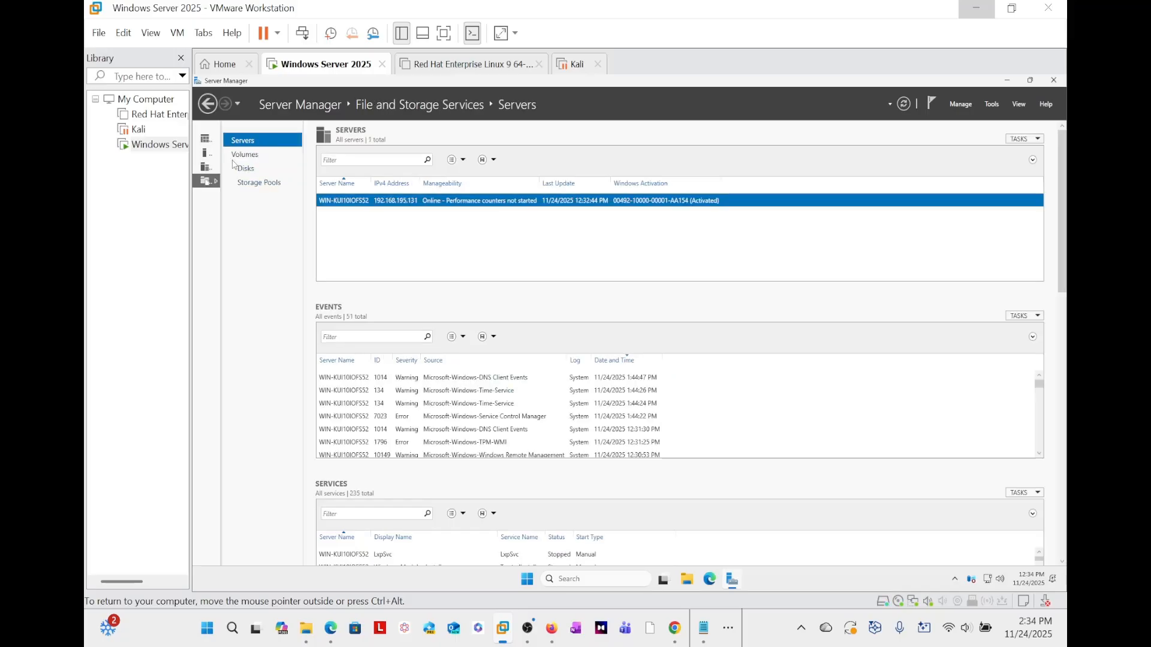
left_click(205, 139)
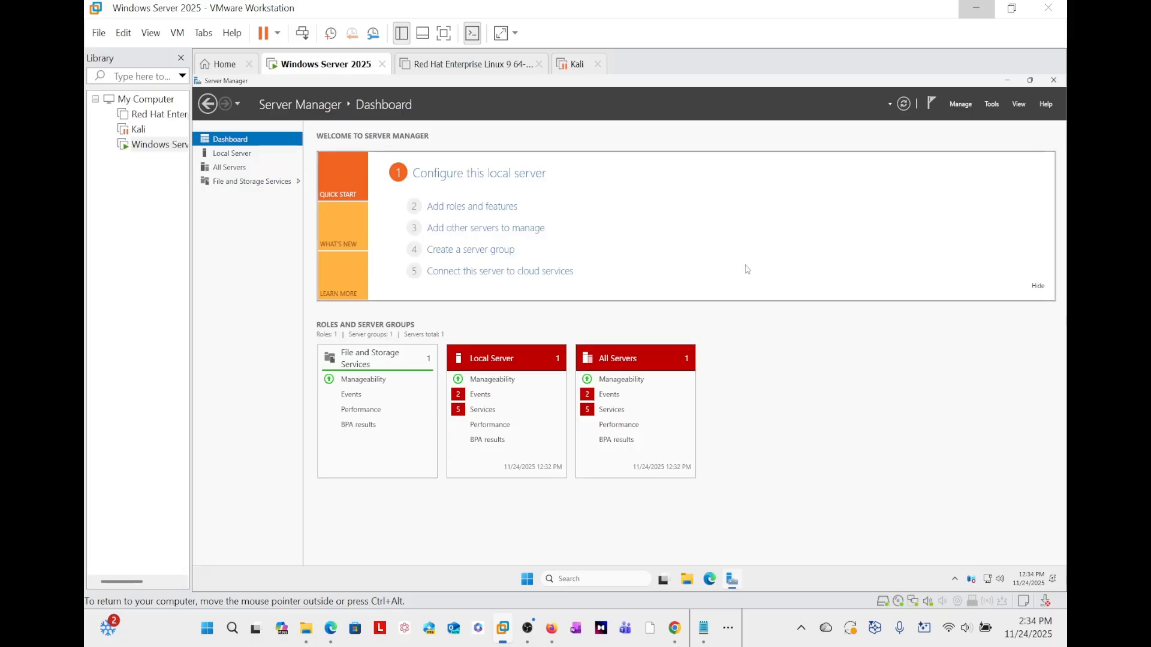